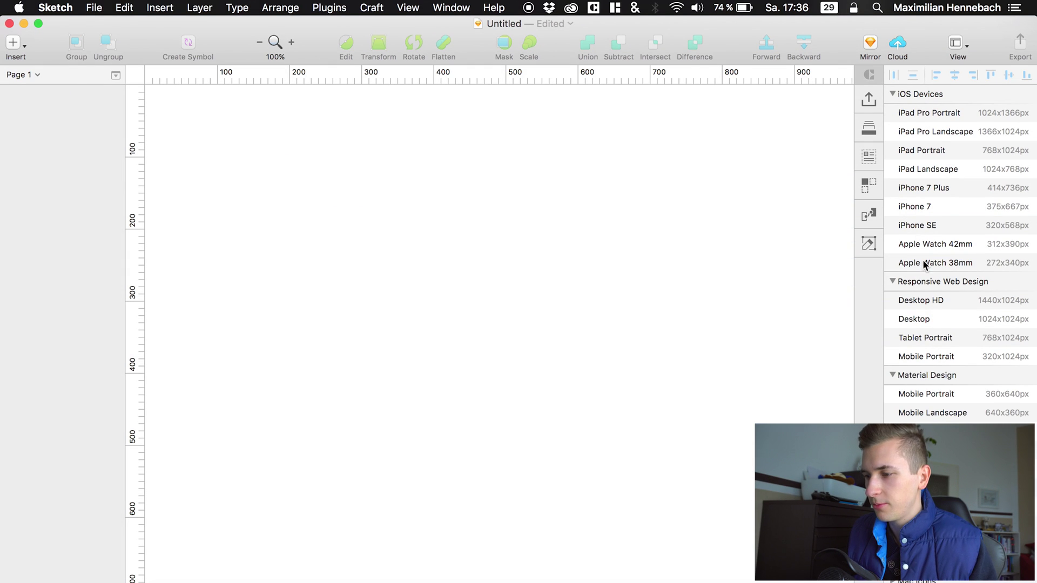
Step: Add a 1440-wide Desktop HD artboard and zoom out to see all of it
click(910, 301)
right_click(576, 265)
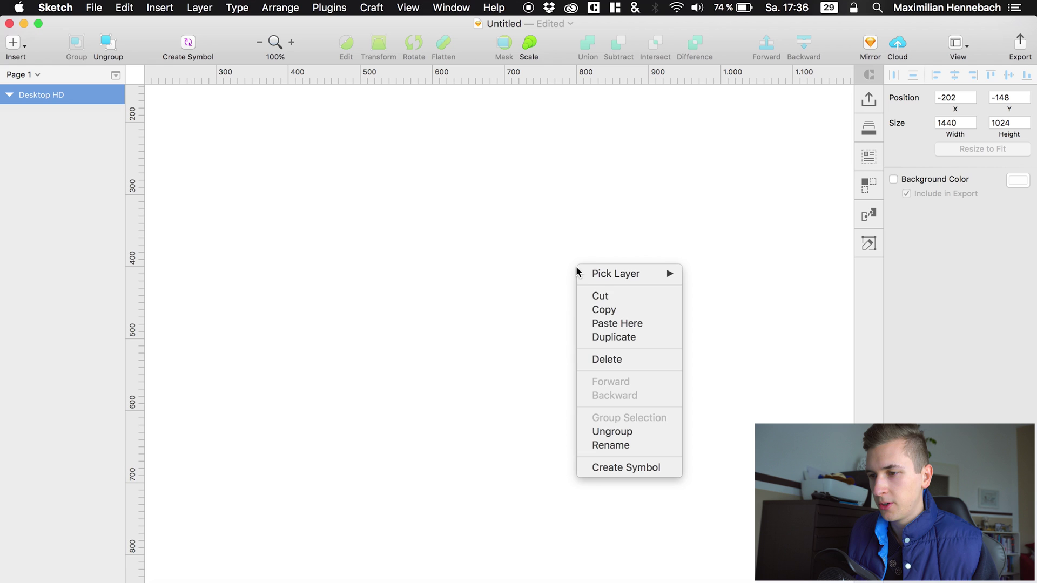
click(532, 244)
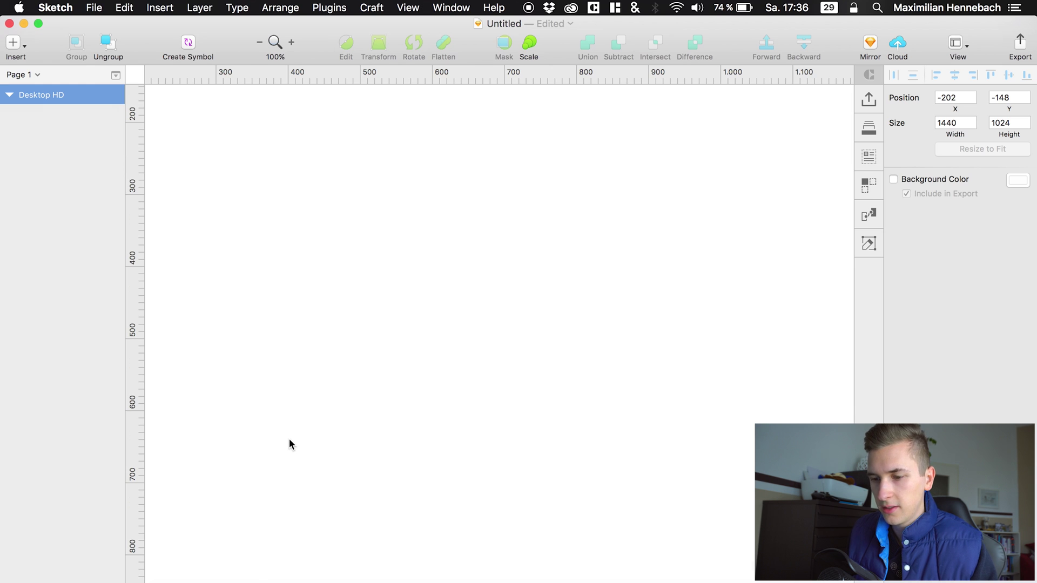
key(super+minus)
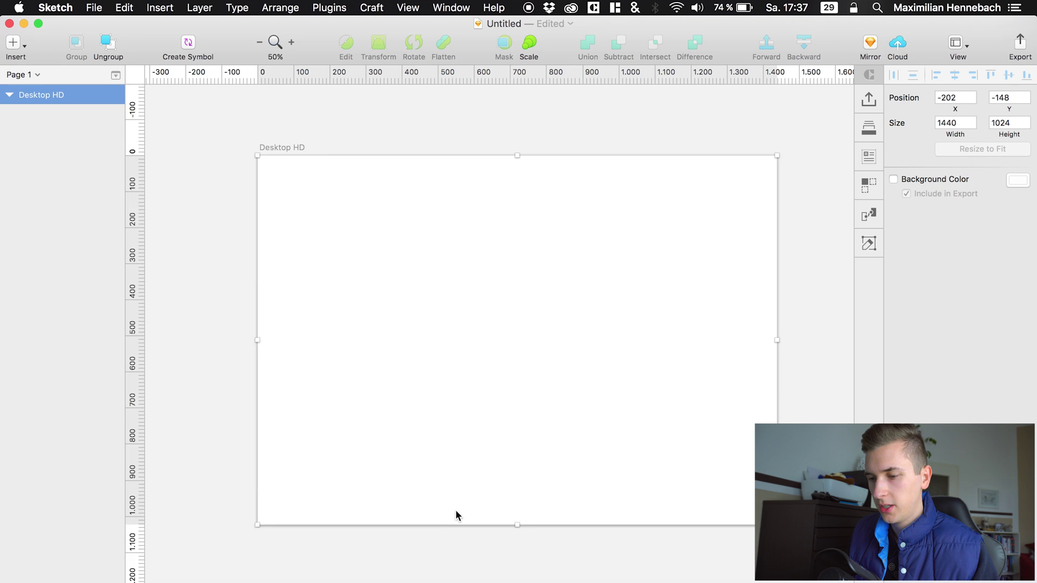
scroll(456, 511, down, 5)
scroll(494, 400, up, 5)
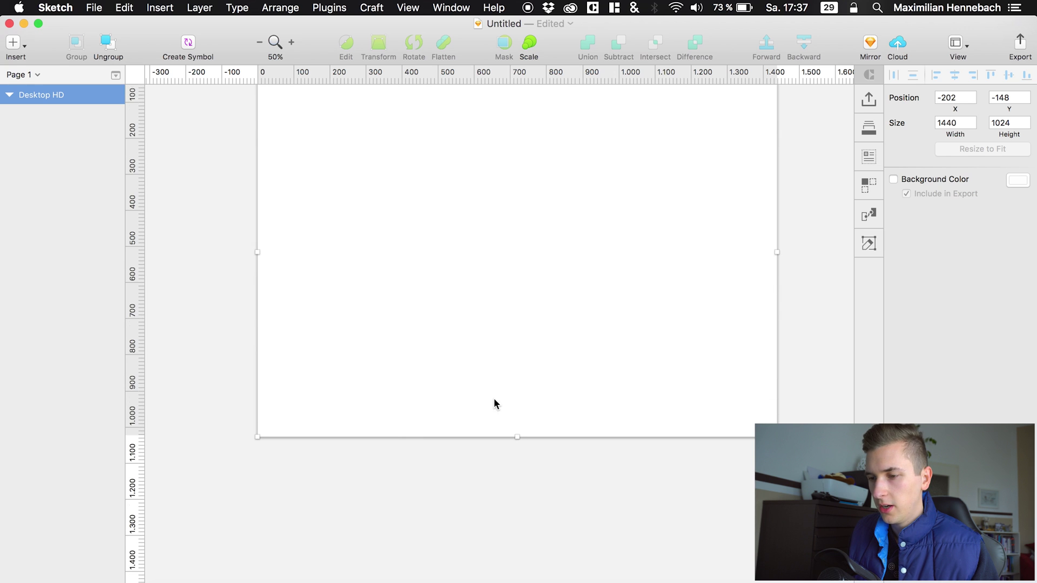
Step: Try a 2000 px artboard height, then undo it
click(997, 124)
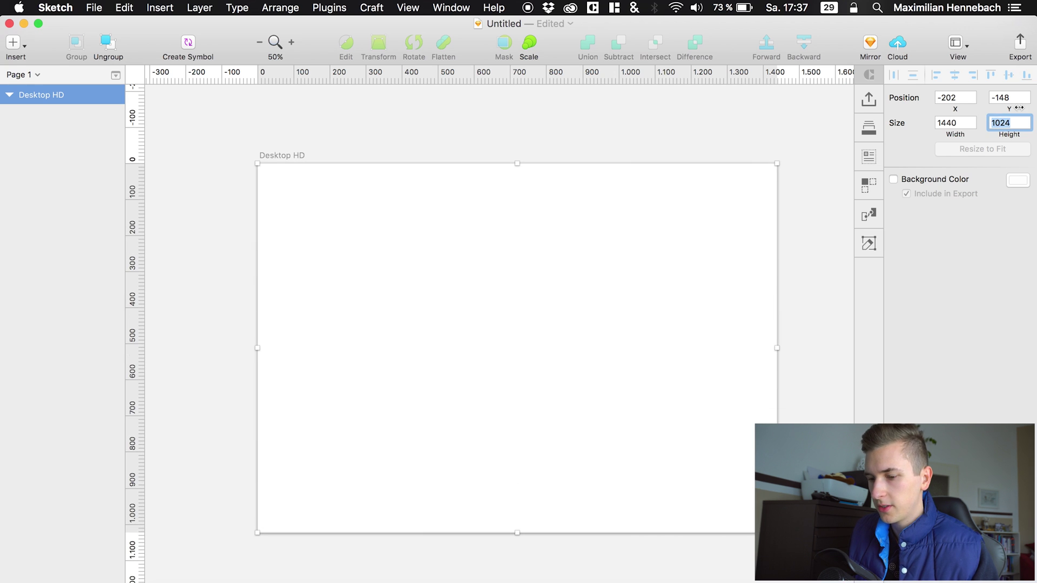
text(2000)
key(Return)
scroll(741, 304, down, 3)
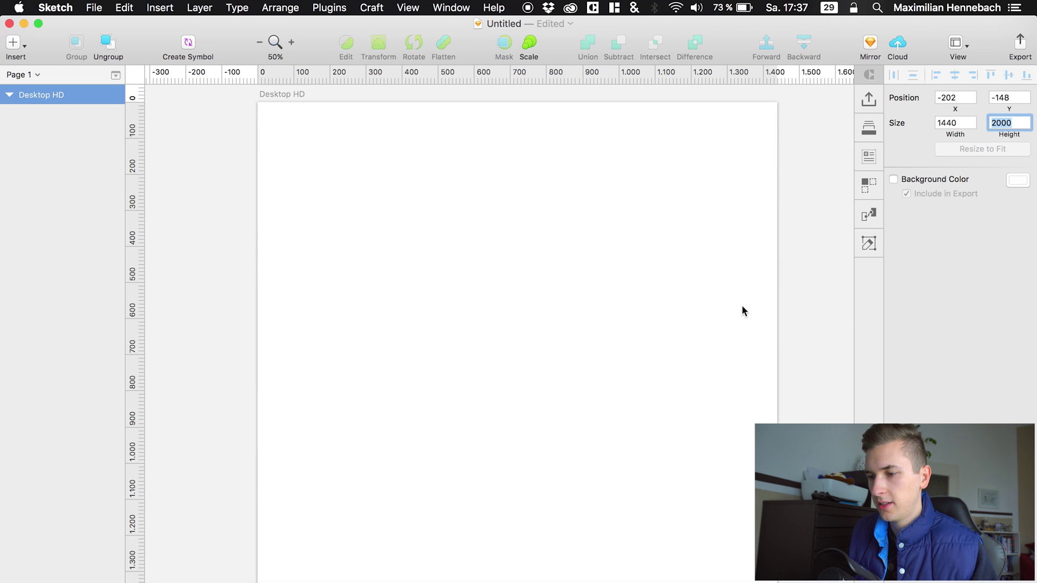
key(super+z)
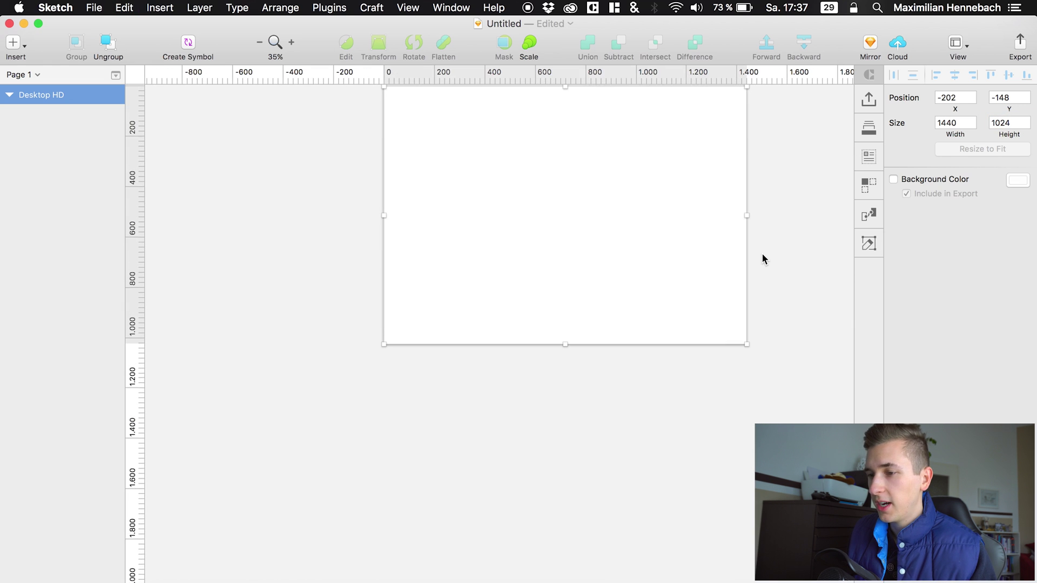
scroll(761, 253, up, 2)
Step: Set the artboard height to 2048 by entering 1024*2 in the Height field
click(1020, 121)
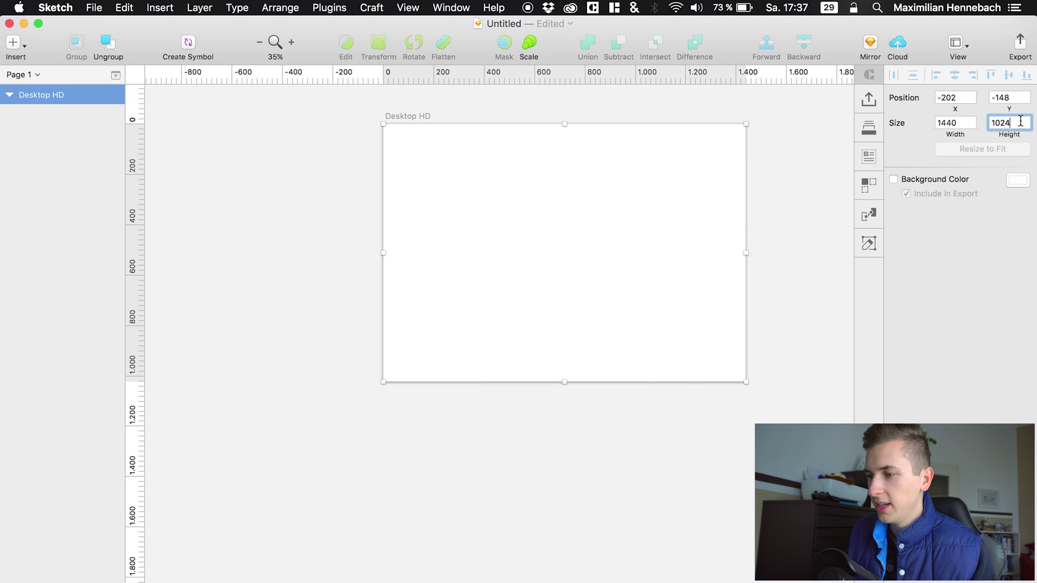
text(*2)
key(Return)
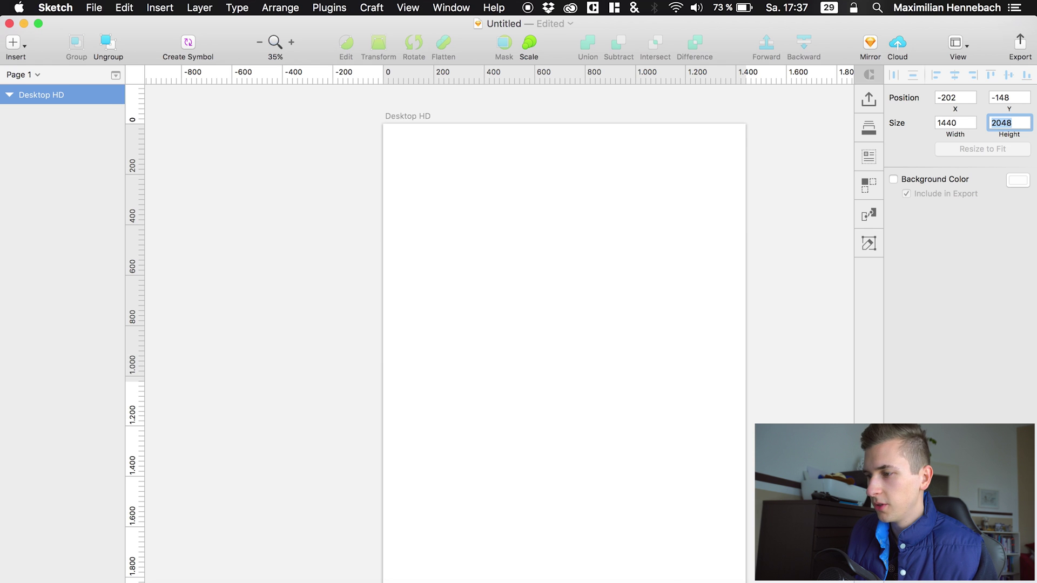
key(Right)
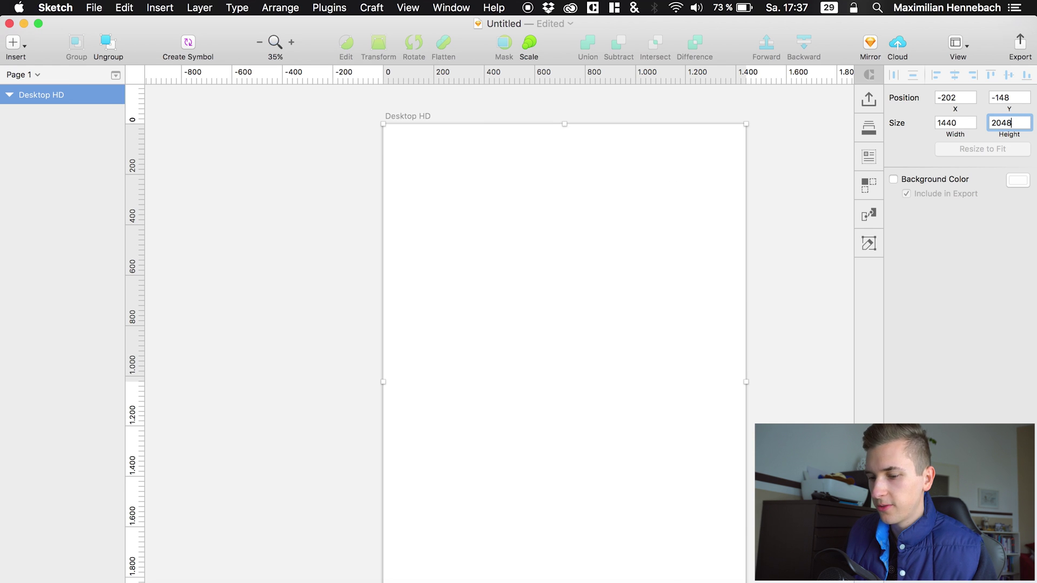
text(/2)
key(Return)
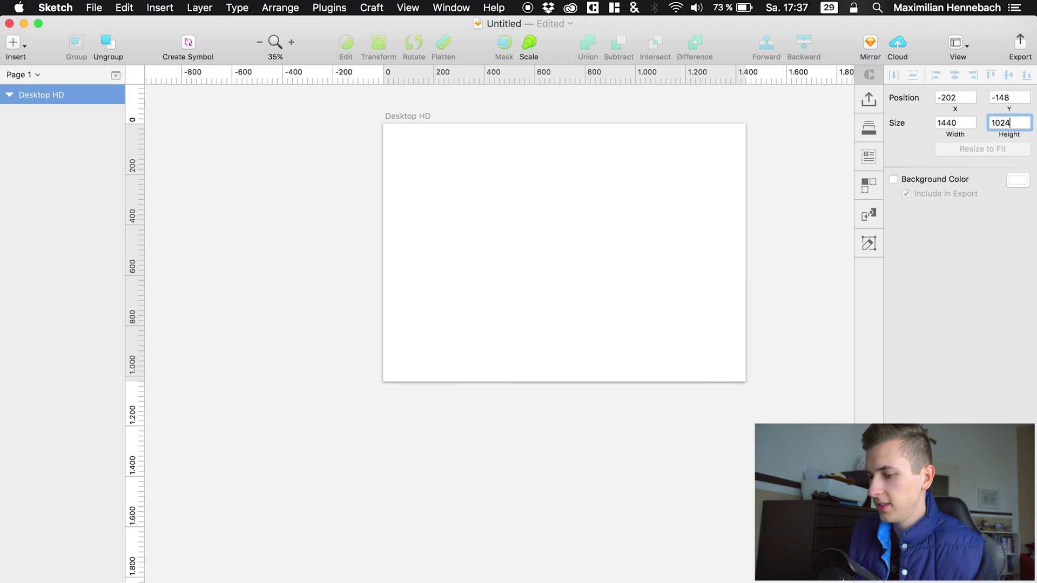
text(*2)
key(Return)
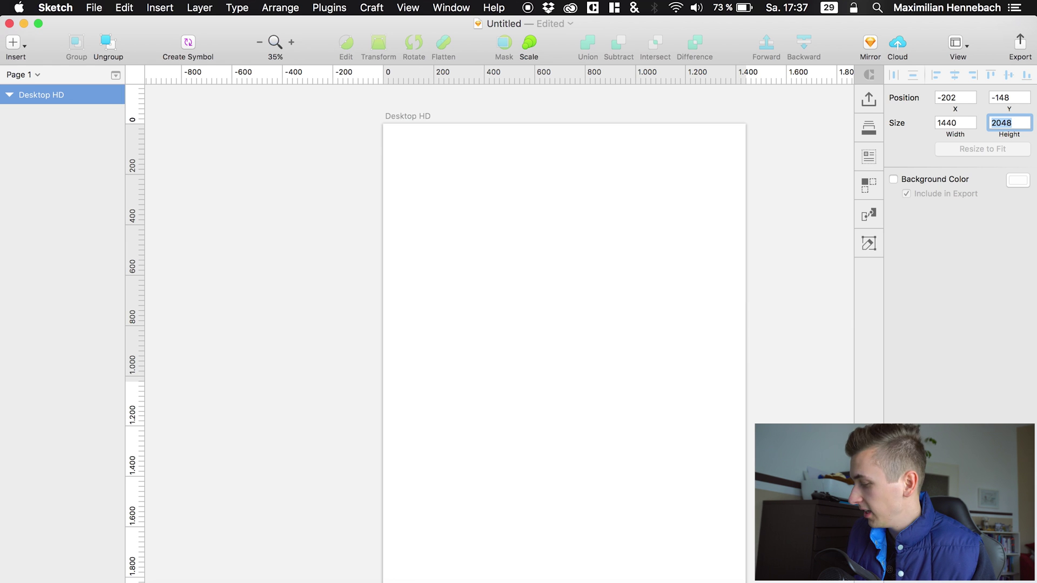
scroll(664, 266, right, 3)
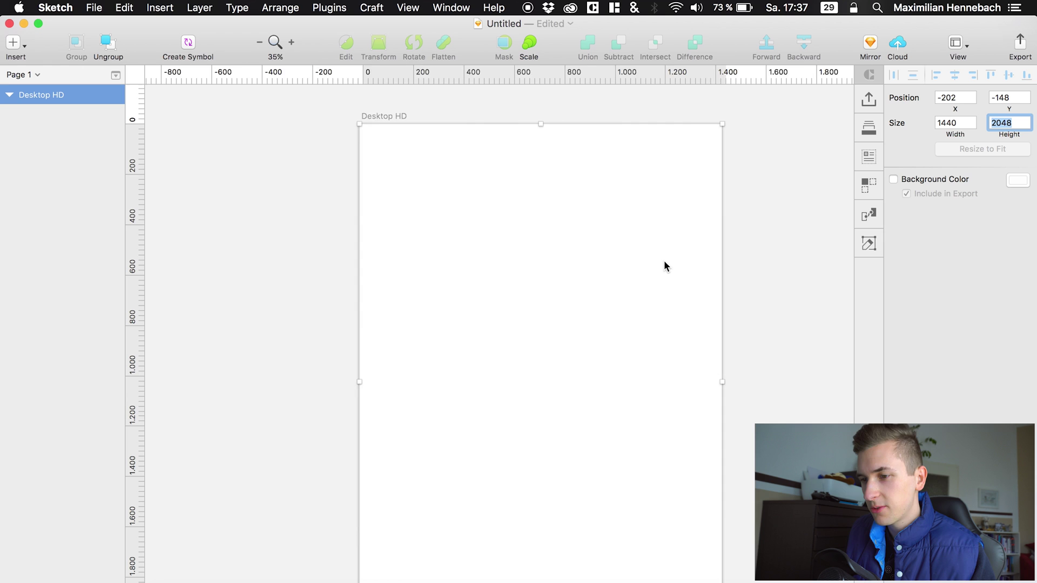
scroll(664, 265, left, 1)
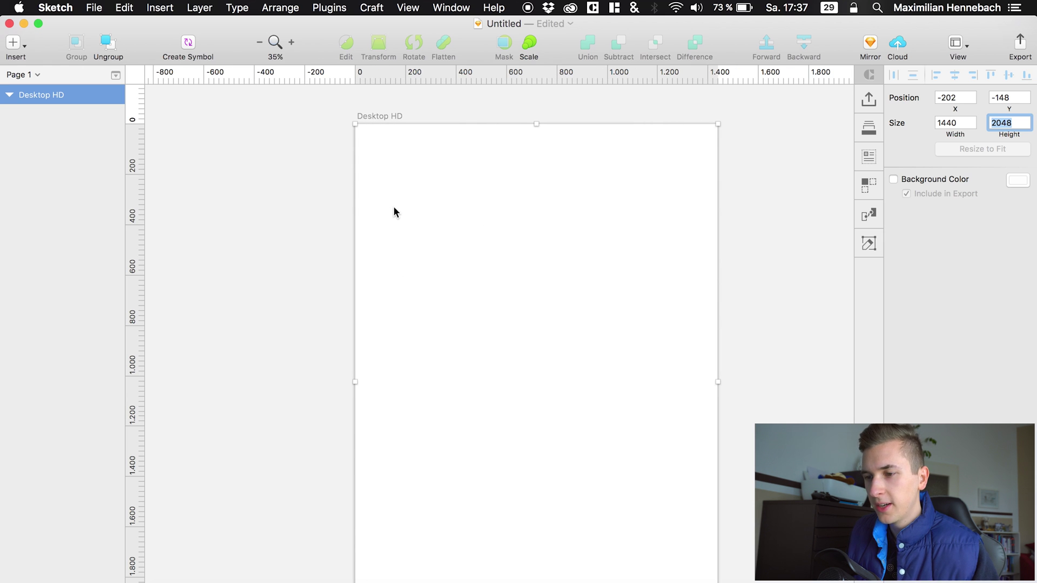
scroll(462, 237, up, 5)
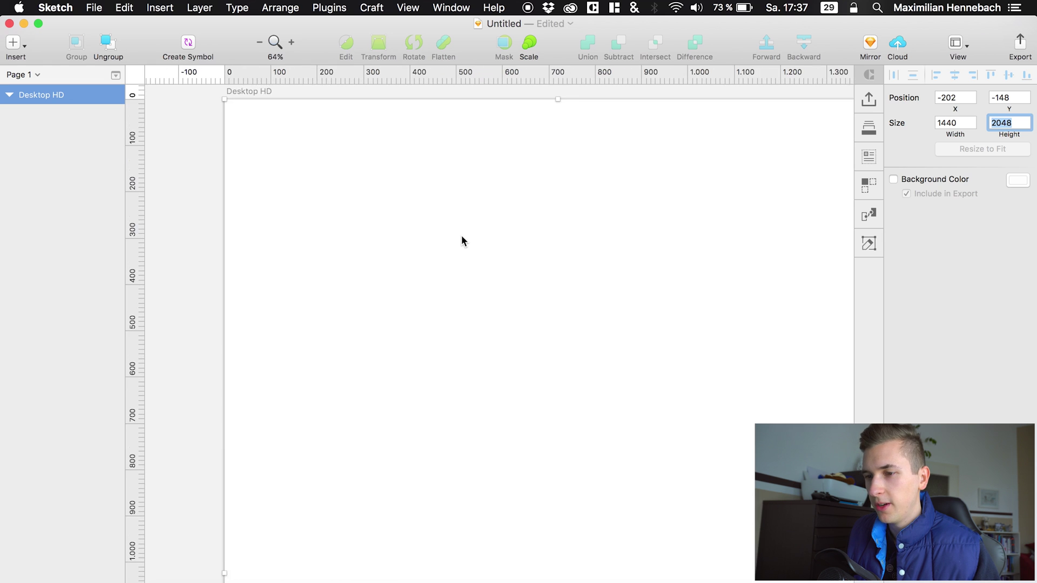
scroll(460, 240, down, 3)
scroll(524, 186, right, 1)
scroll(524, 186, left, 2)
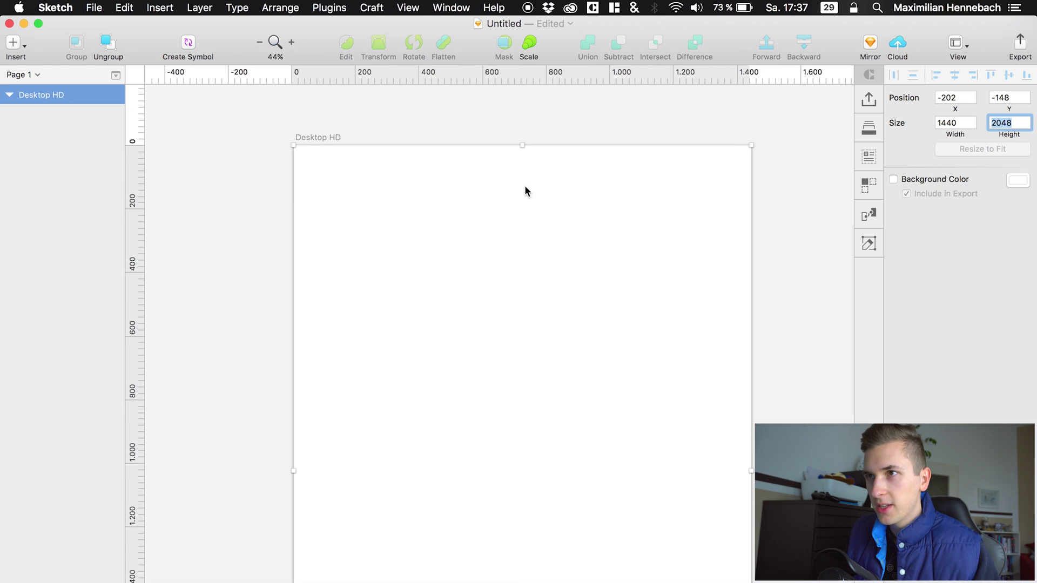
Step: Open Material Design Icons.sketch from the recent documents
click(92, 6)
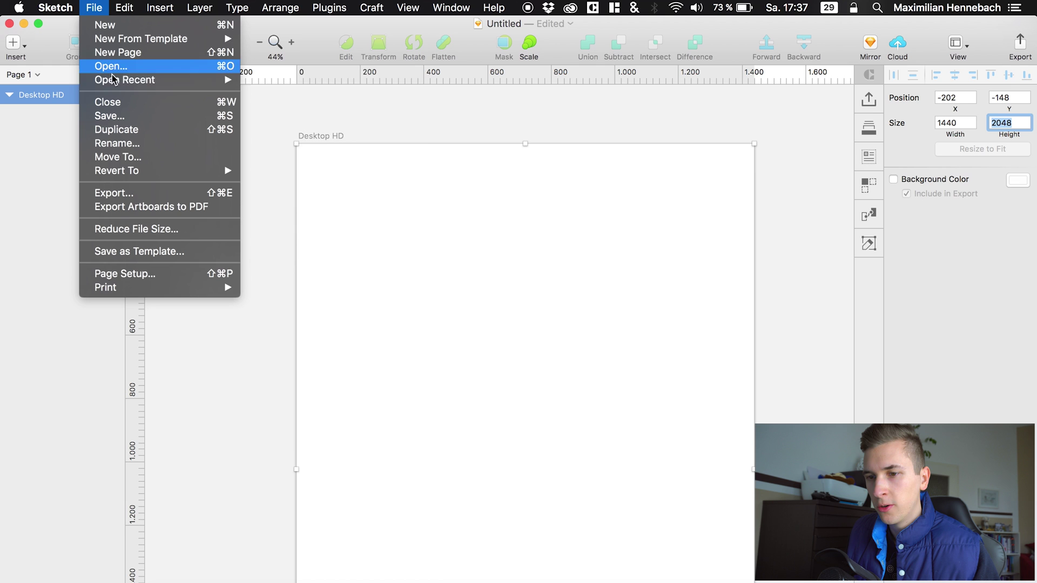
mouse_move(117, 79)
click(307, 127)
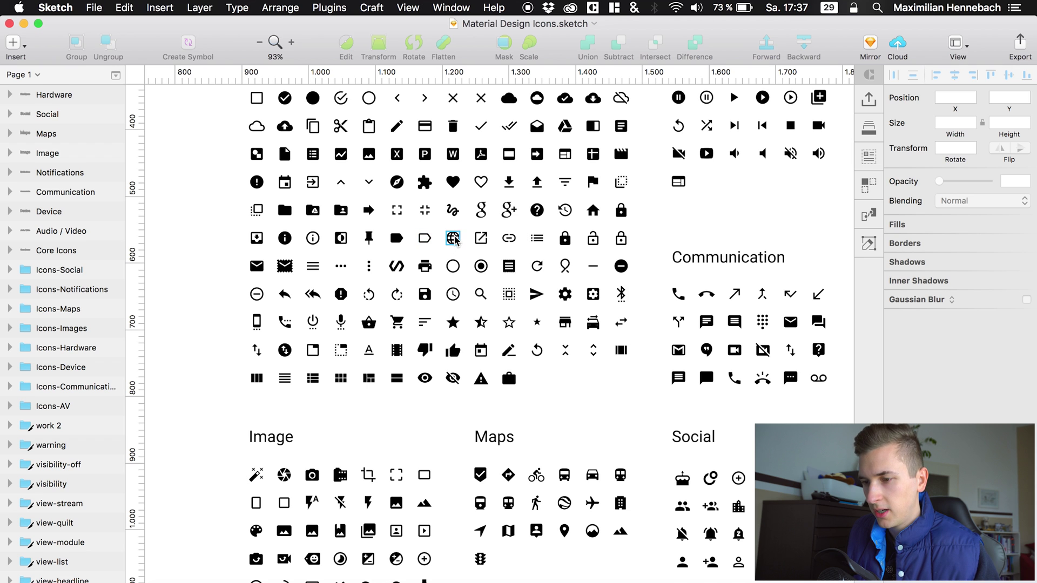
Step: Select the radio-button-on icon's inner Shape layer, then close the icons document
click(480, 266)
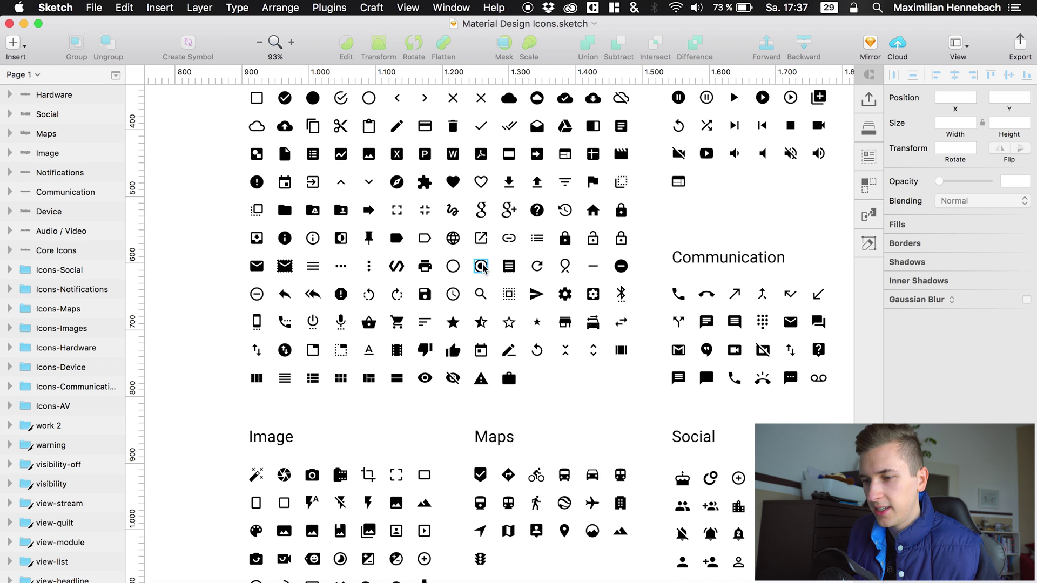
scroll(117, 276, down, 5)
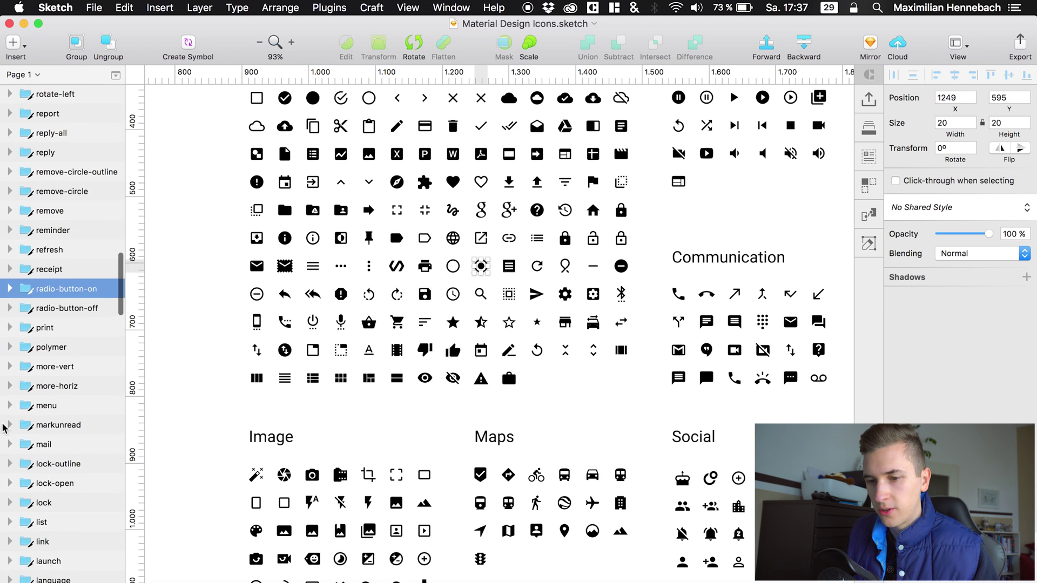
click(16, 290)
click(33, 304)
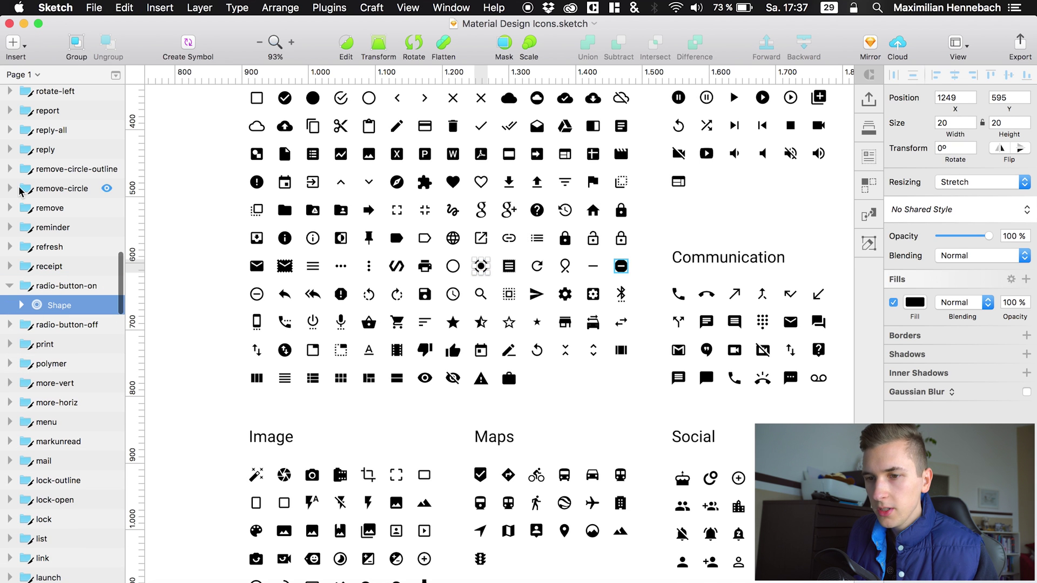
click(8, 22)
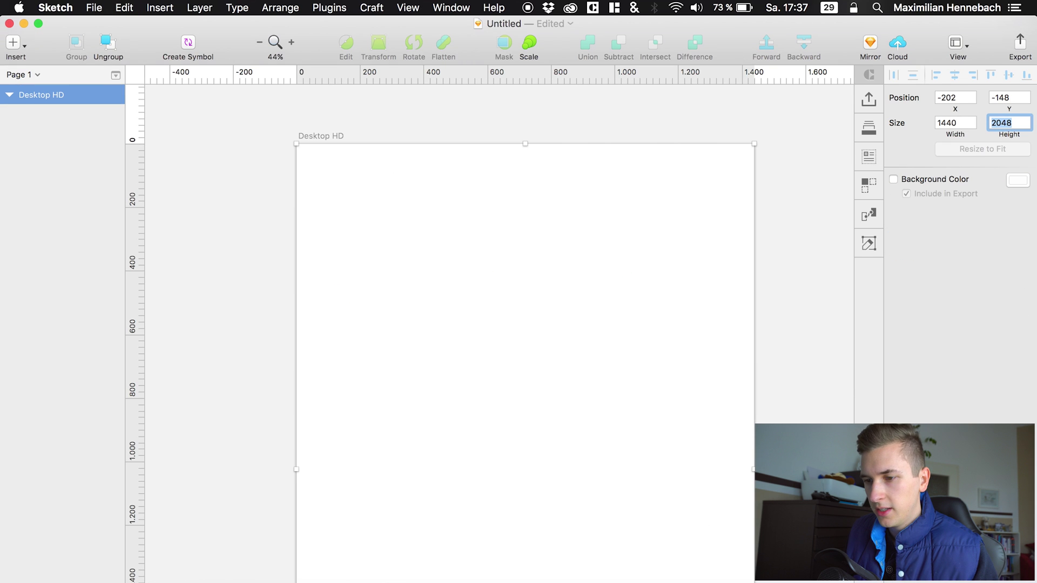
Step: Paste the radio-button shape, move it to the artboard's top-left, and size it 35 × 35 px
key(super+v)
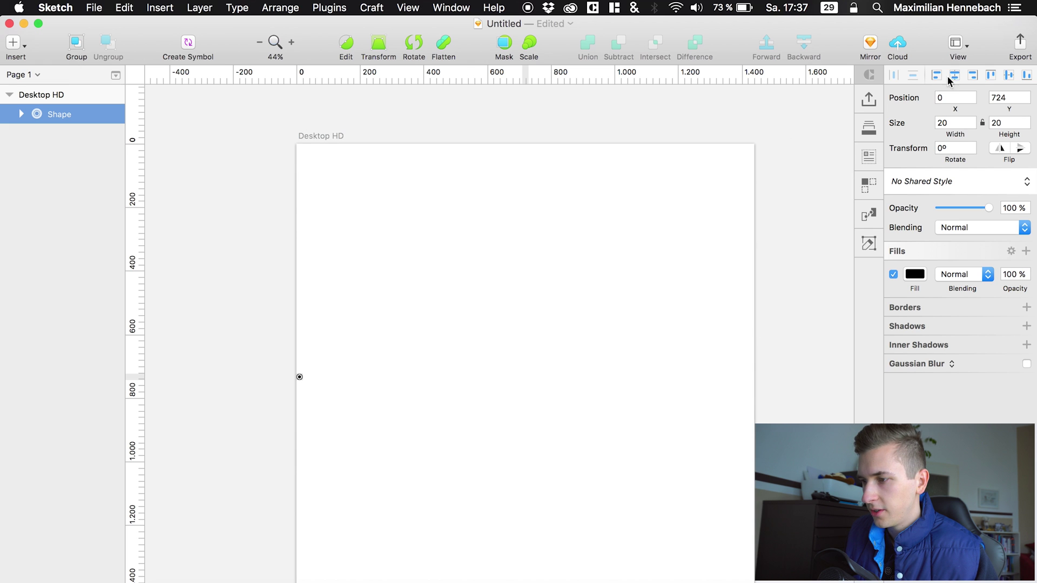
scroll(231, 91, up, 5)
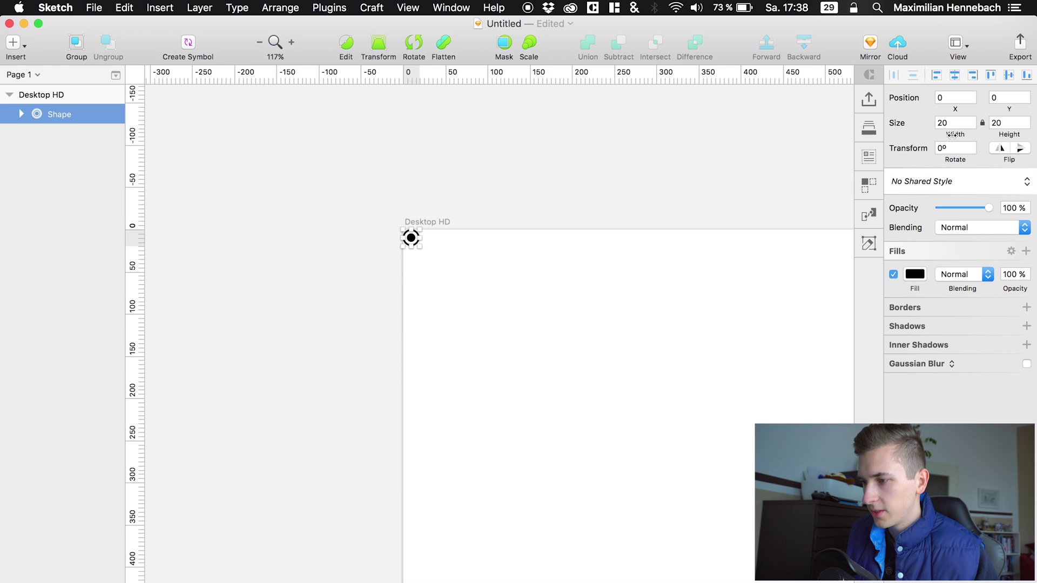
drag(953, 134, 969, 134)
scroll(703, 236, down, 6)
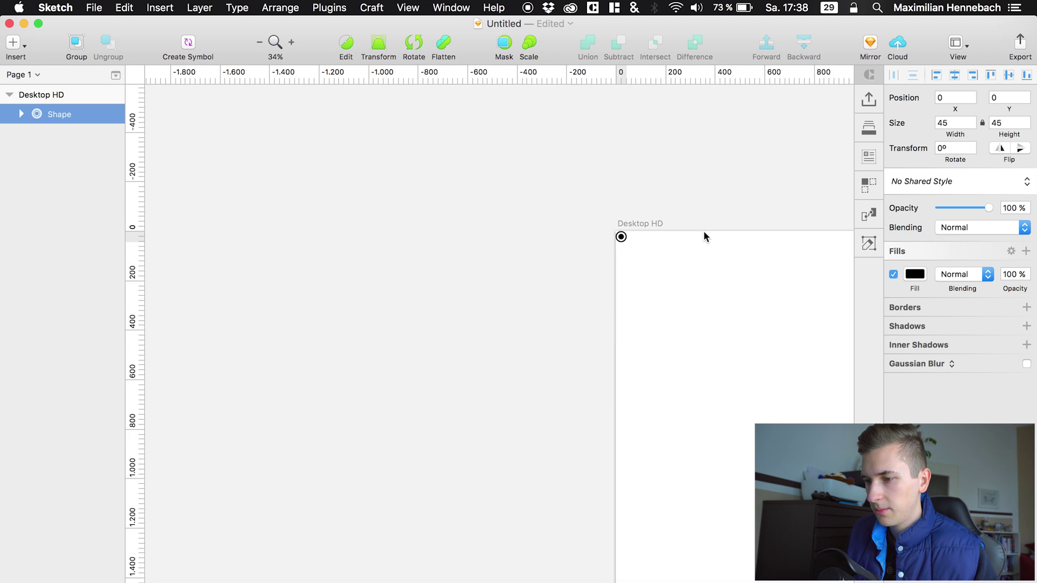
scroll(703, 236, up, 3)
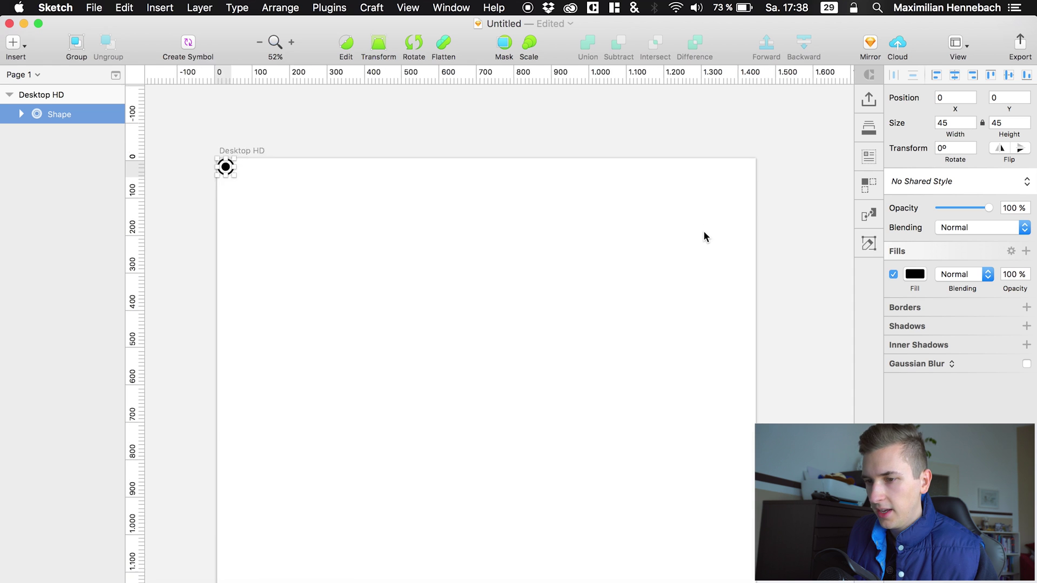
drag(258, 145, 325, 157)
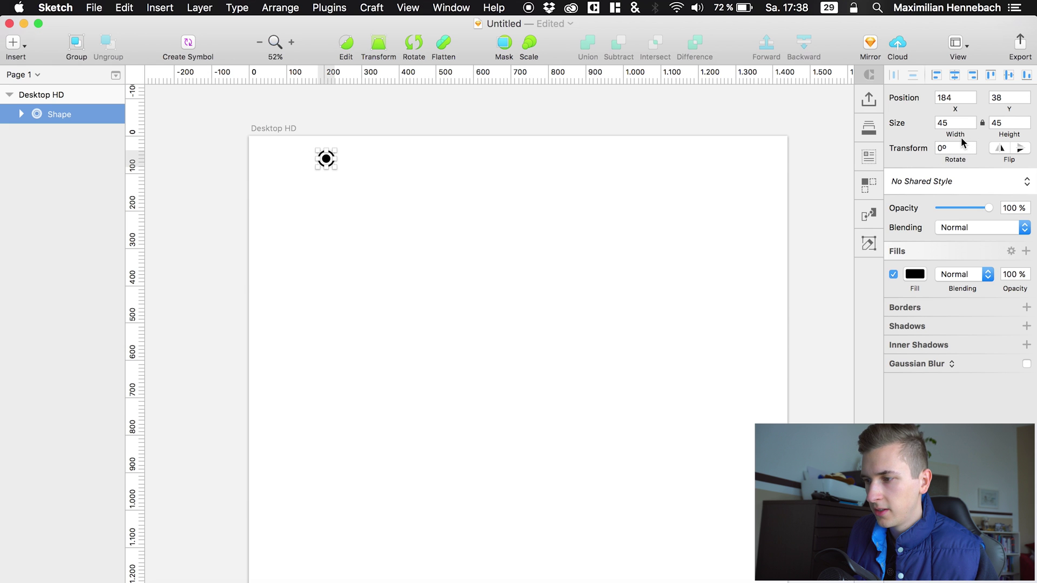
double_click(955, 124)
text(35)
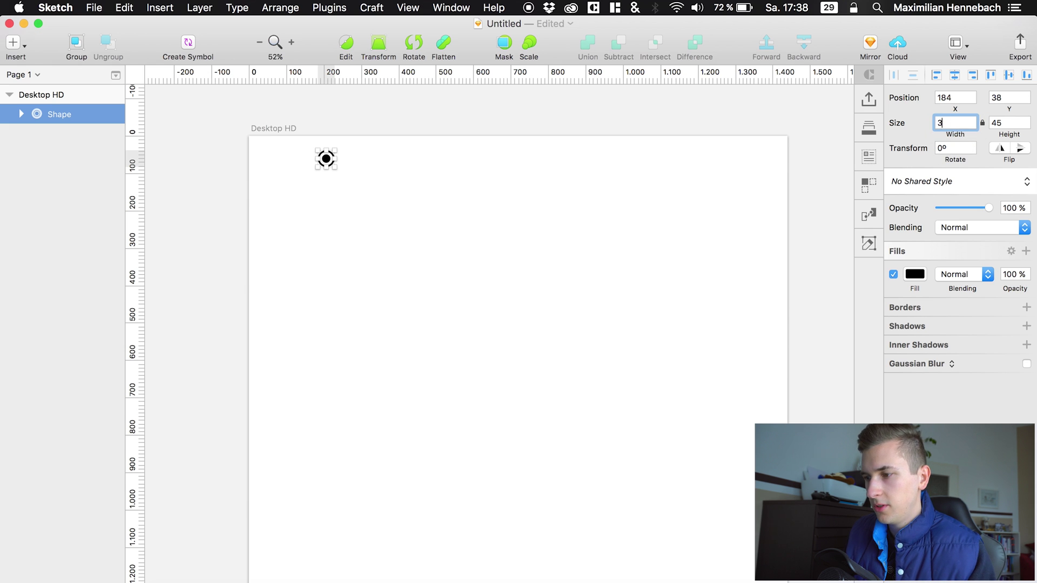
key(Return)
click(408, 196)
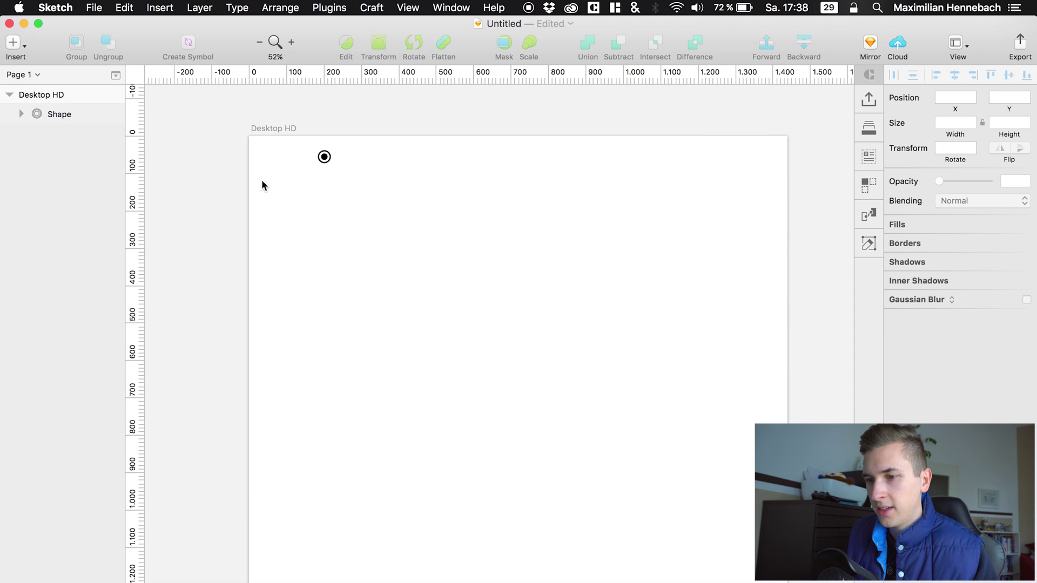
scroll(351, 163, up, 5)
Step: Add a 'The Point' text layer in near-black 060606, Bold weight
key(t)
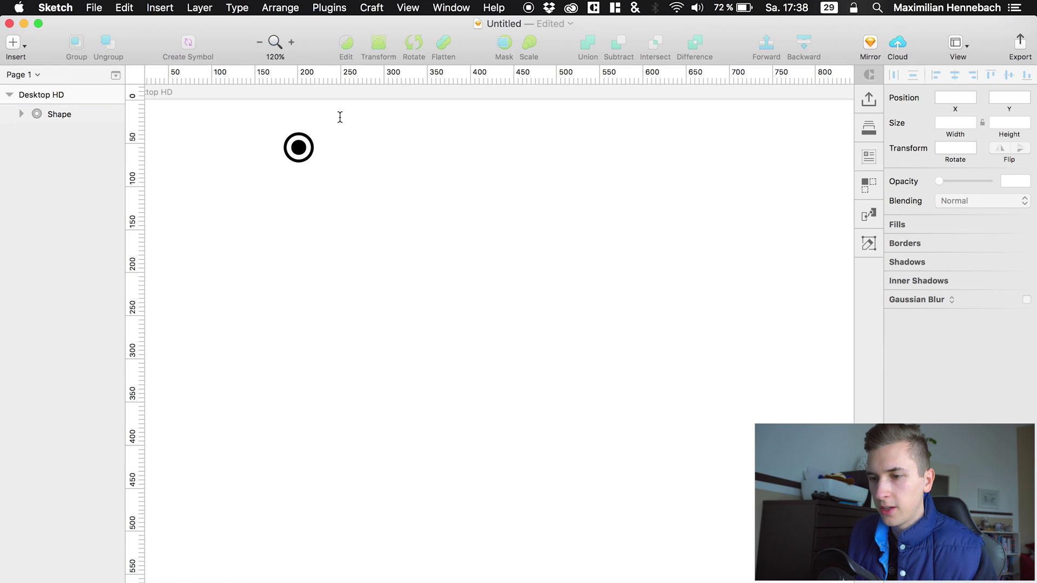
click(329, 137)
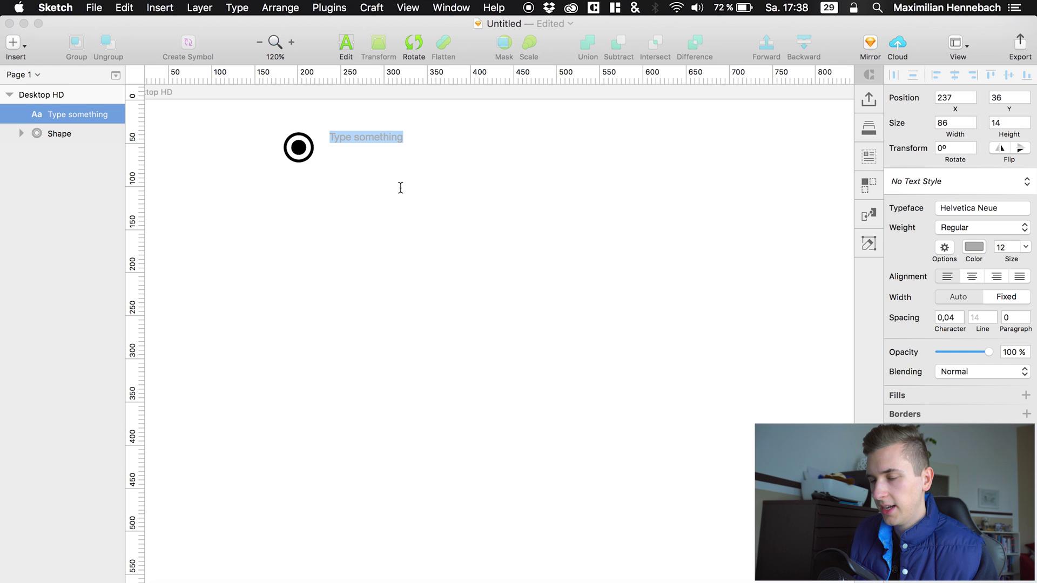
text(The Poin)
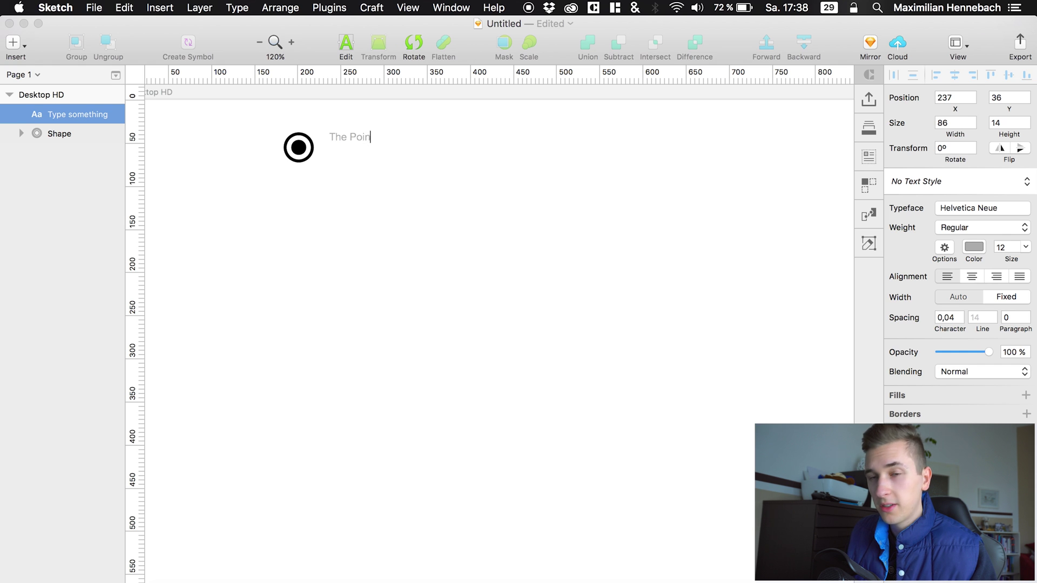
text(t)
key(super+a)
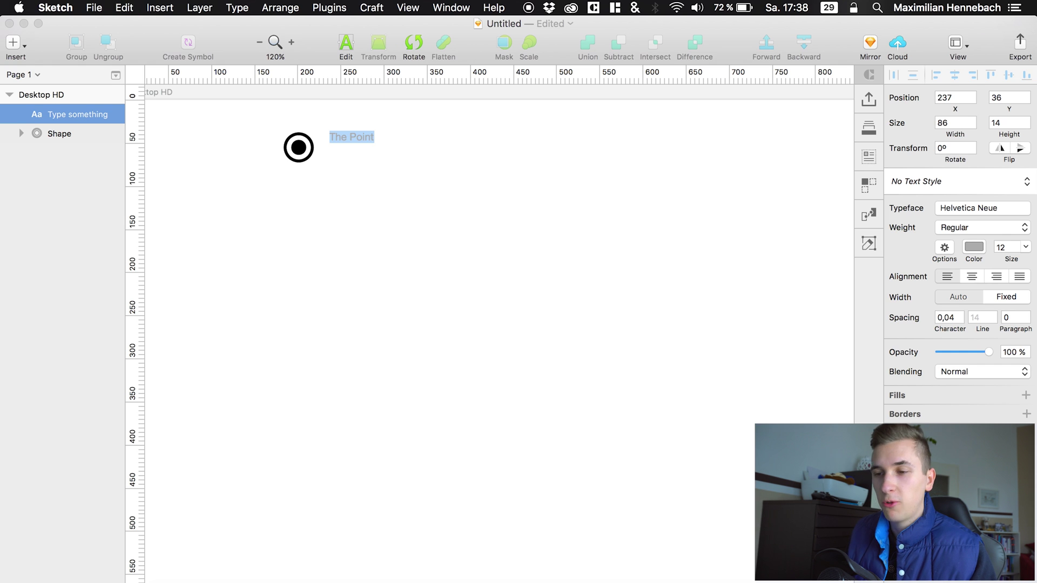
click(974, 248)
drag(967, 292, 819, 382)
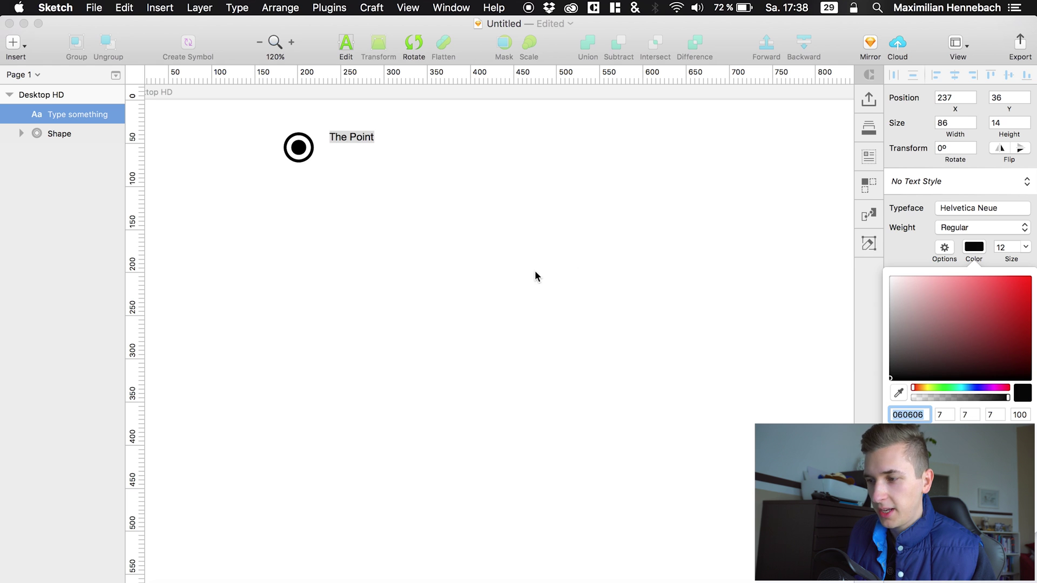
click(981, 227)
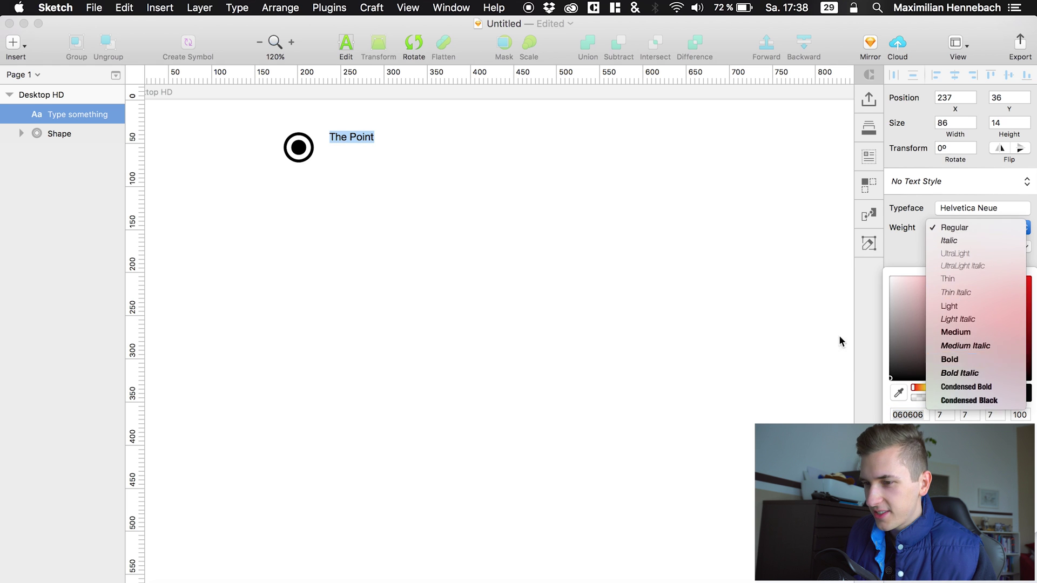
click(949, 359)
key(Escape)
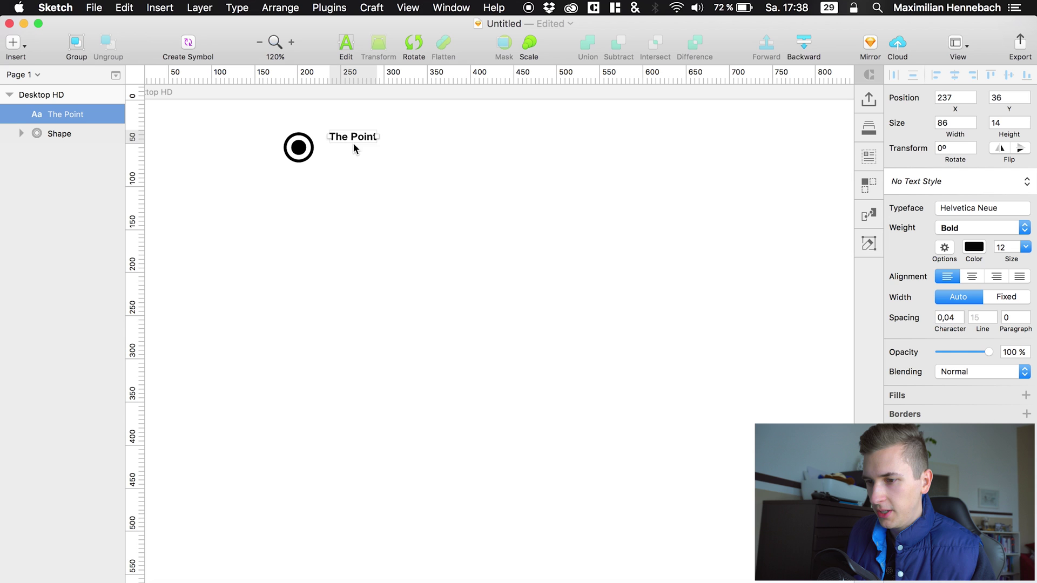
Step: Set the title to 22 pt and position it just right of the circle logo
drag(354, 147, 338, 158)
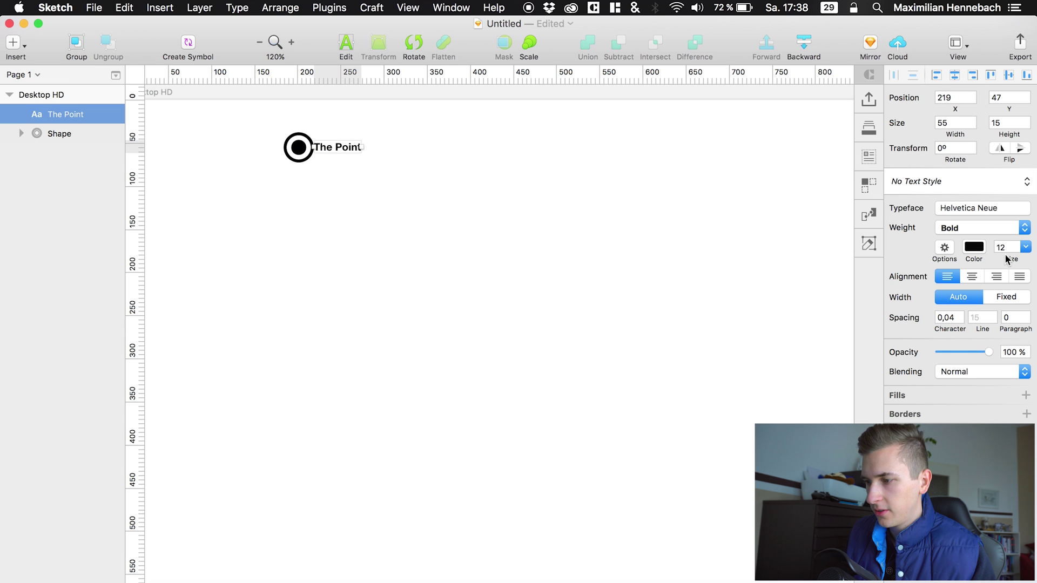
drag(1008, 259, 1012, 260)
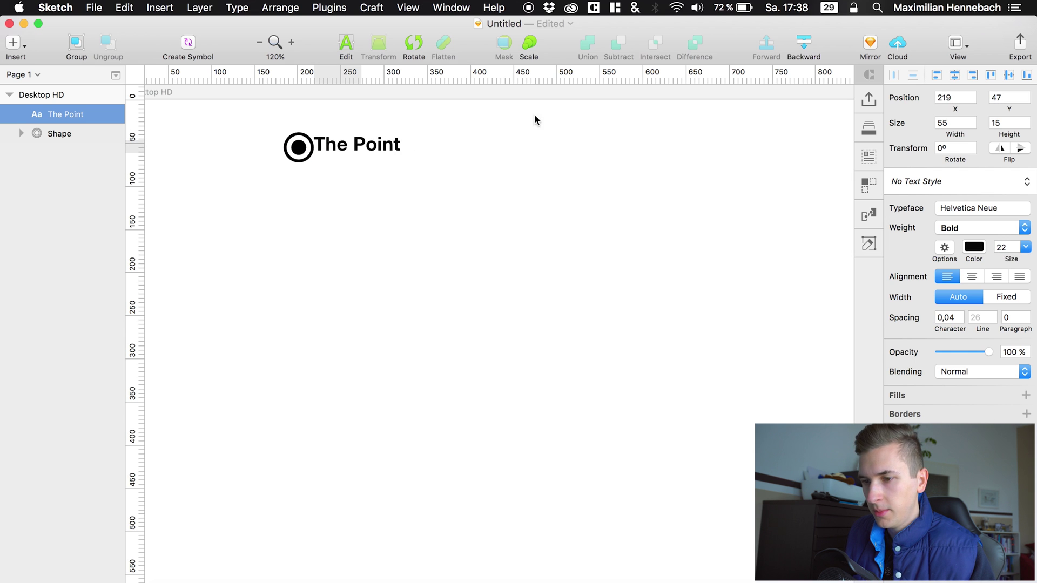
drag(378, 148, 369, 153)
key(shift+Right)
key(shift+Right)
key(shift+Right)
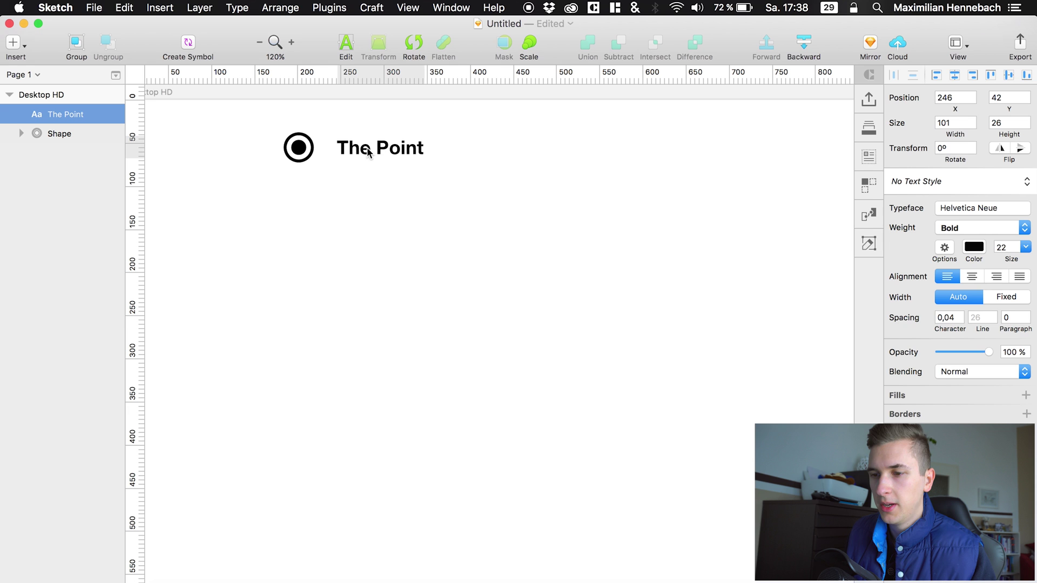
key(shift+Left)
key(Right)
click(414, 212)
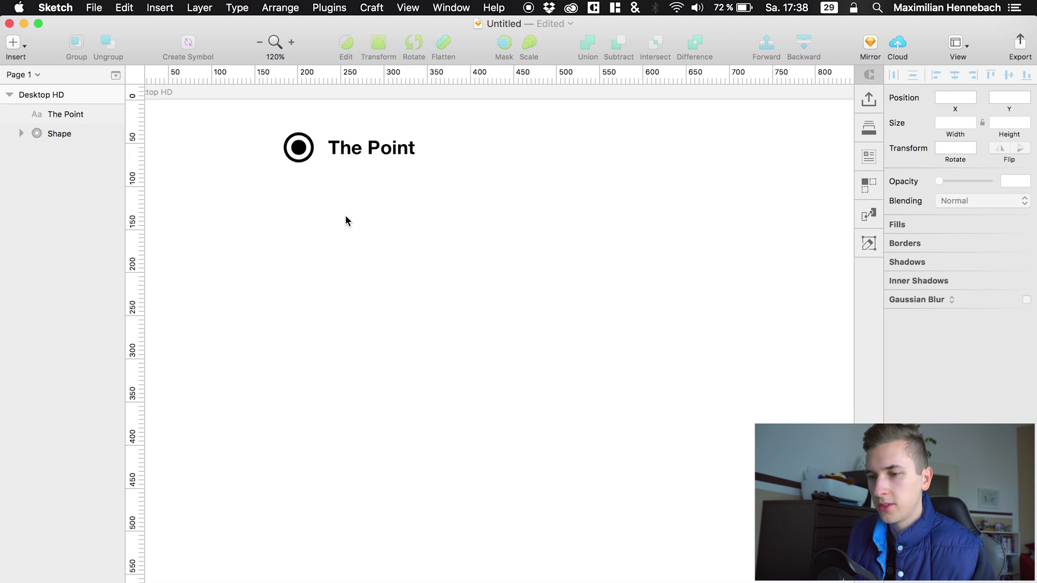
Step: Duplicate the title into a Light-weight 'Home' link at the header's right side
key(super+1)
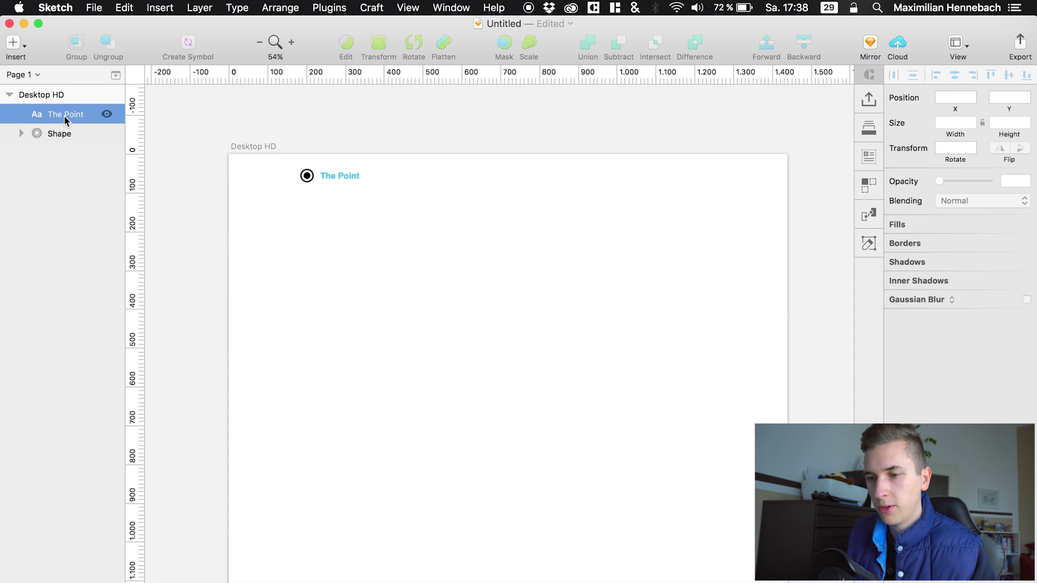
click(63, 115)
key(super+d)
key(shift+Right)
key(shift+Right)
key(shift+Right)
key(shift+Right)
key(shift+Right)
key(shift+Right)
key(shift+Right)
key(shift+Right)
key(shift+Right)
key(shift+Right)
key(shift+Right)
key(shift+Right)
key(shift+Right)
key(shift+Right)
key(shift+Right)
key(shift+Right)
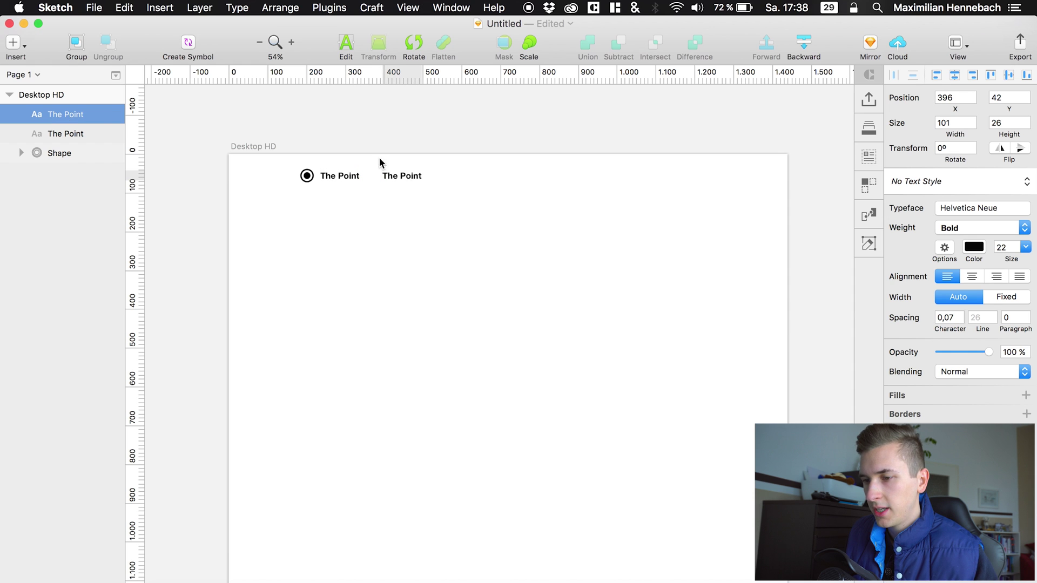
drag(399, 173, 549, 185)
click(973, 228)
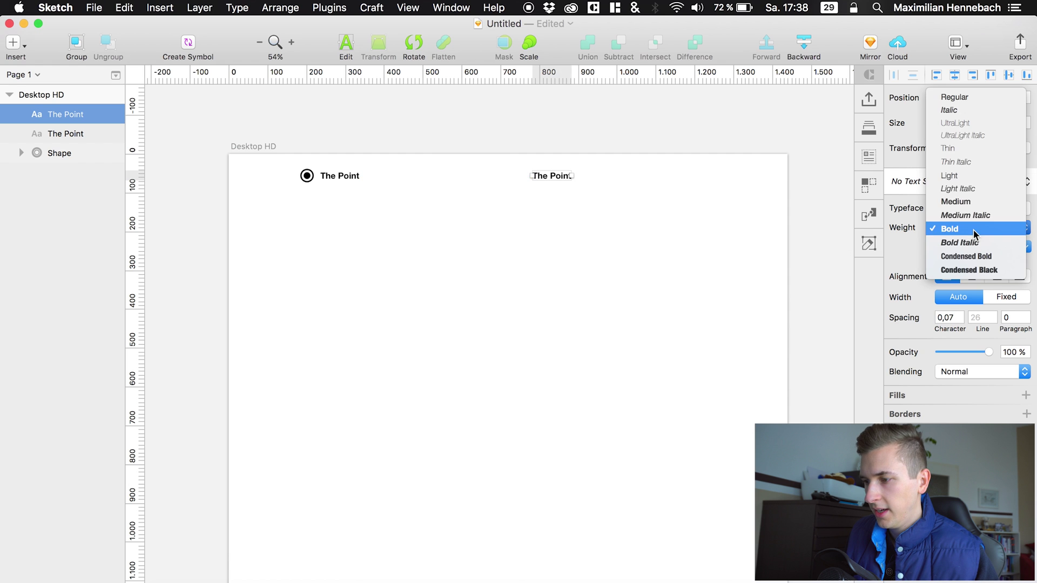
key(l)
key(Return)
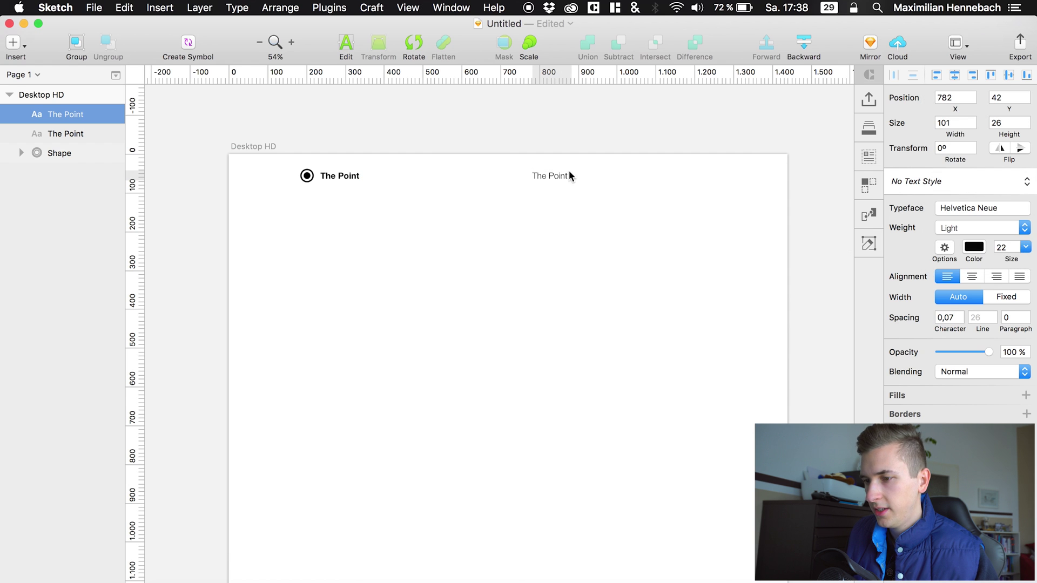
double_click(546, 177)
text(Hine)
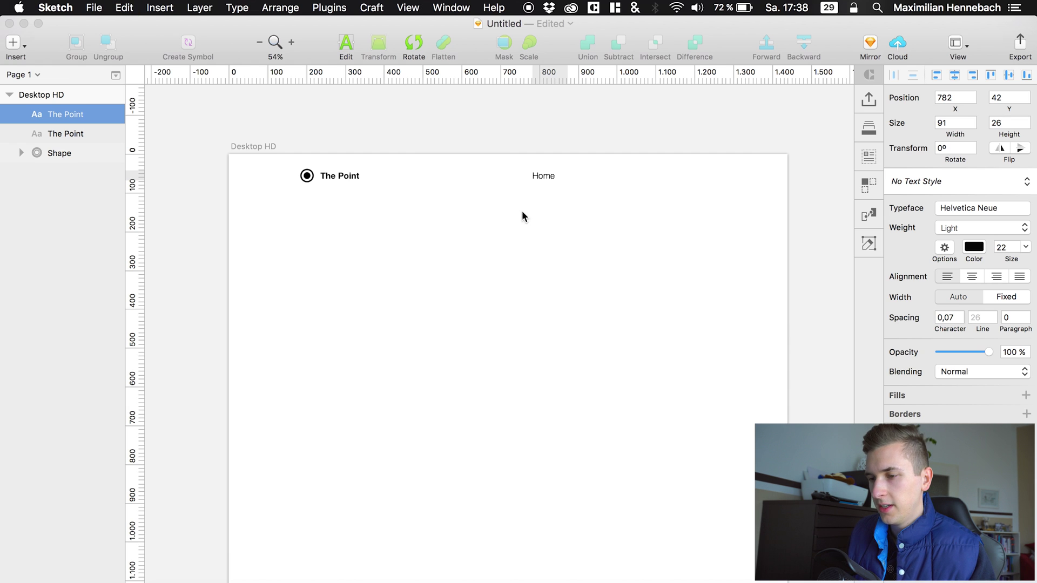
click(540, 199)
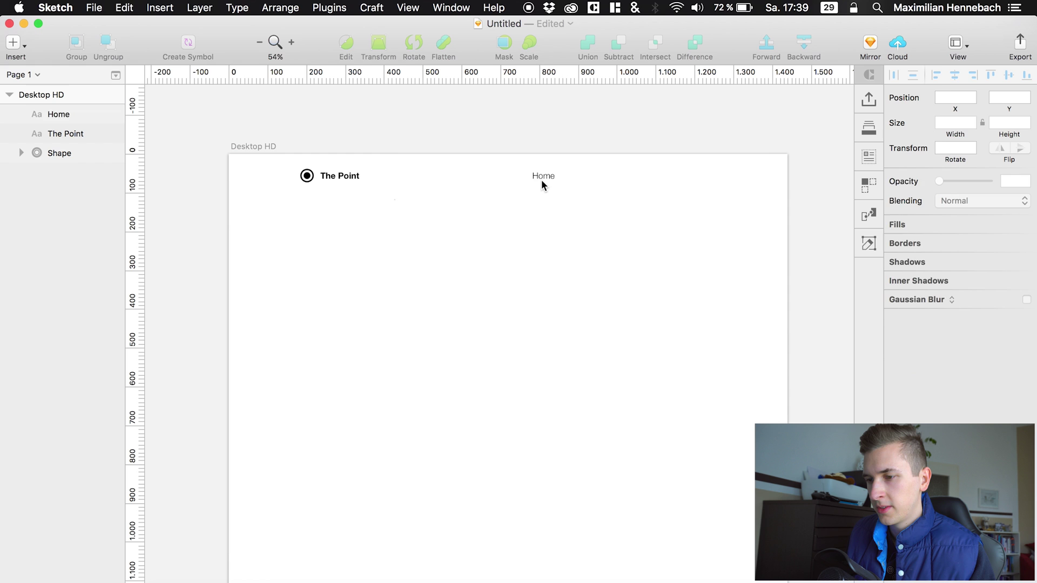
Step: Duplicate Home into a 'Products' link placed to its right
click(541, 179)
key(super+d)
key(shift+Right)
key(shift+Right)
key(shift+Right)
key(shift+Right)
key(shift+Right)
key(shift+Right)
key(shift+Right)
key(shift+Right)
key(shift+Right)
key(shift+Right)
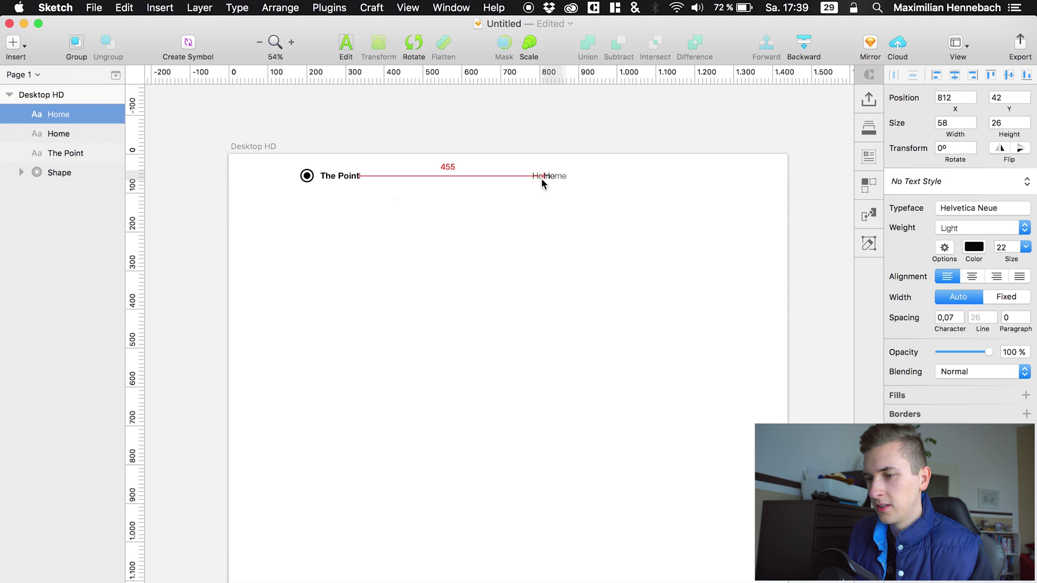
key(shift+Right)
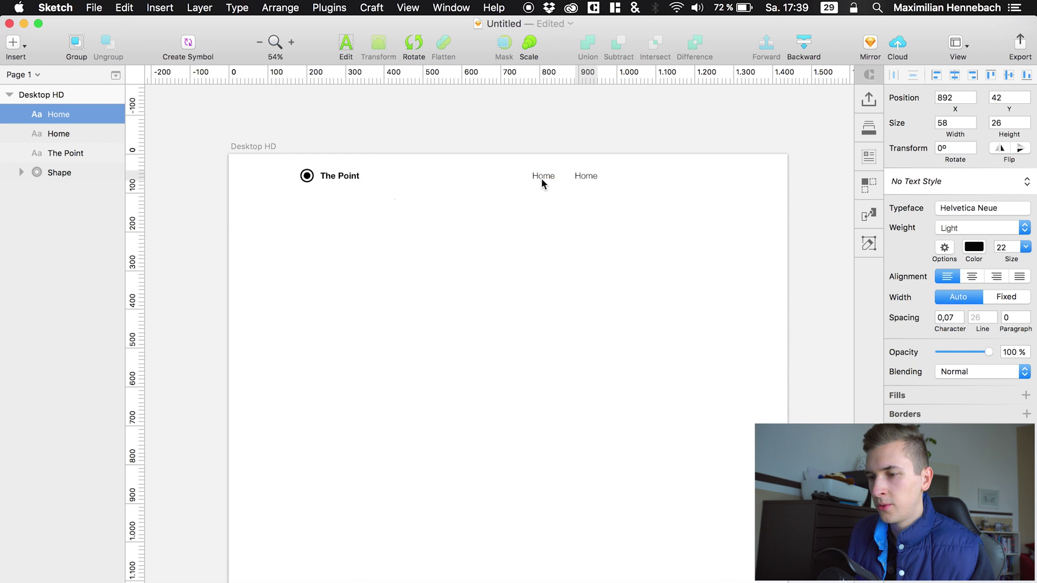
click(585, 179)
double_click(584, 179)
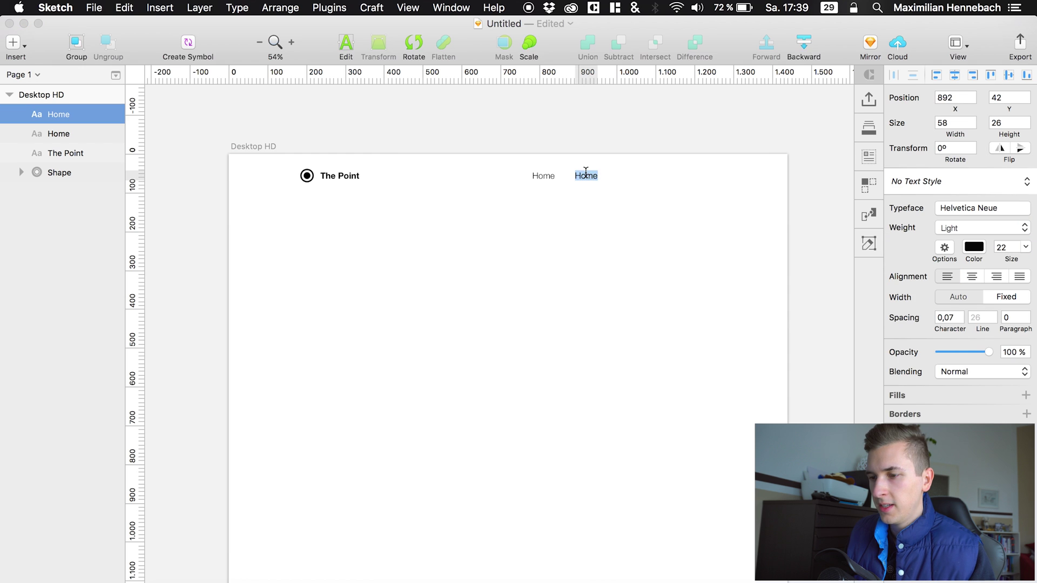
text(Ser)
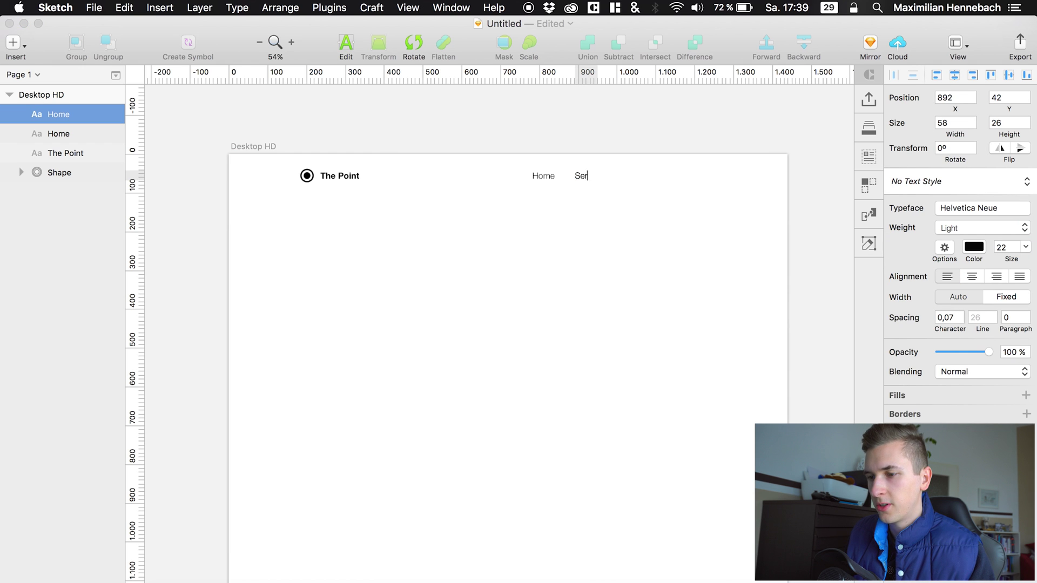
key(BackSpace)
key(BackSpace)
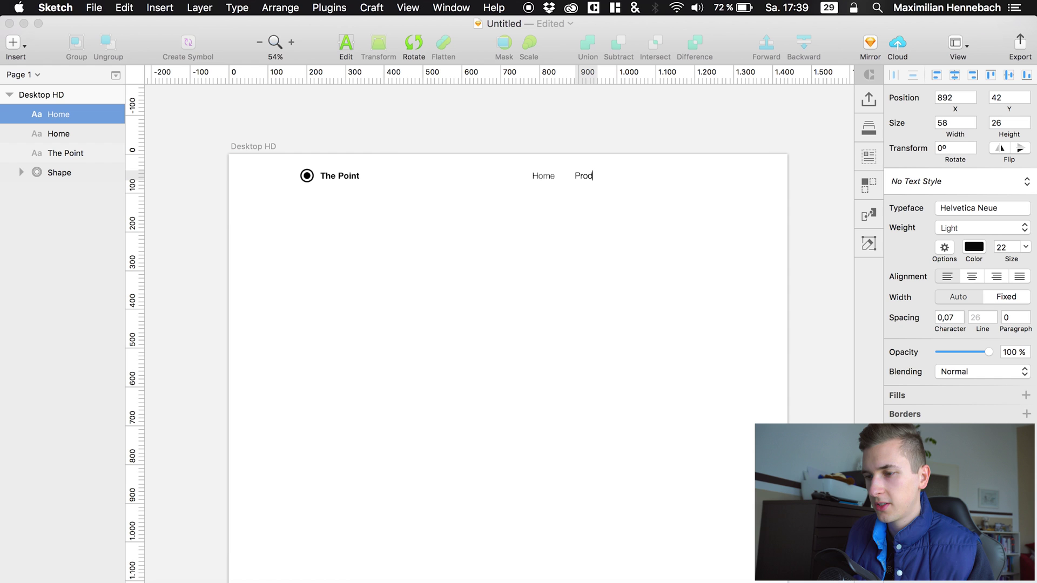
text(Products)
click(599, 241)
Step: Duplicate Products into a 'Features' link placed to its right
click(595, 180)
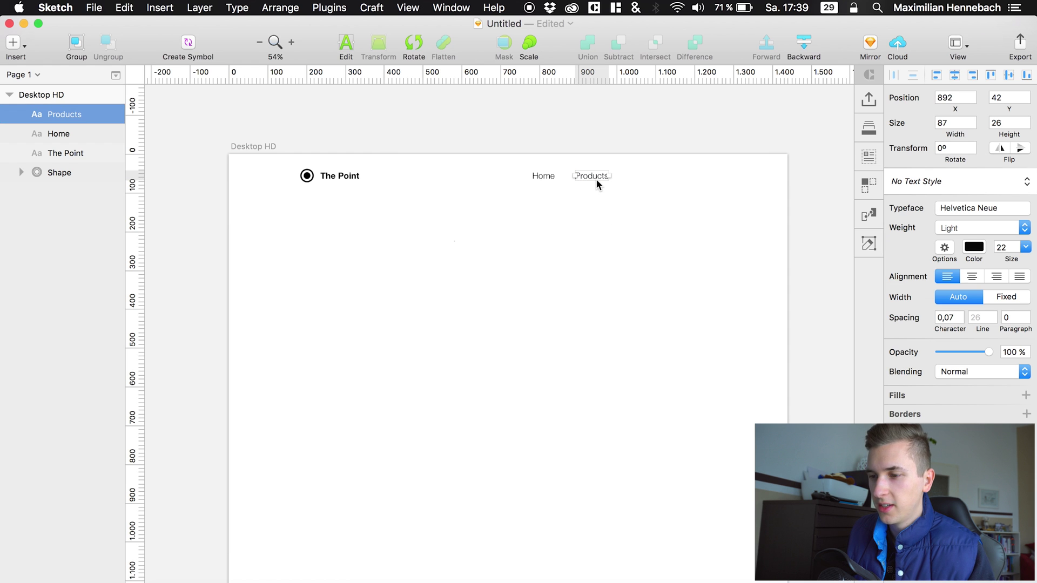
key(super+d)
key(shift+Right)
key(shift+Right)
key(shift+Right)
key(shift+Right)
key(shift+Right)
key(shift+Right)
key(shift+Right)
key(shift+Right)
key(shift+Right)
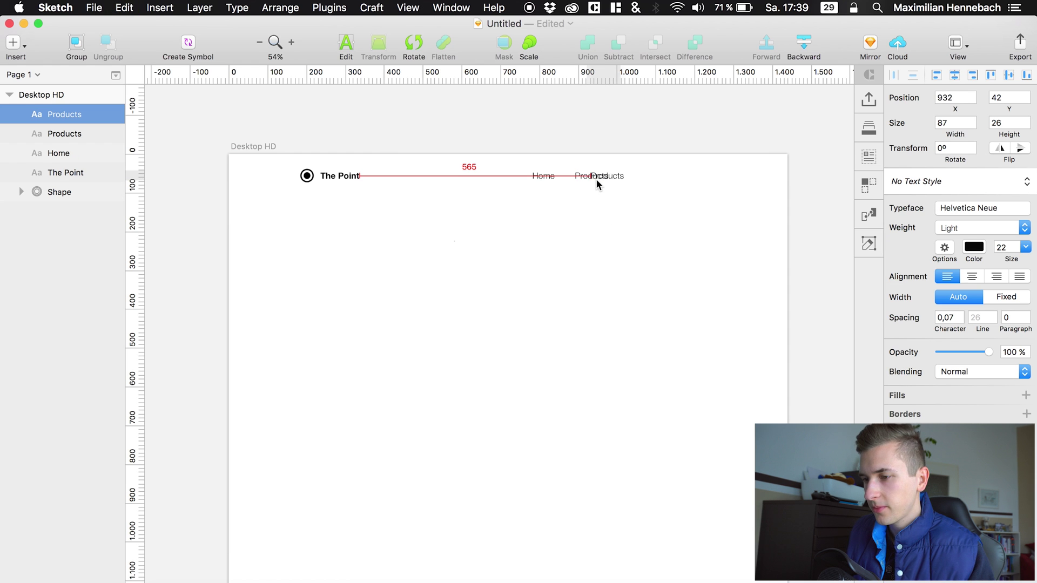
key(shift+Right)
key(shift+Right)
key(shift+Right)
key(shift+Right)
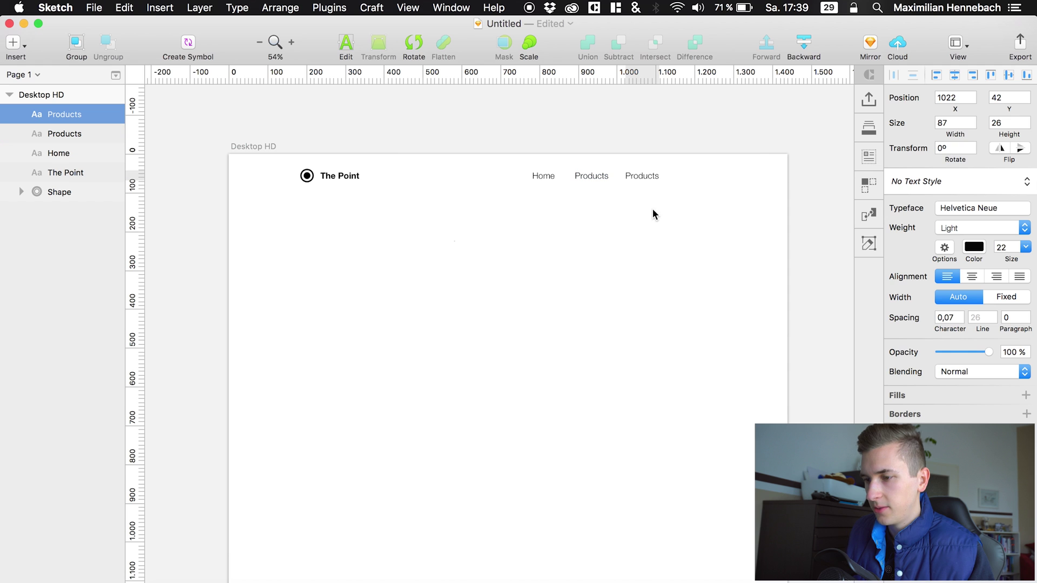
double_click(642, 174)
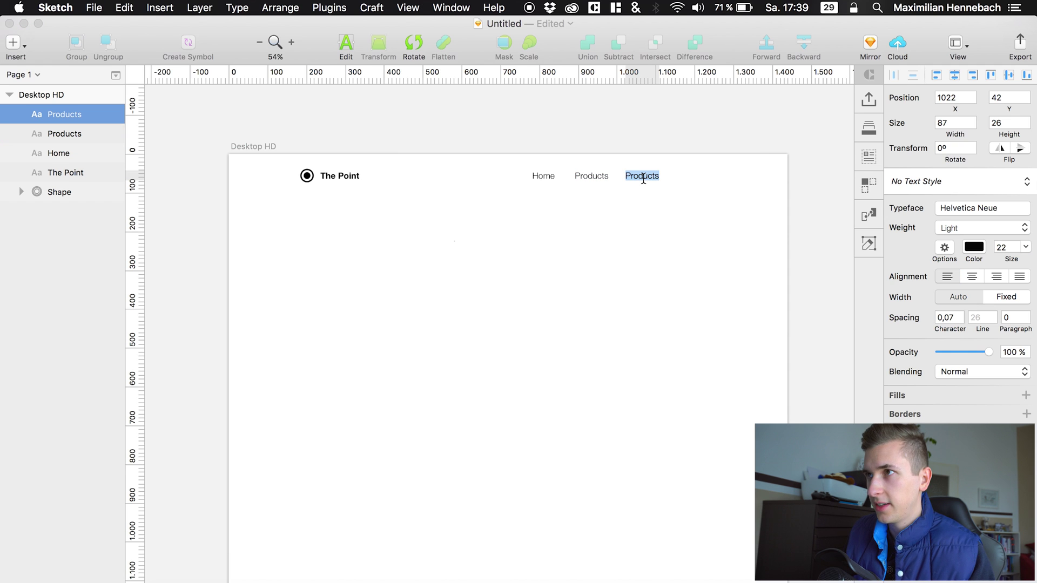
text(Features)
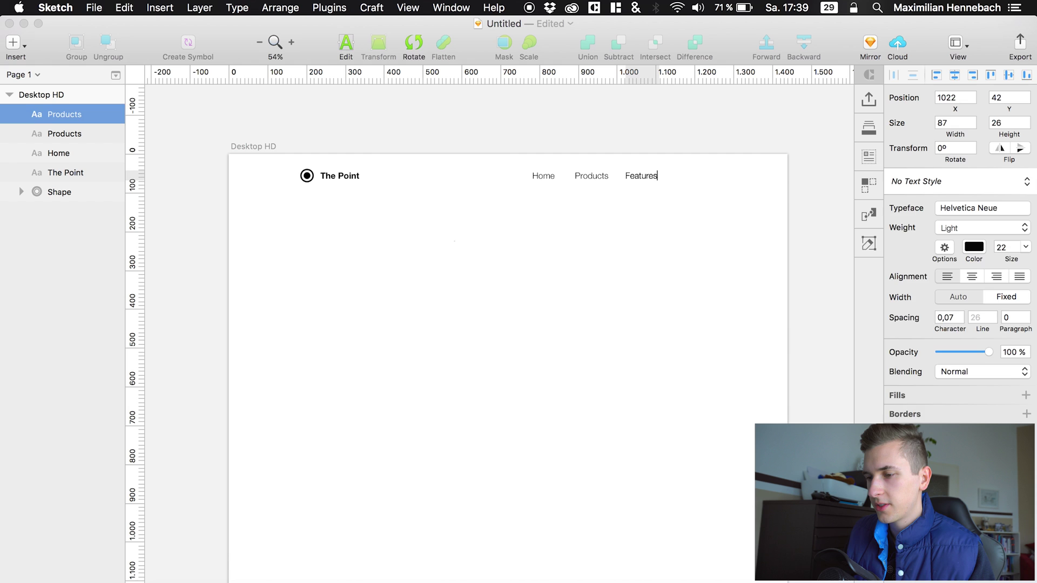
click(649, 186)
Step: Duplicate Features into a 'Contact' link as the rightmost nav item
click(640, 179)
key(super+d)
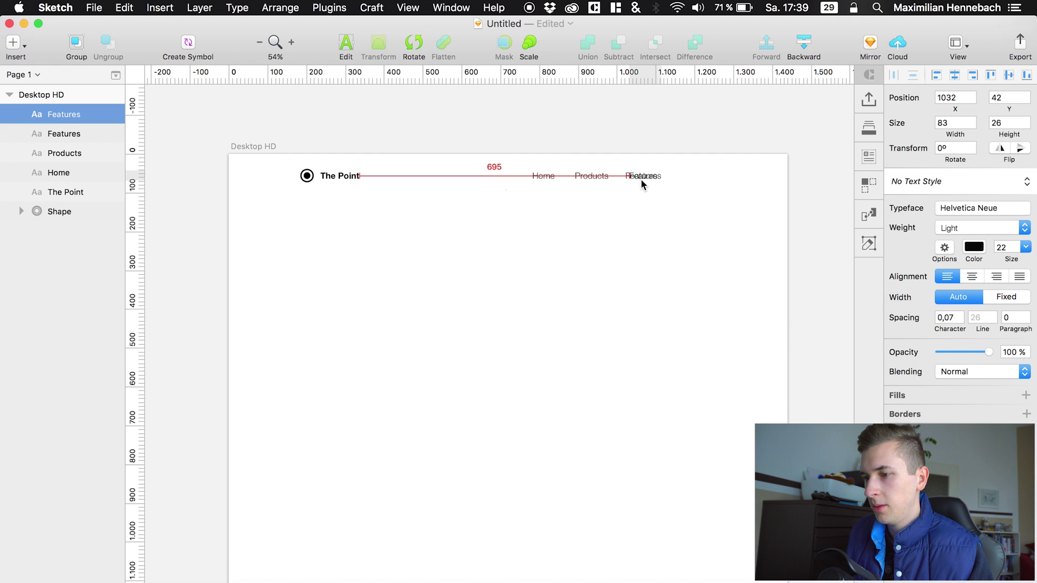
key(shift+Right)
key(shift+Right)
key(shift+Right)
key(shift+Right)
key(shift+Right)
key(shift+Right)
key(shift+Right)
key(shift+Right)
key(shift+Right)
key(shift+Right)
key(shift+Right)
key(shift+Right)
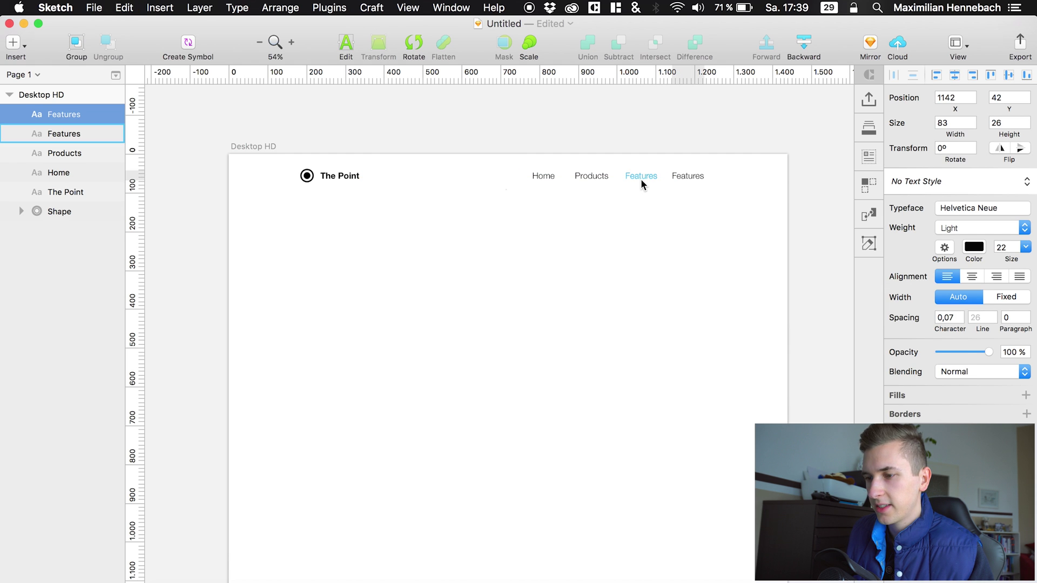
double_click(684, 179)
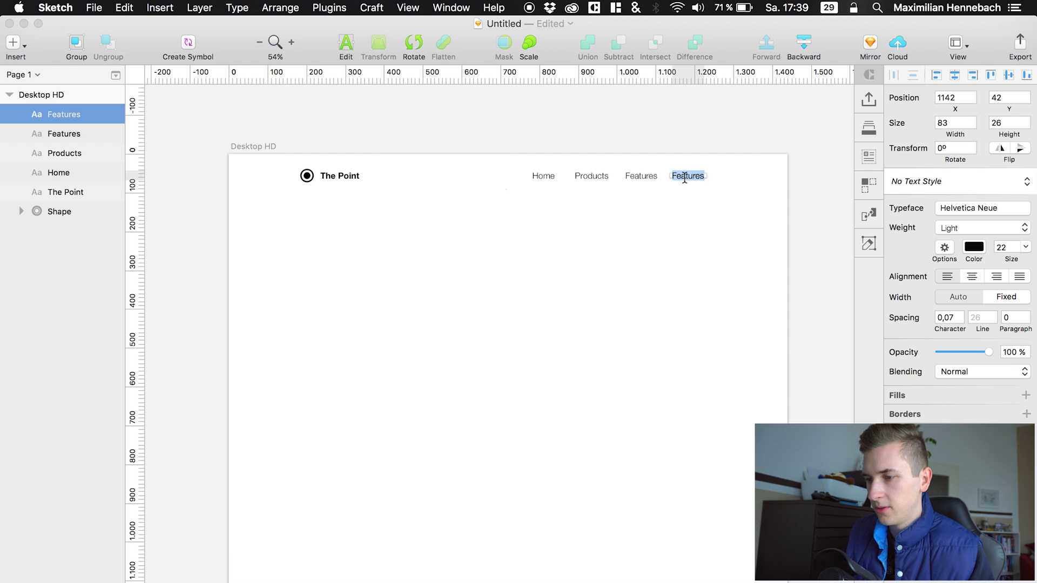
text(Conta)
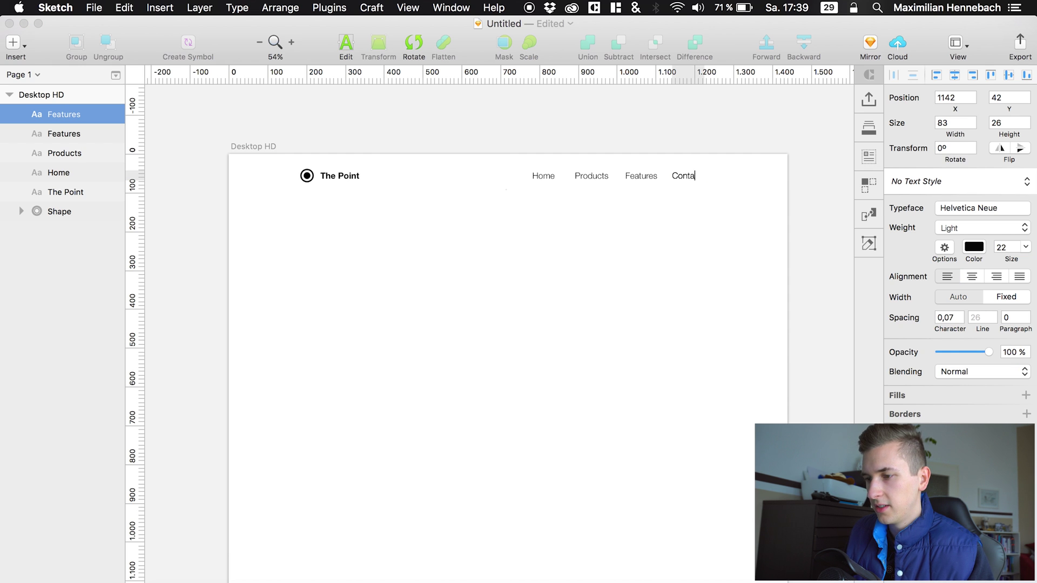
text(ct)
key(Escape)
key(Escape)
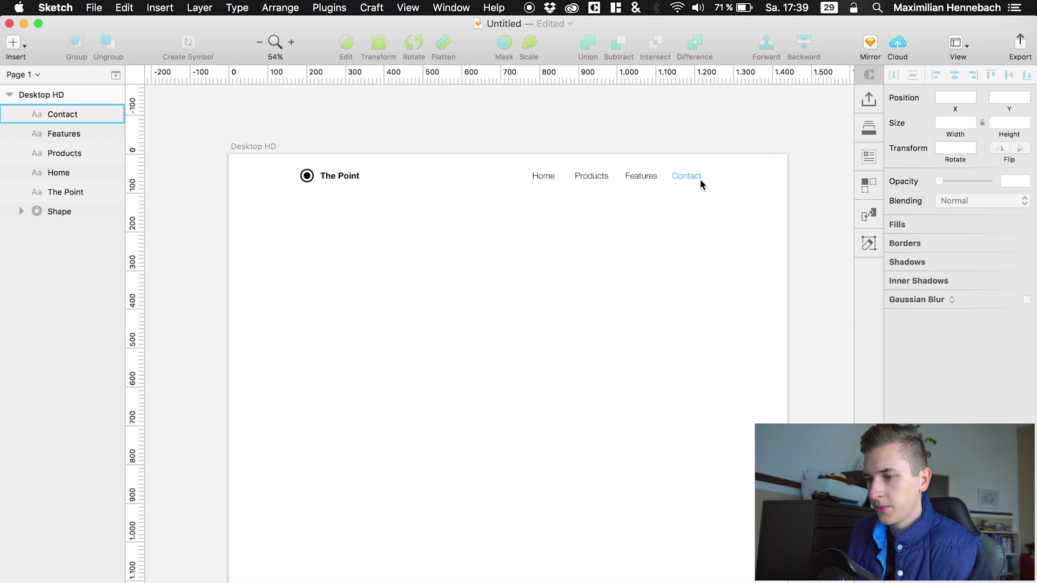
Step: Select all four nav links and nudge them left as a set
click(699, 184)
key(alt)
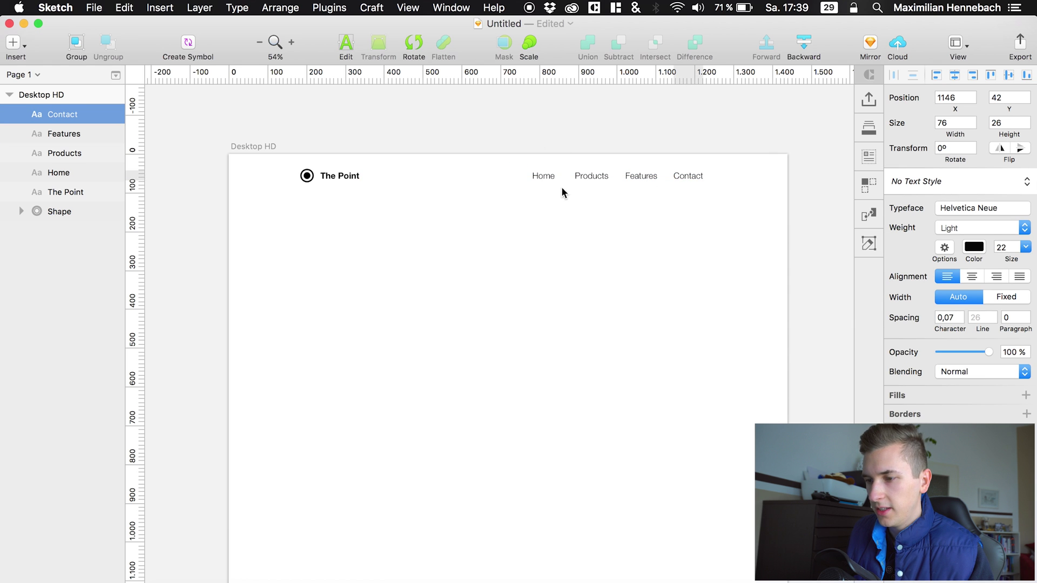
shift+click(67, 173)
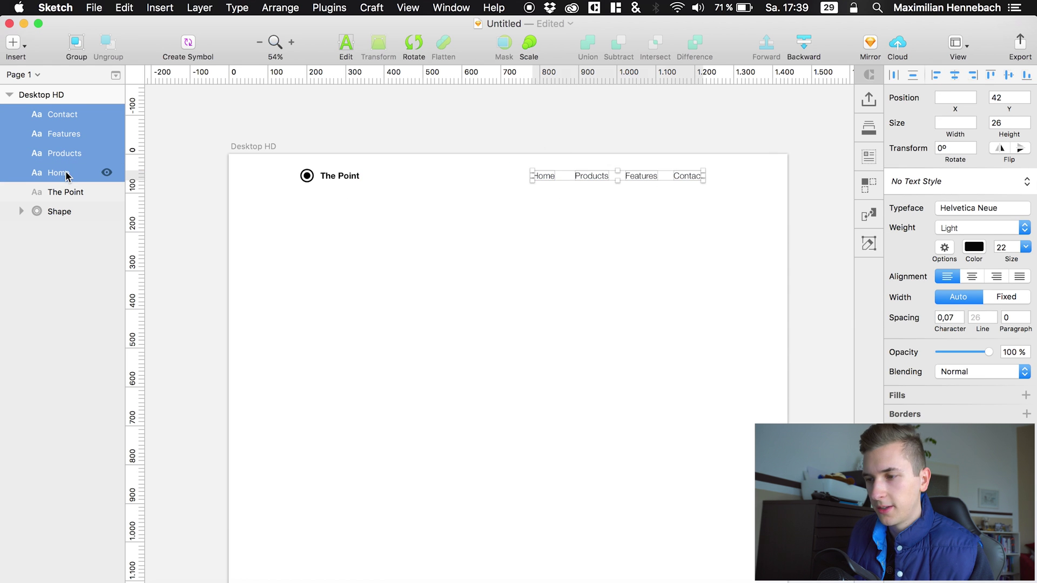
key(shift+Right)
key(shift+Right)
key(shift+Right)
key(shift+Right)
key(shift+Right)
key(shift+Right)
key(shift+Right)
key(shift+Right)
key(shift+Right)
key(shift+Right)
key(shift+Right)
key(shift+Right)
key(shift+Right)
key(shift+Right)
key(shift+Right)
key(shift+Right)
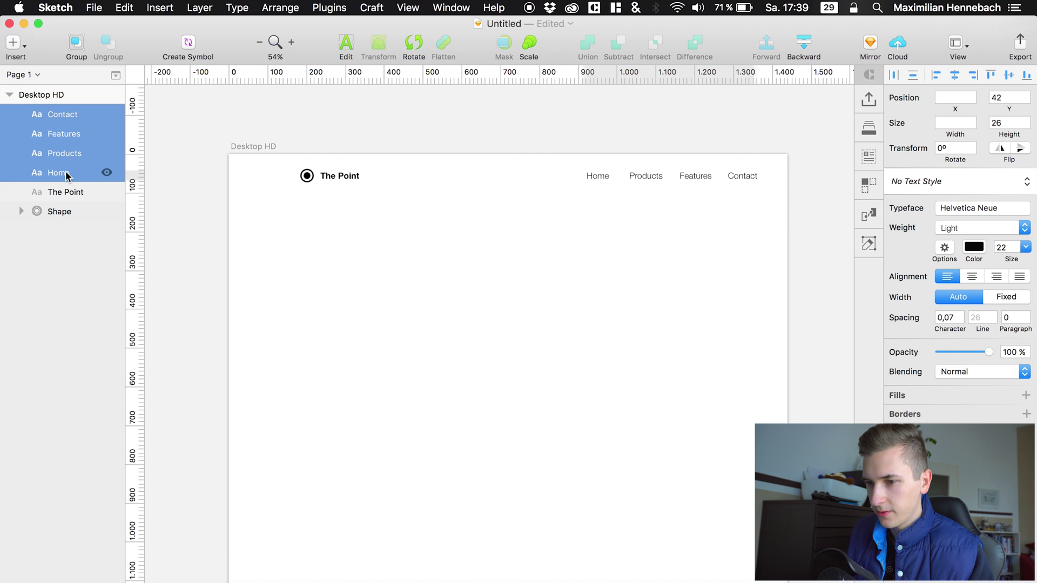
key(shift+Left)
key(shift+Left)
key(shift+Left)
key(shift+Left)
key(shift+Left)
key(shift+Left)
key(shift+Left)
key(shift+Left)
key(shift+Left)
key(shift+Left)
key(shift+Left)
key(shift+Left)
key(shift+Left)
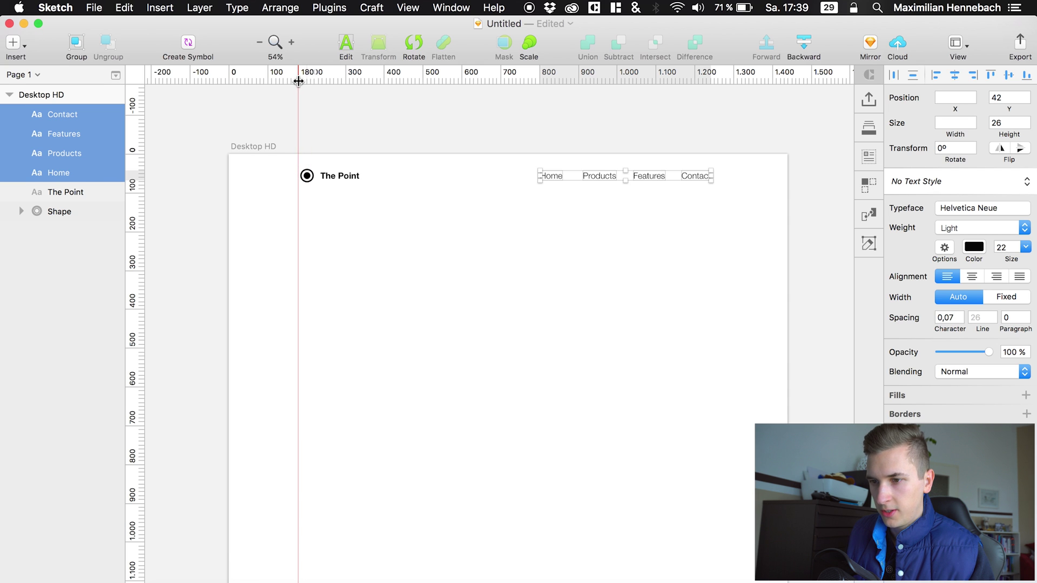
Step: Add vertical guides at 180 and 1260 (1440−180) and nudge the nav links onto the 1260 guide
click(298, 81)
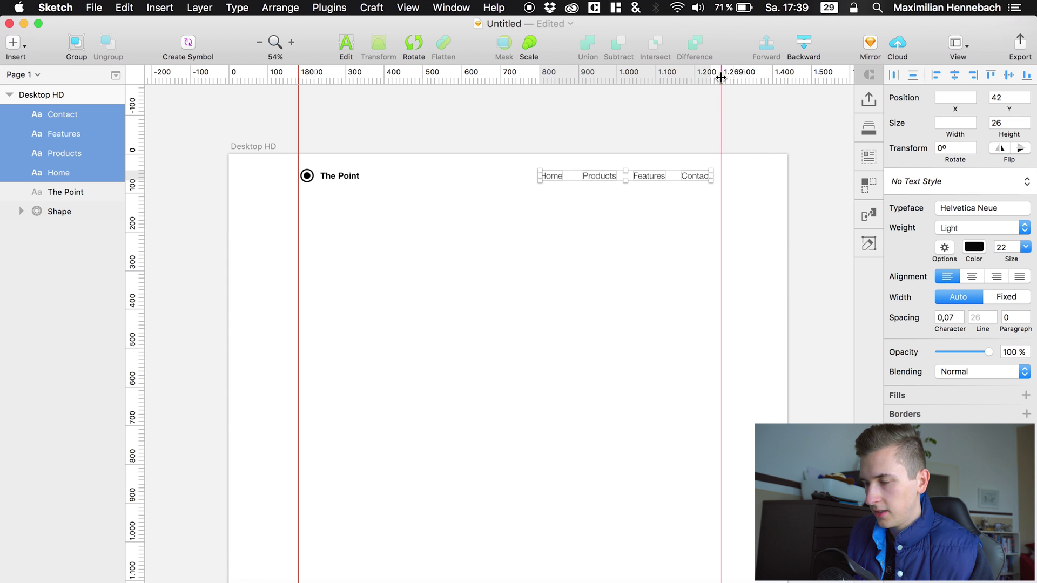
scroll(810, 216, left, 5)
scroll(953, 312, down, 5)
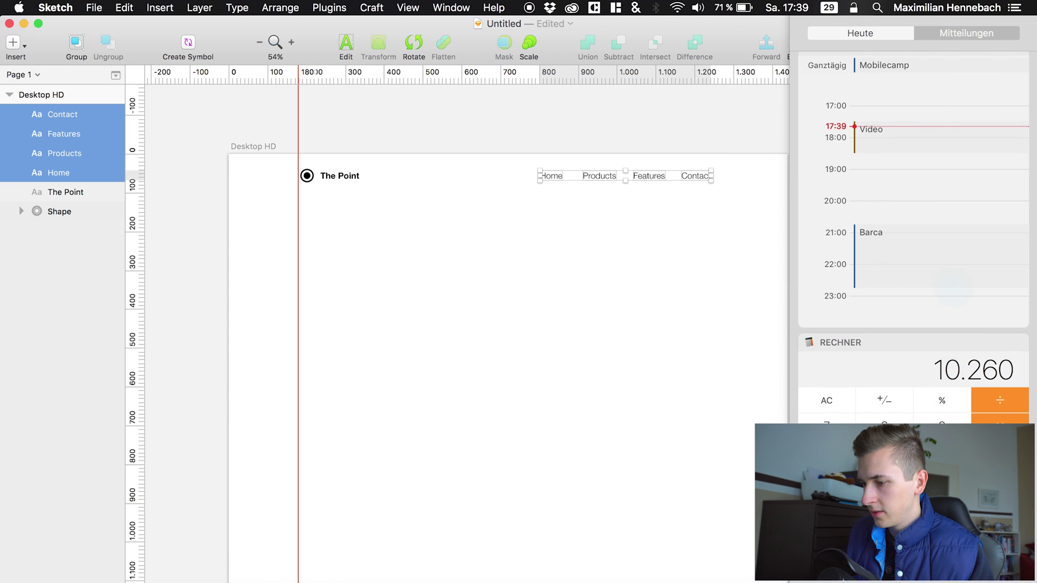
click(813, 405)
text(1)
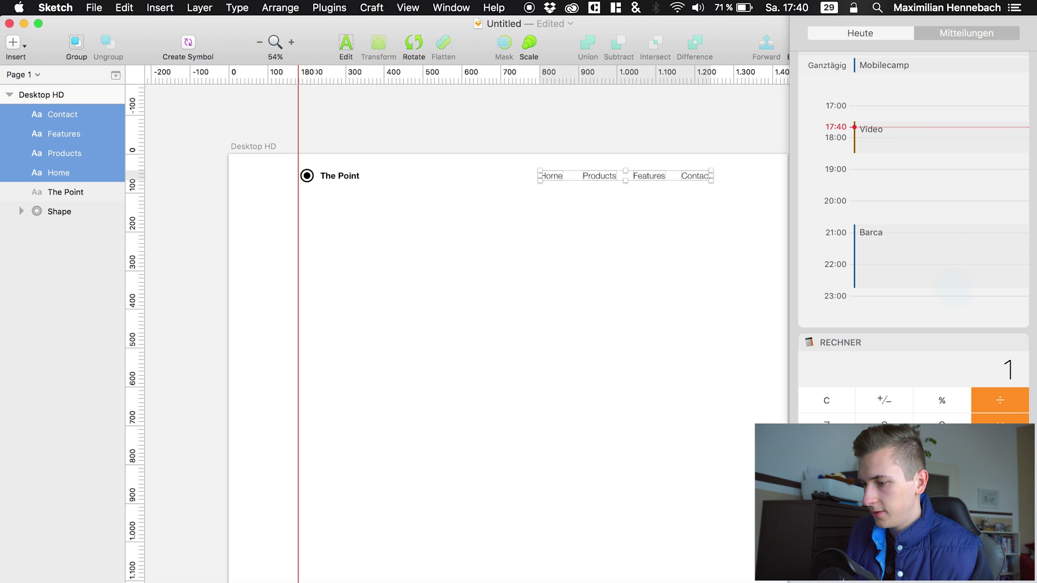
text(440)
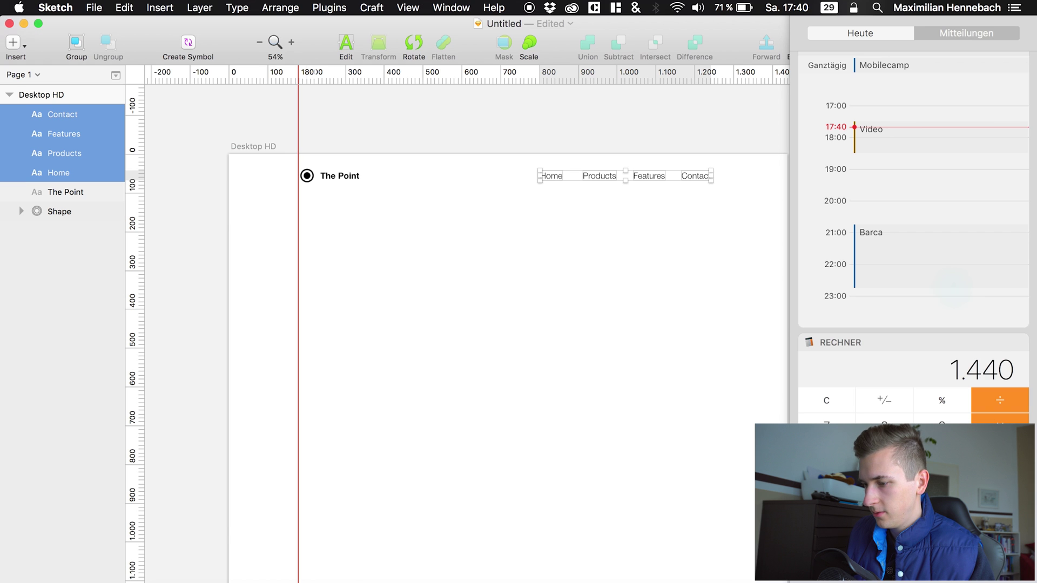
text(-180)
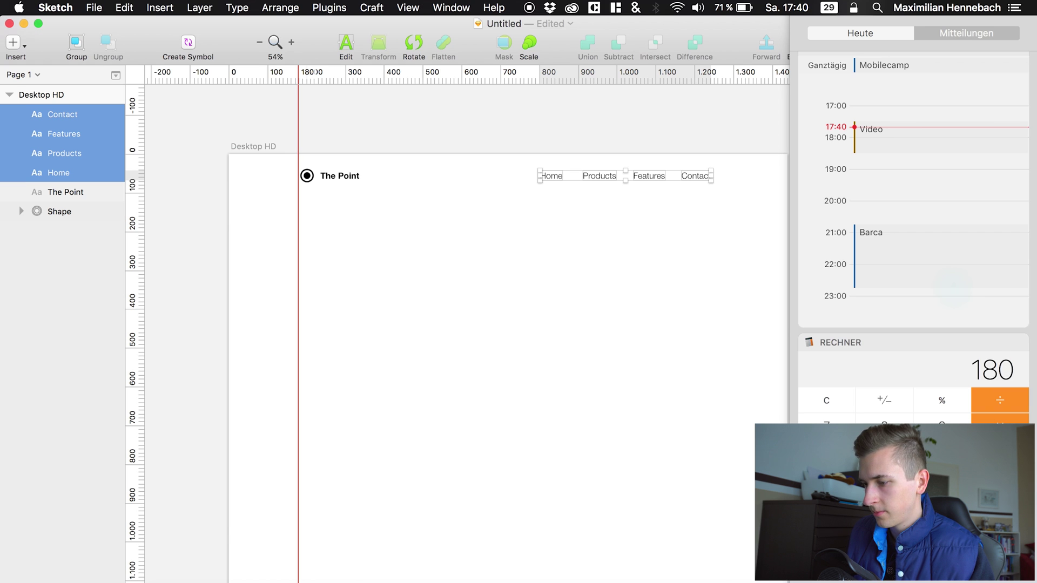
key(Return)
key(Escape)
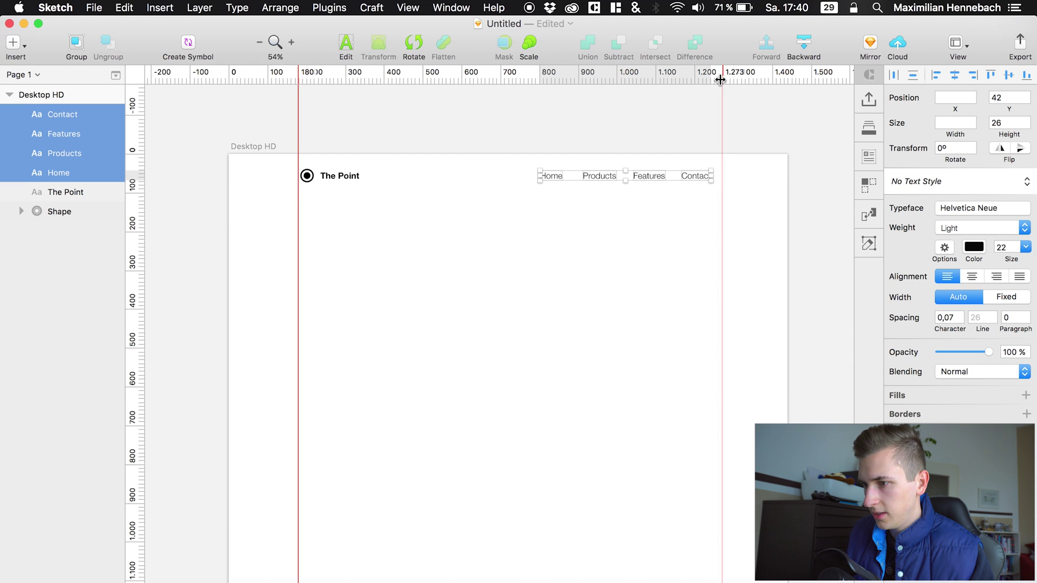
click(717, 80)
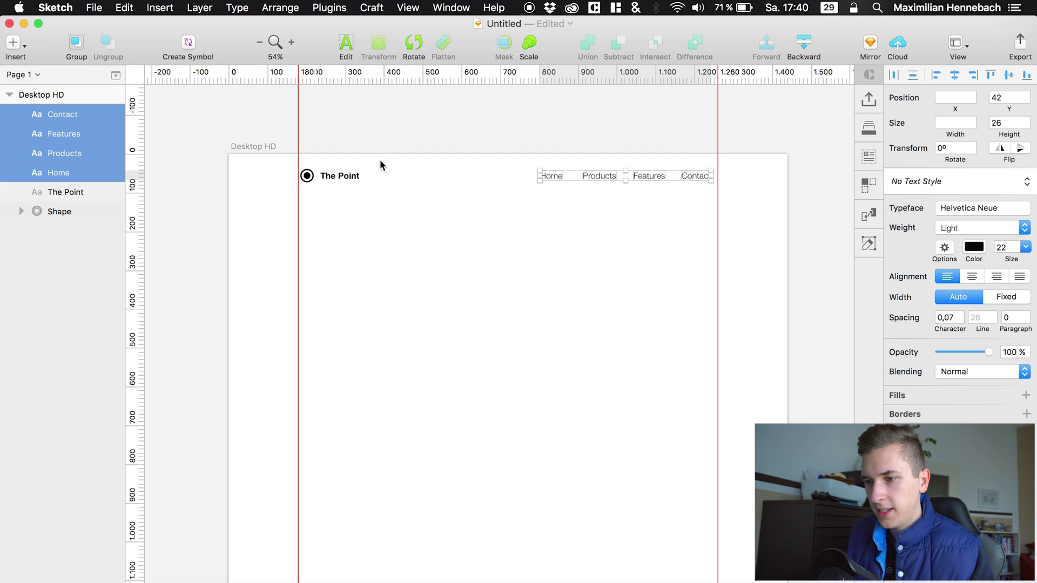
key(shift+Right)
key(shift+Right)
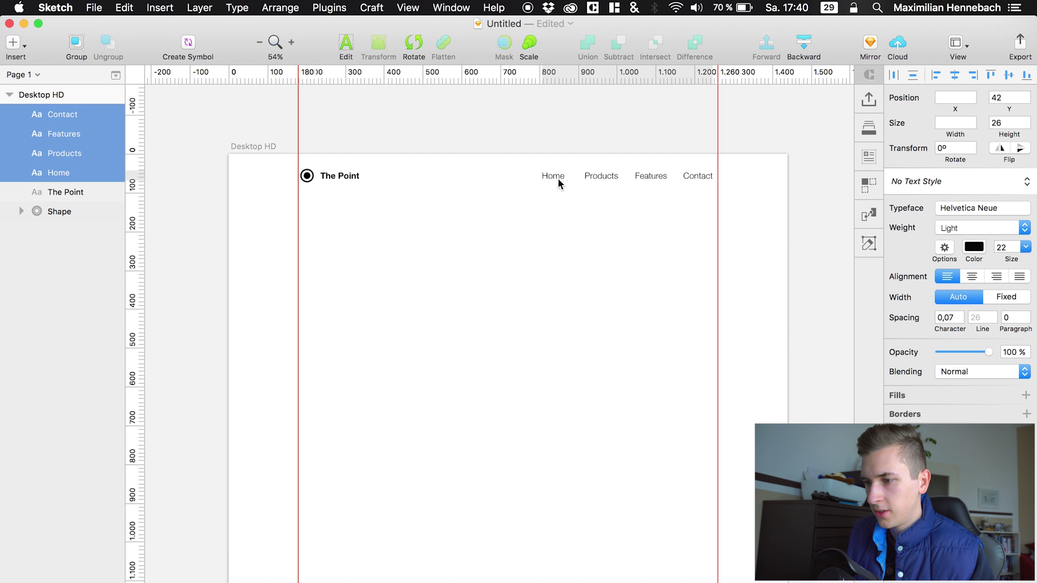
Step: Nudge the circle logo and The Point title left onto the 180 guide
click(312, 180)
shift+click(335, 178)
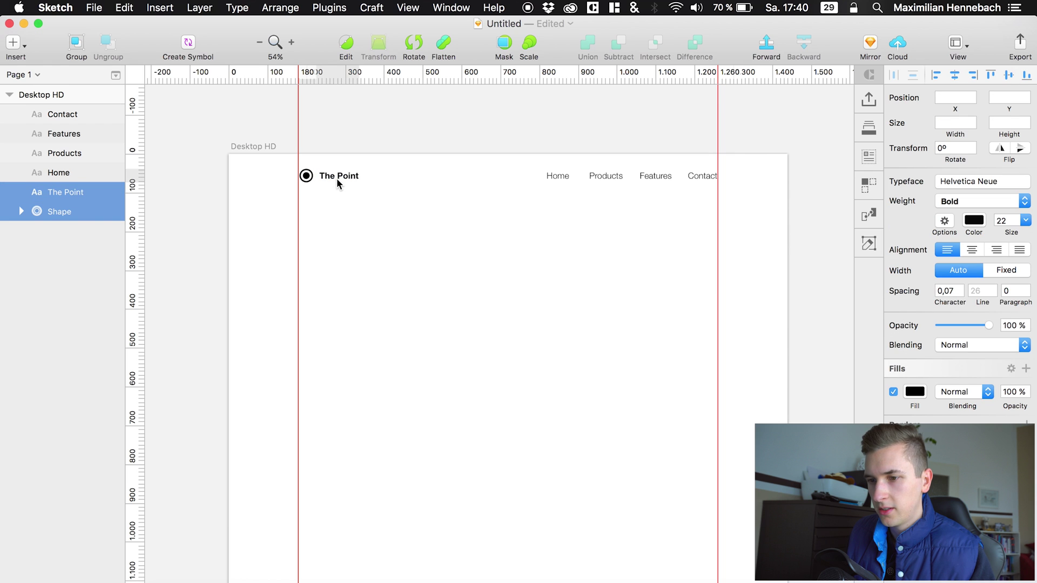
key(Left)
key(Left)
click(414, 270)
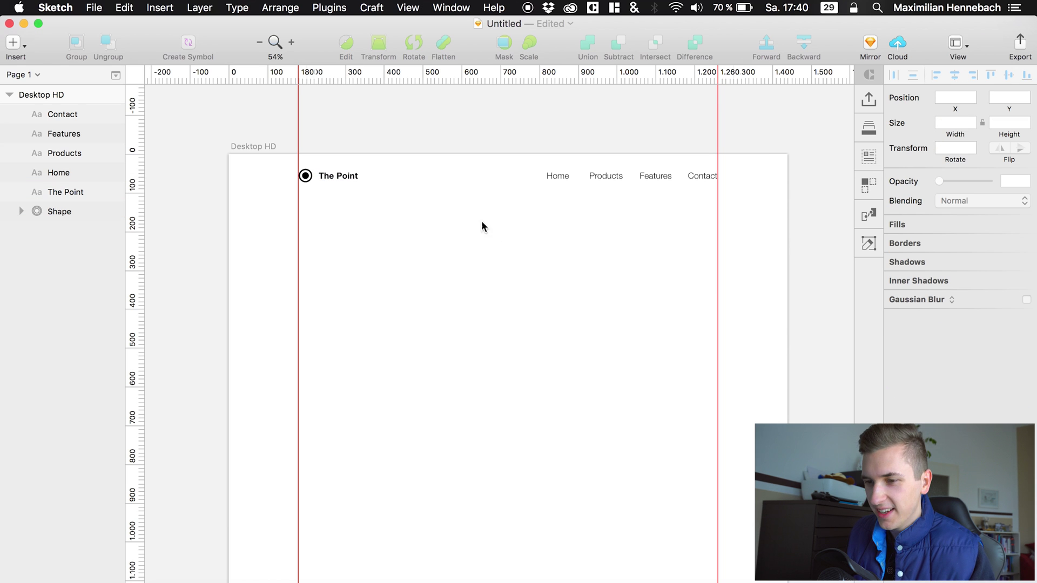
Step: Group all six header layers and name the group 'top'
click(44, 211)
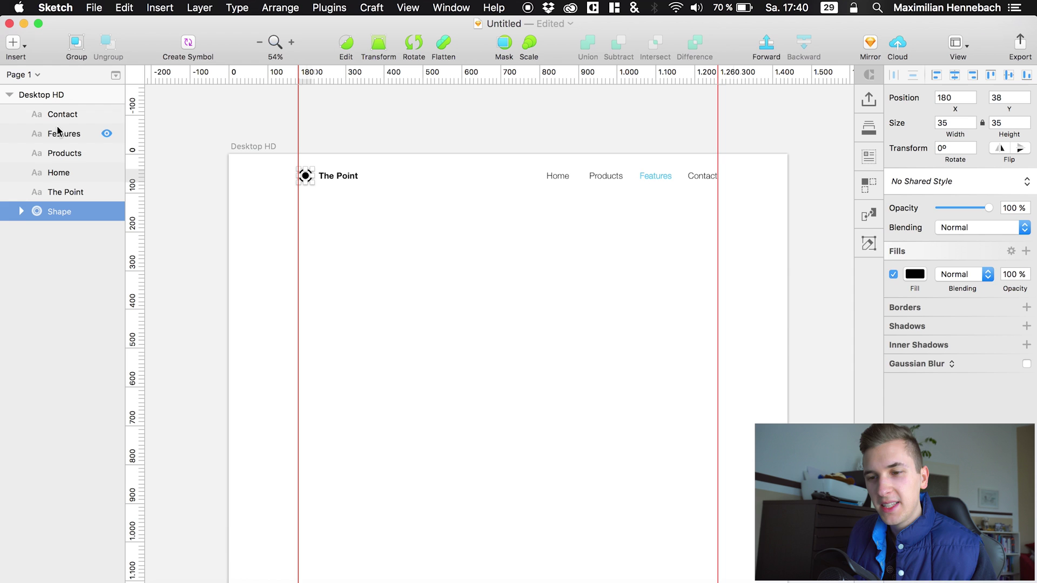
shift+click(60, 114)
key(super+g)
double_click(60, 118)
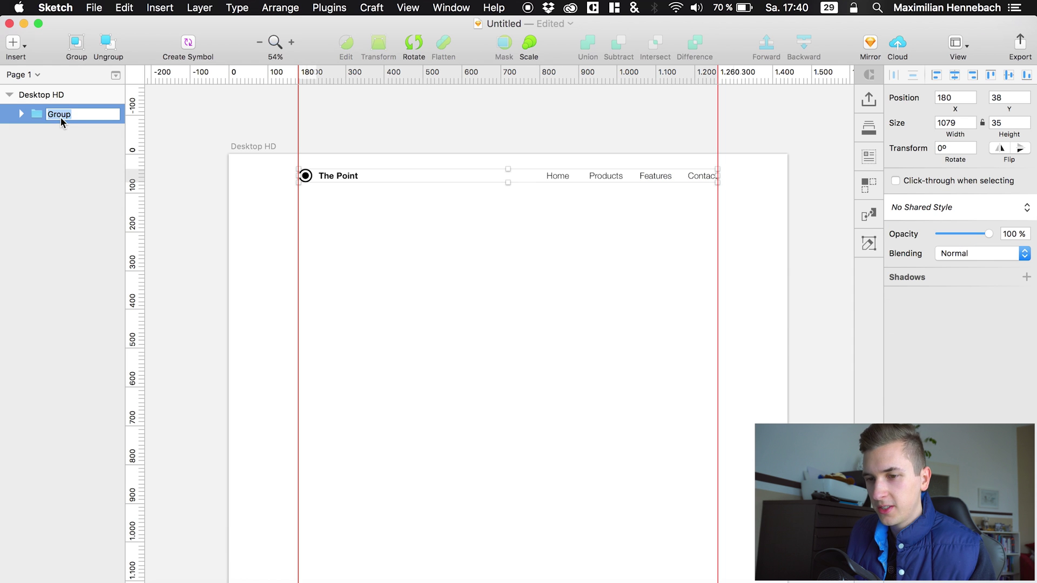
key(BackSpace)
text(top)
key(Return)
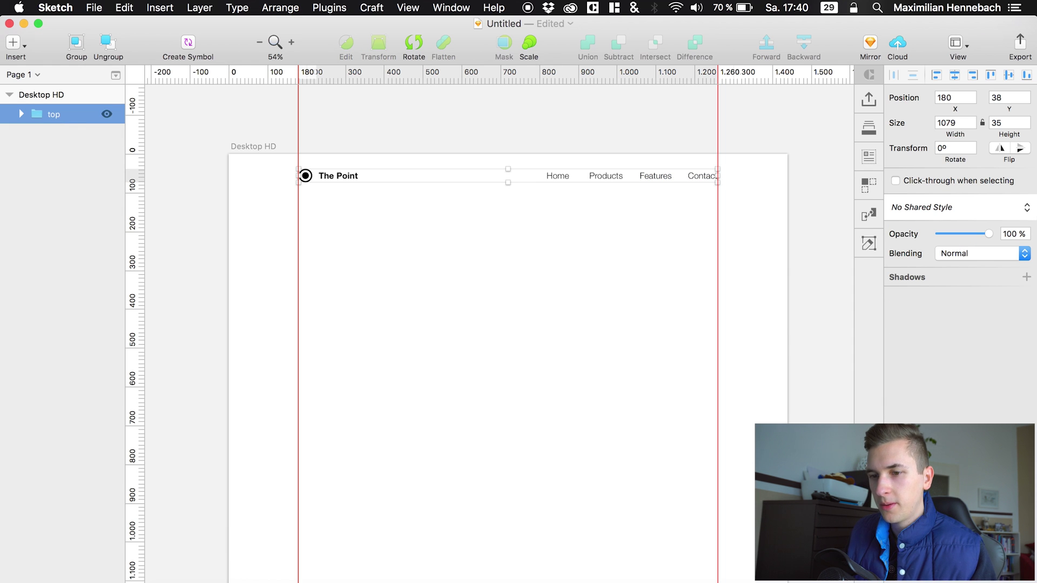
click(805, 572)
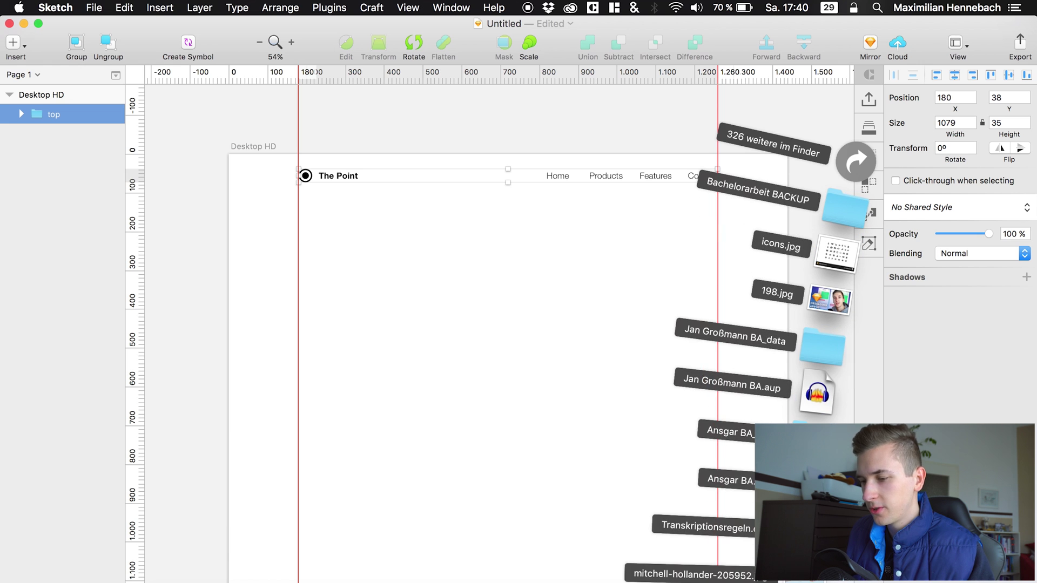
Step: Place the watch photo 1440 px wide at the artboard's top-left, layered beneath the 'top' group
drag(810, 580, 556, 279)
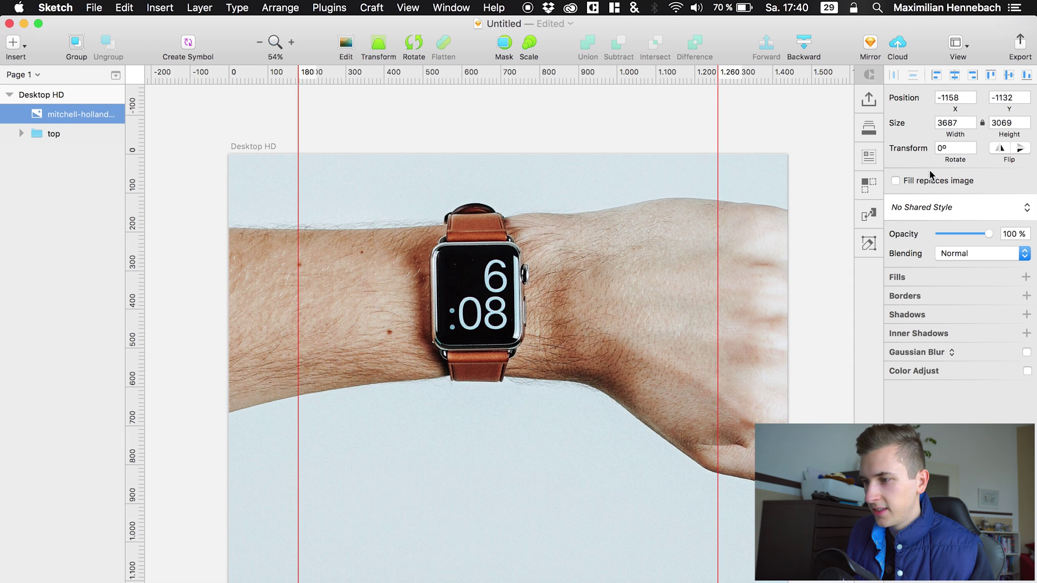
drag(942, 135, 832, 110)
click(954, 123)
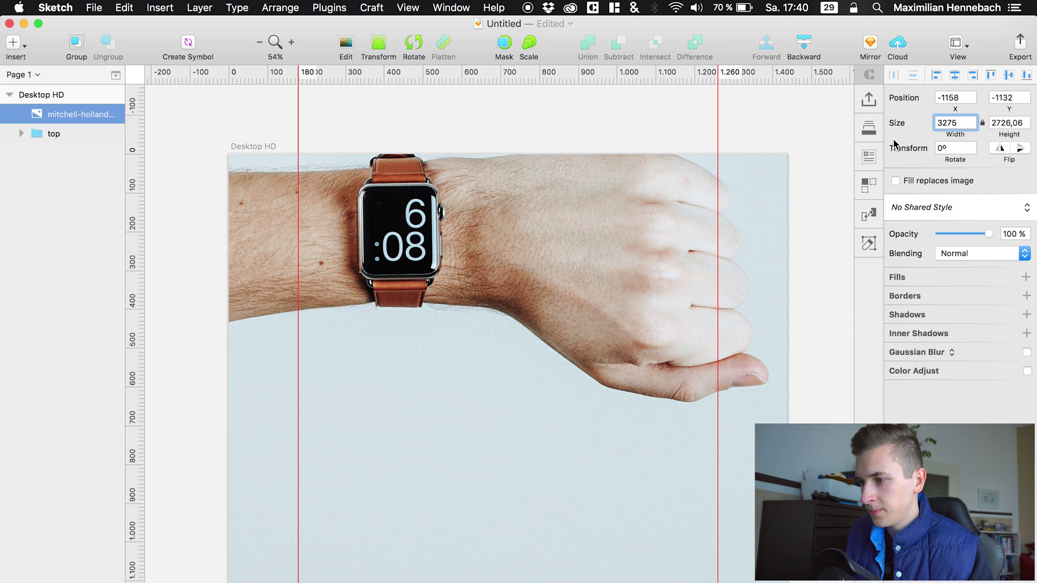
key(super+a)
text(1440)
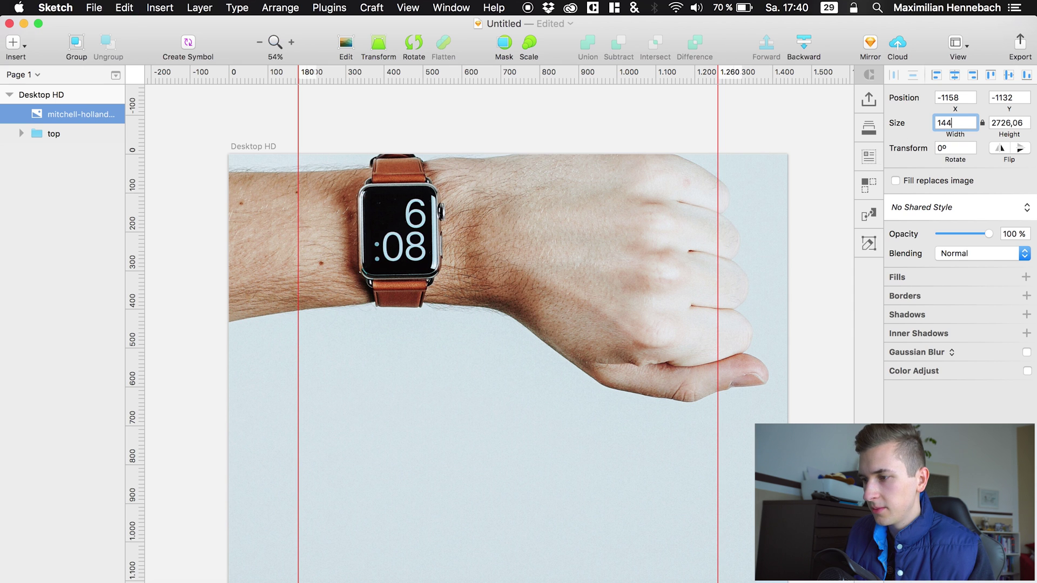
key(Return)
click(937, 78)
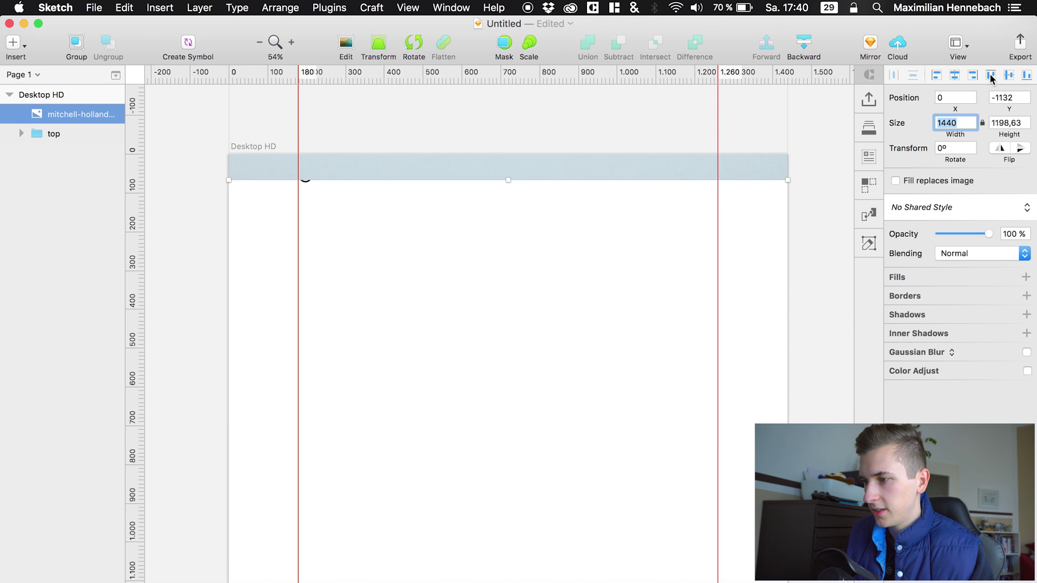
click(990, 76)
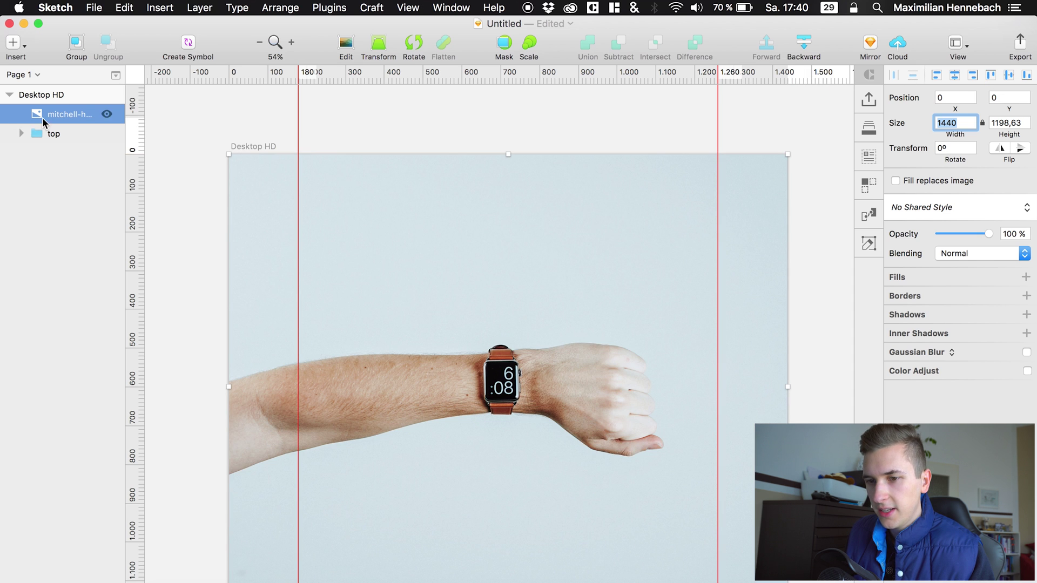
mouse_move(44, 117)
mouse_down()
mouse_move(27, 138)
mouse_move(47, 136)
mouse_up()
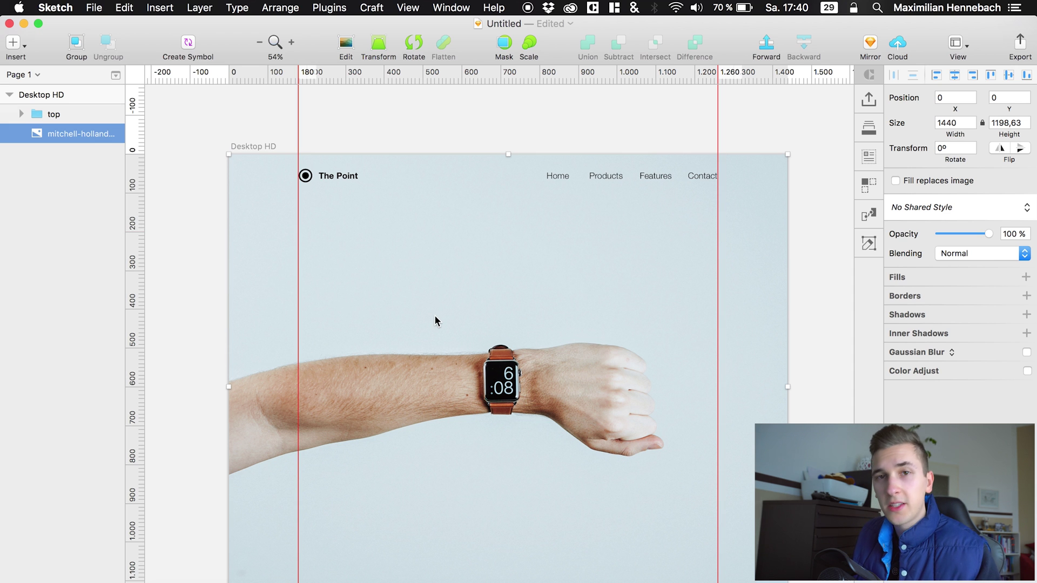
Step: Enlarge the watch photo to about 1474 × 1227 and settle it at Y −220
key(shift+Up)
key(shift+Up)
key(shift+Up)
key(shift+Up)
key(shift+Up)
key(shift+Up)
key(shift+Up)
key(shift+Up)
key(shift+Up)
key(shift+Up)
key(shift+Up)
key(shift+Up)
key(shift+Up)
key(shift+Up)
key(shift+Up)
key(shift+Up)
key(shift+Up)
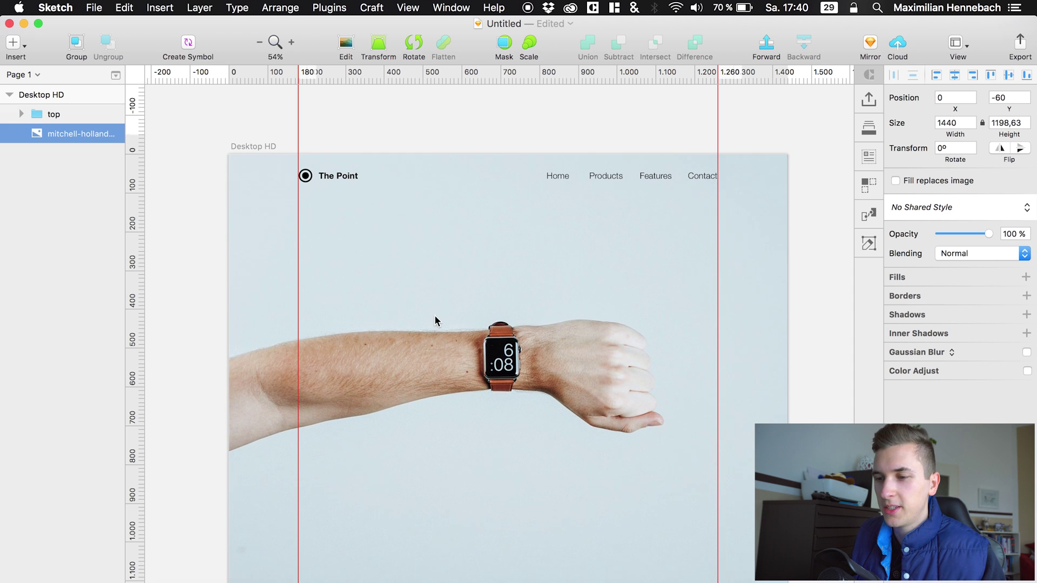
key(shift+Up)
key(shift+Up)
key(shift+Up)
key(shift+Up)
key(shift+Up)
key(shift+Up)
key(shift+Up)
key(shift+Up)
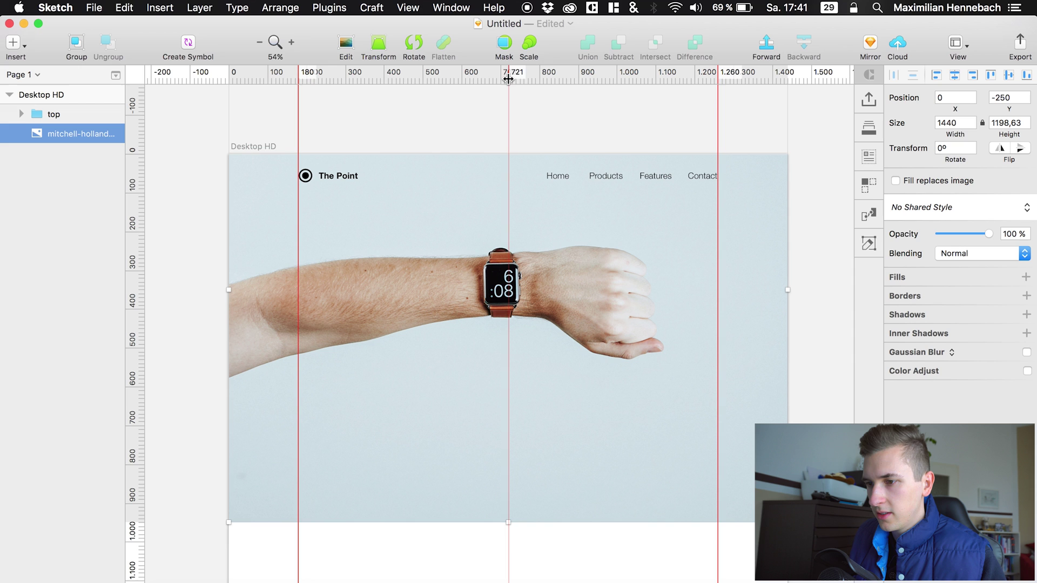
drag(508, 79, 508, 79)
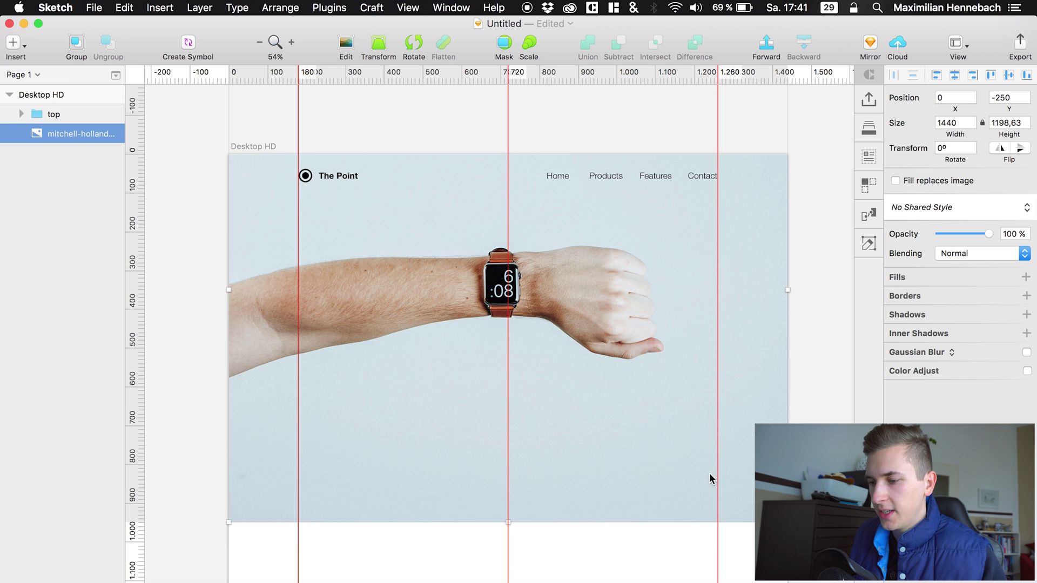
key(super+Down)
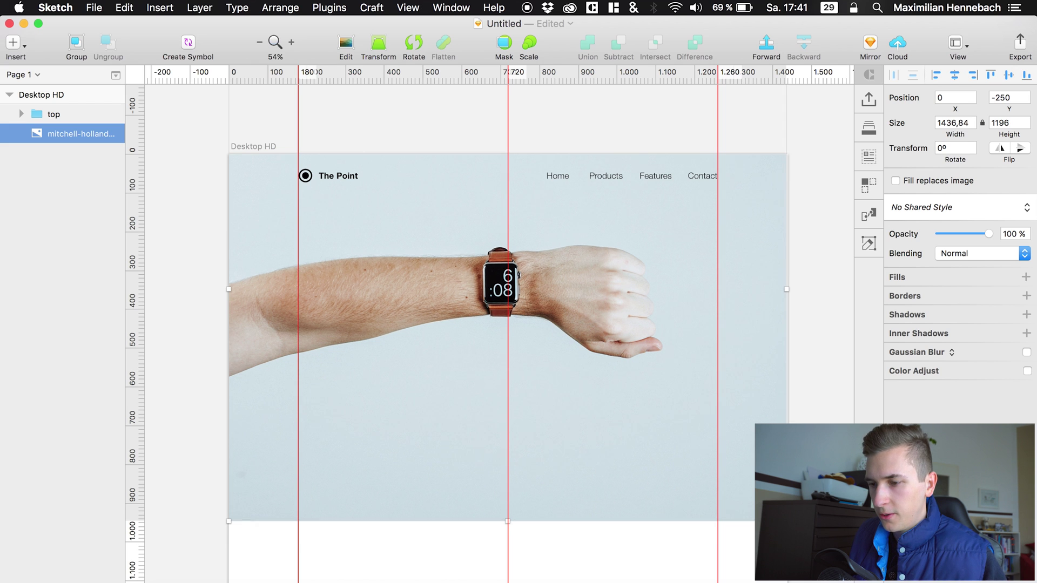
key(super+Down)
key(super+Down)
key(super+Down)
key(super+Down)
key(super+Down)
key(super+Down)
key(super+Down)
key(super+Down)
key(super+Down)
key(super+Down)
key(super+Down)
key(super+Down)
key(super+Down)
key(super+Down)
key(super+Down)
key(super+Down)
key(super+Down)
key(super+Down)
key(super+Down)
key(super+Down)
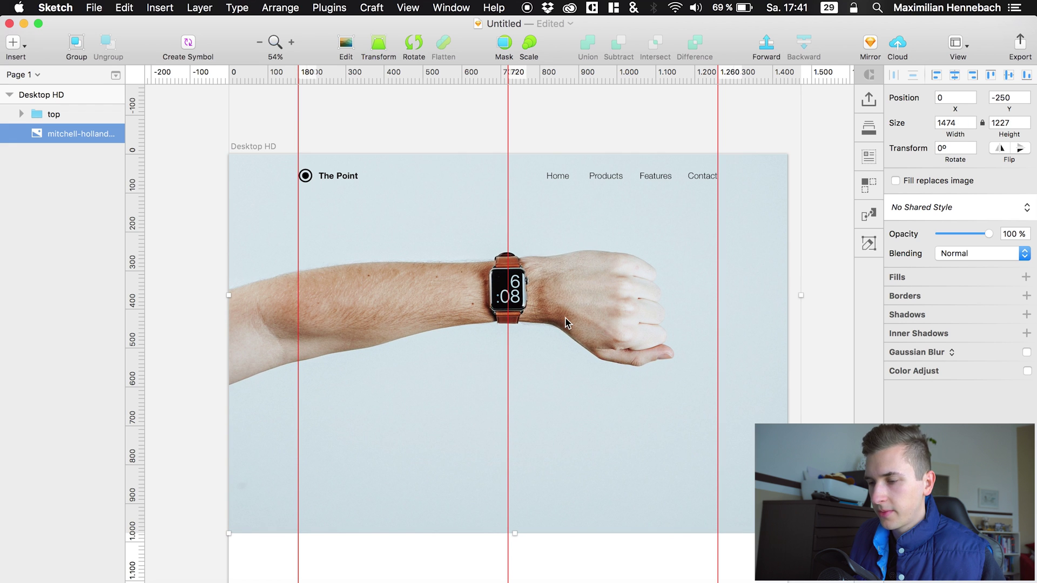
scroll(383, 208, down, 5)
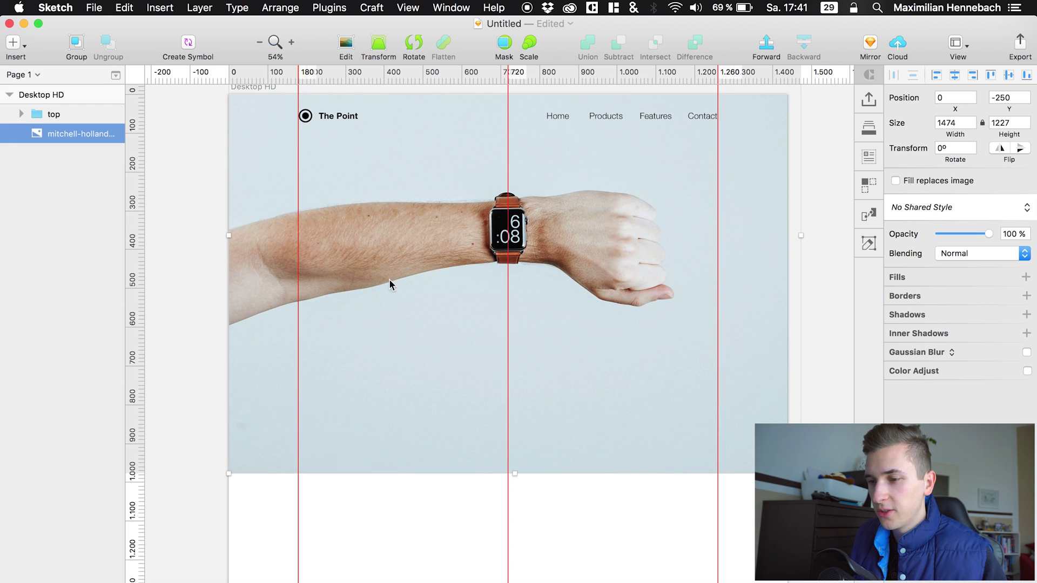
scroll(237, 213, up, 1)
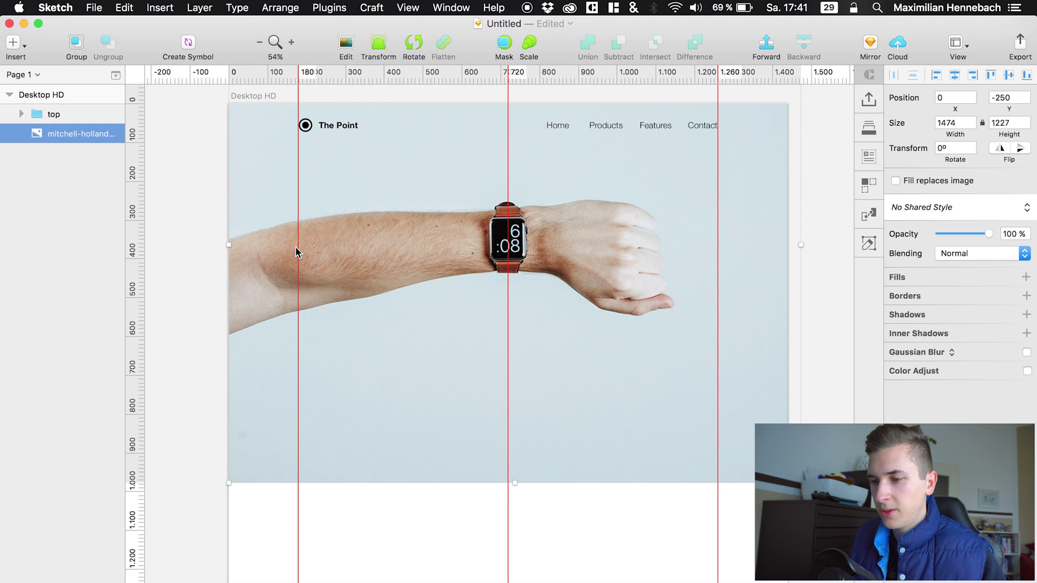
key(shift+Down)
key(shift+Down)
key(shift+Down)
scroll(295, 252, down, 7)
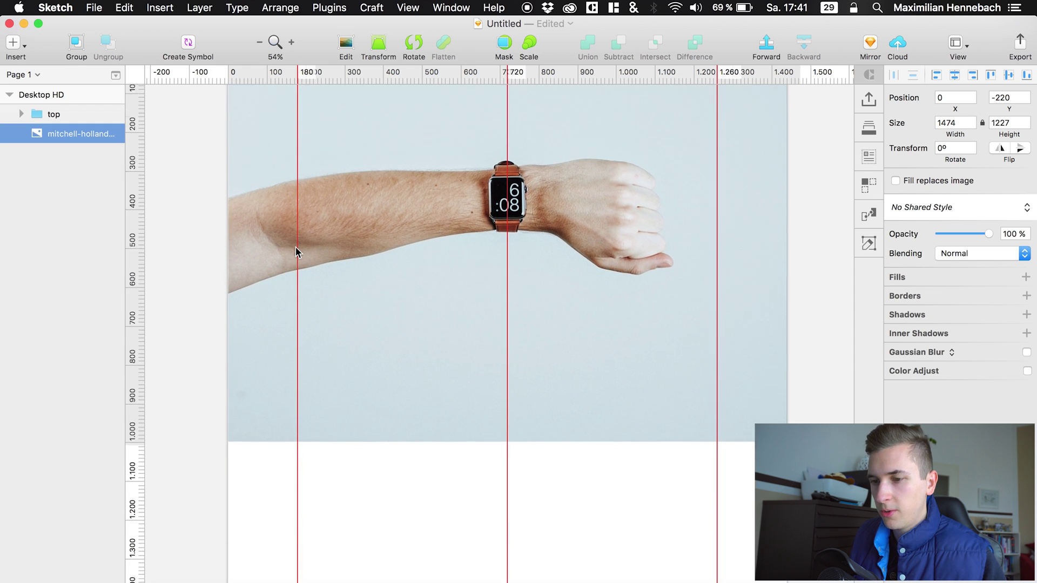
scroll(247, 344, down, 5)
Step: Draw a borderless white rectangle across the lower artboard area
click(393, 387)
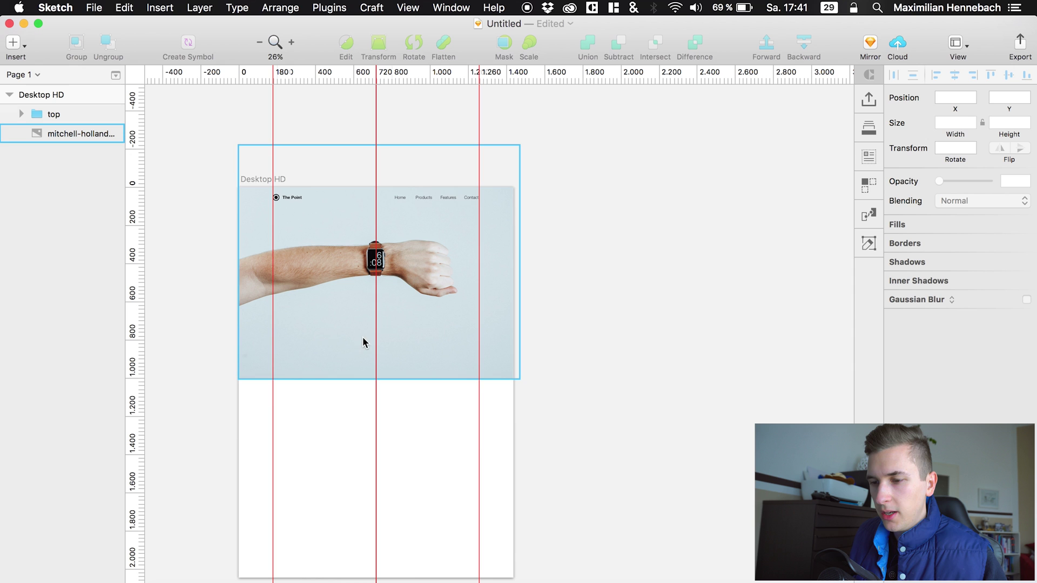
click(53, 115)
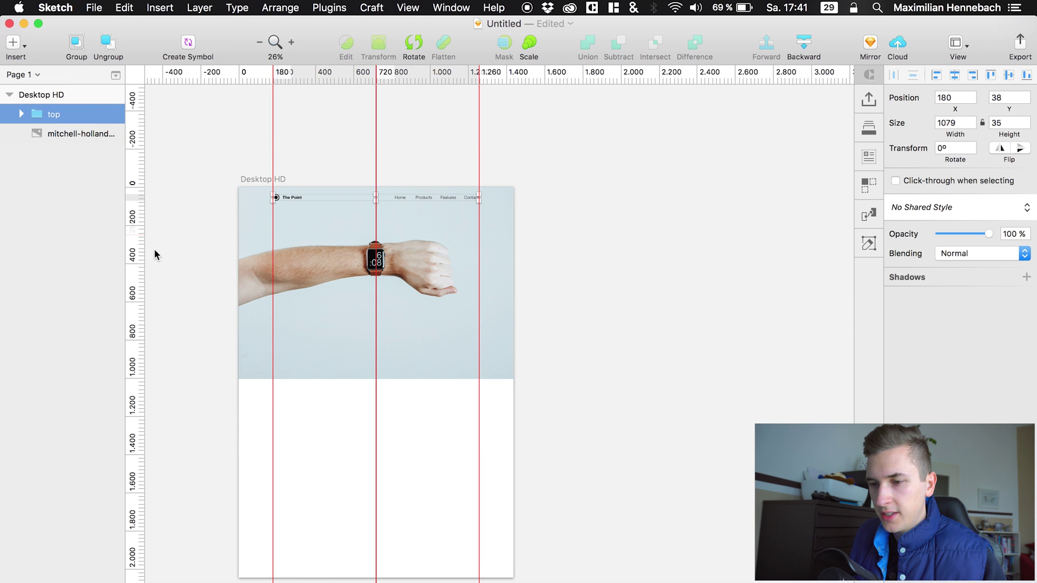
click(277, 407)
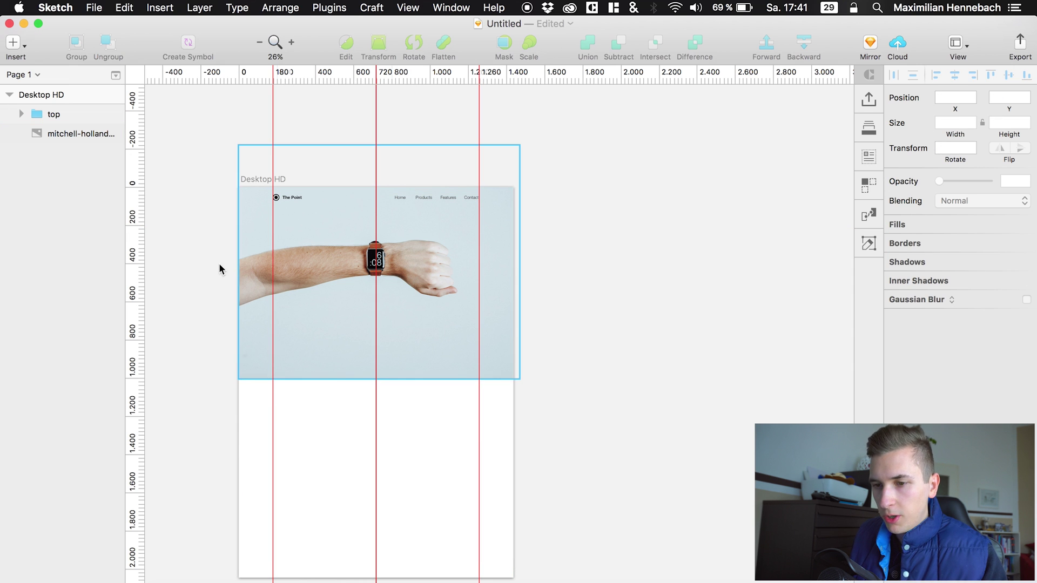
key(r)
drag(229, 437, 538, 320)
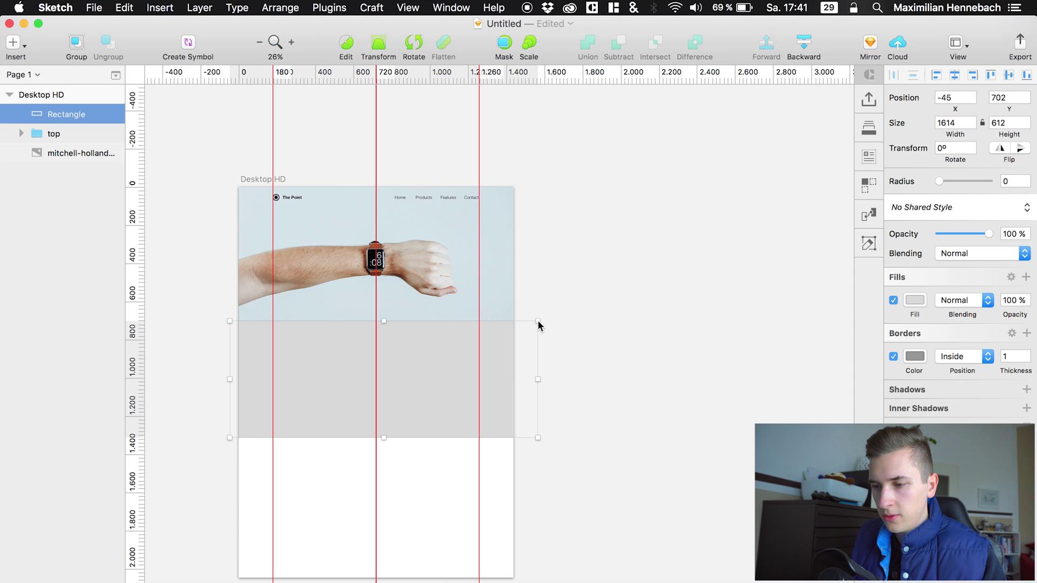
click(893, 357)
click(915, 300)
drag(914, 352, 793, 281)
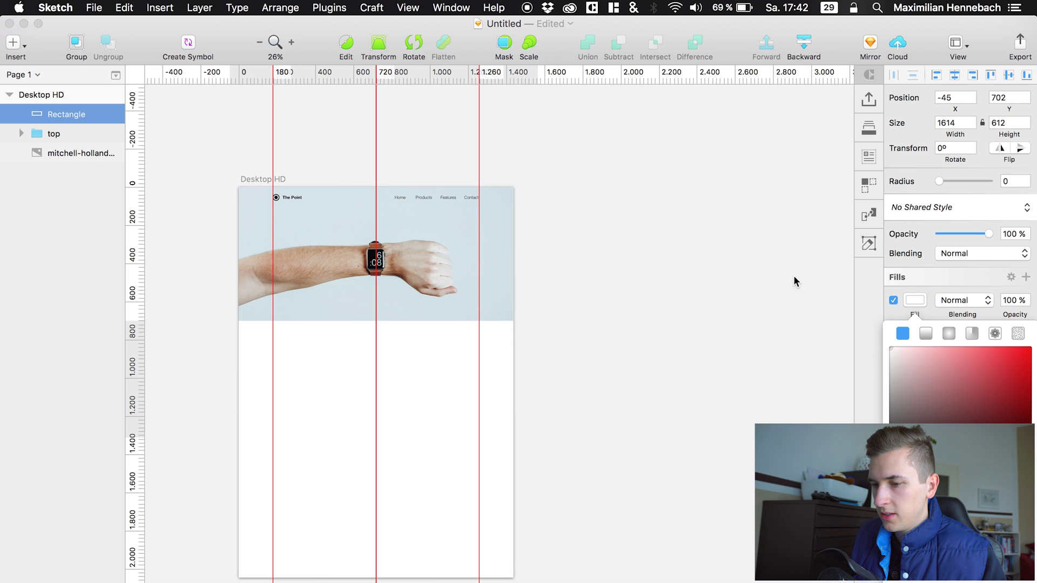
click(621, 331)
scroll(620, 333, up, 5)
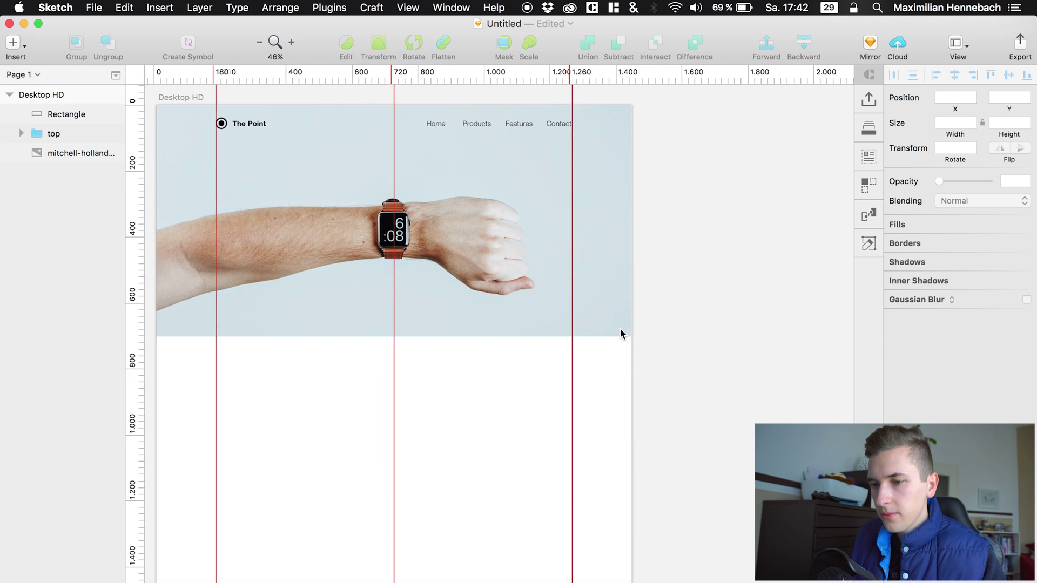
scroll(619, 328, up, 4)
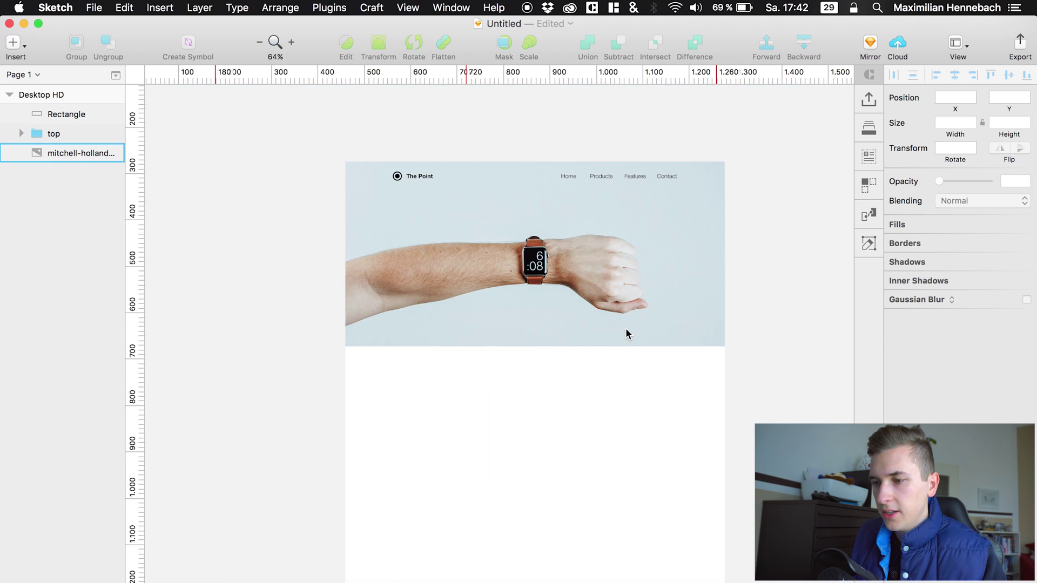
Step: Move the rectangle below the watch photo, resize it to 1614 × 826, and make it a mask
click(60, 153)
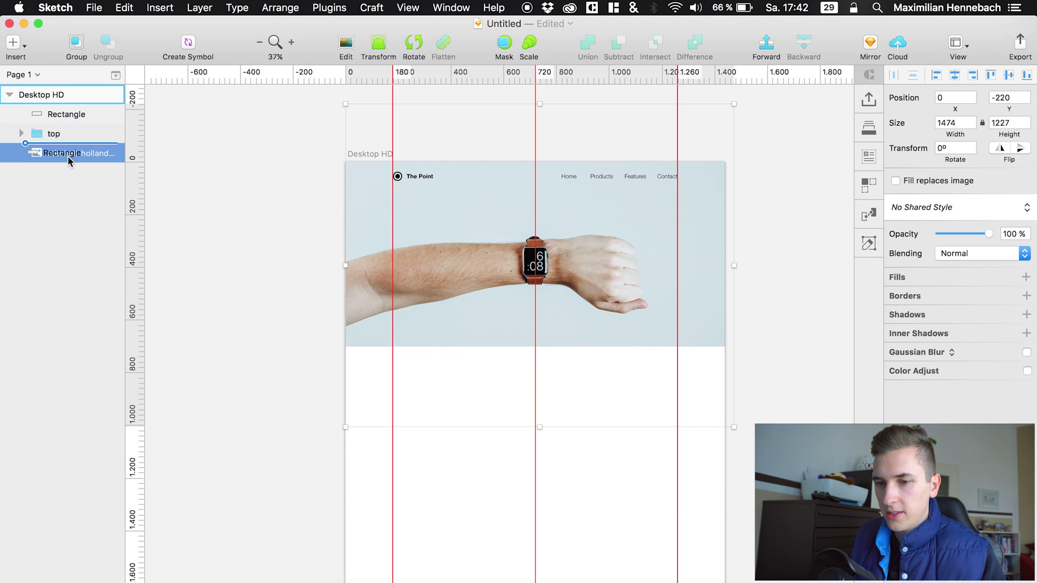
click(67, 113)
drag(66, 114, 67, 163)
click(537, 357)
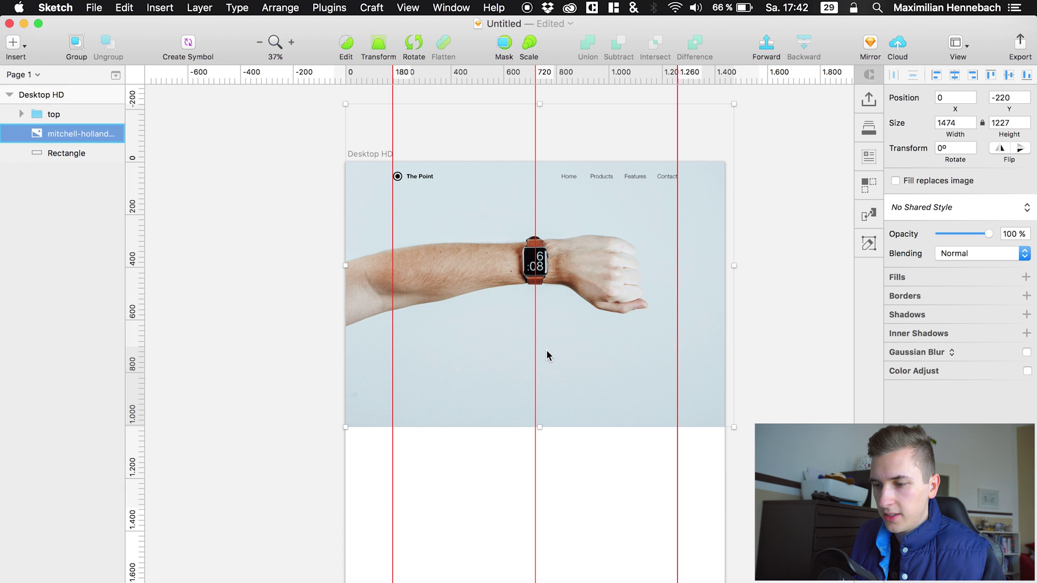
click(76, 154)
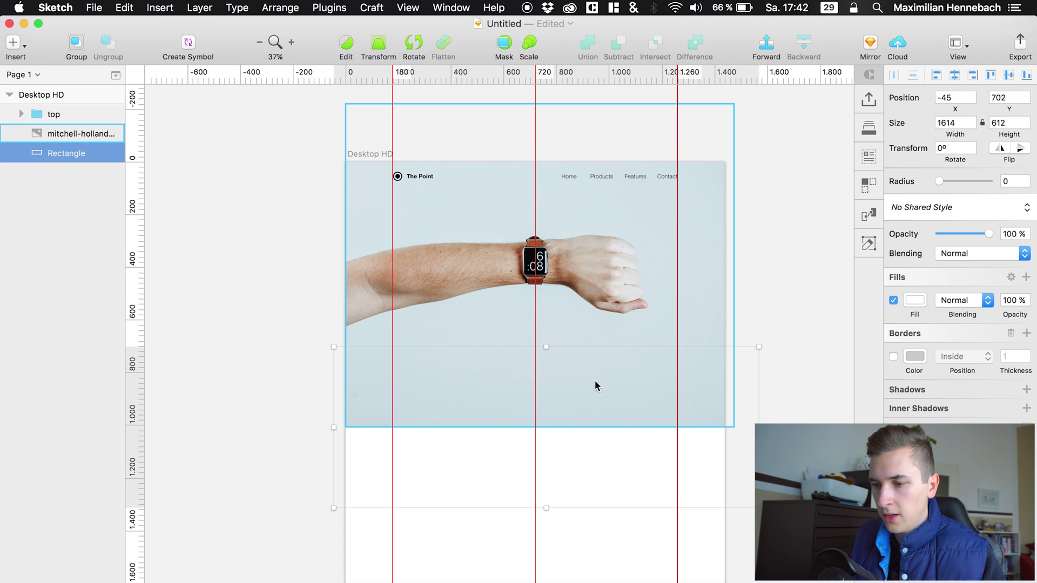
drag(542, 347, 528, 152)
drag(547, 509, 547, 370)
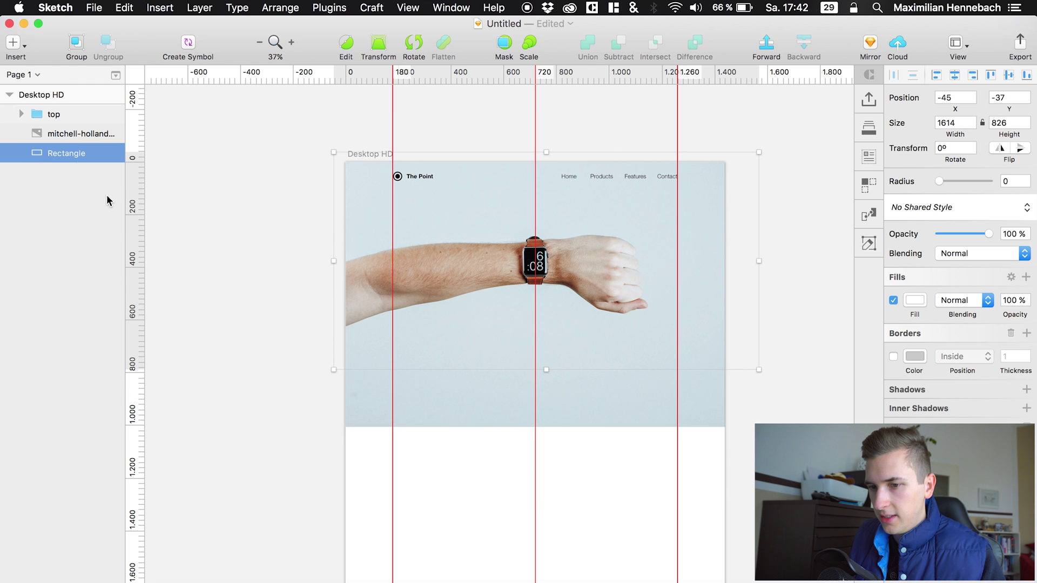
right_click(64, 153)
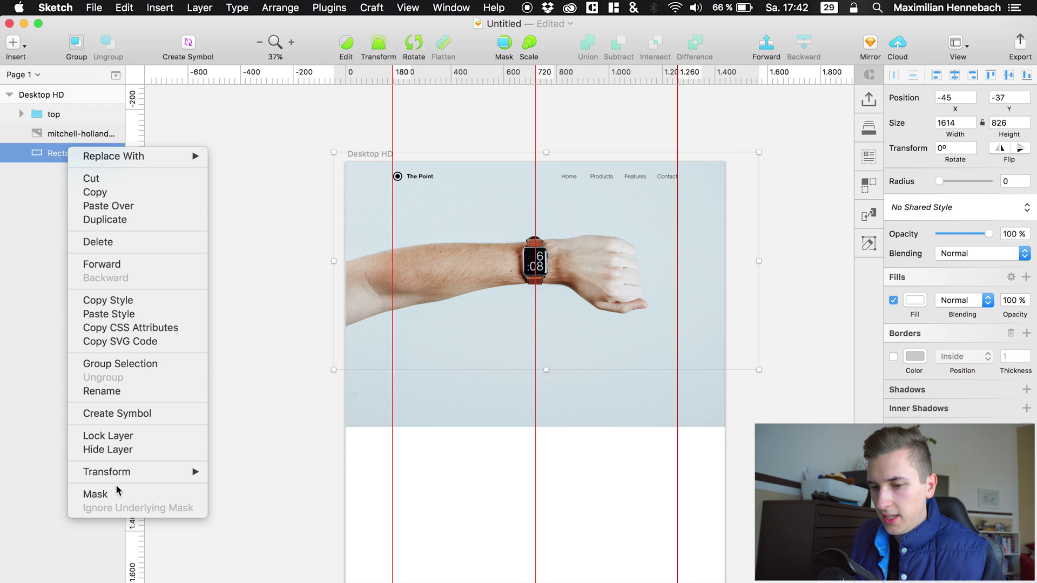
click(113, 494)
click(367, 480)
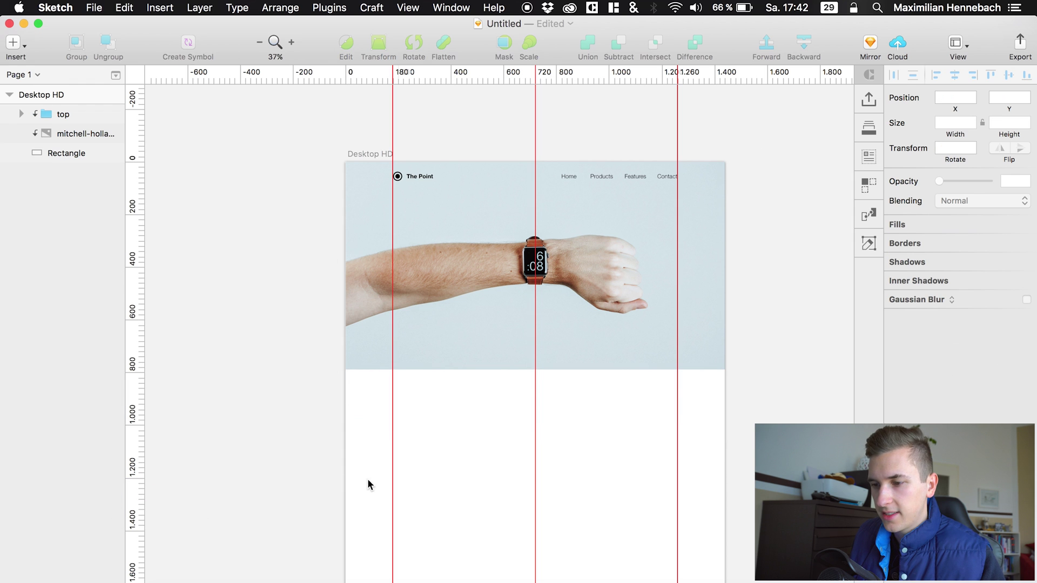
Step: Enter Presentation Mode with Cmd+. to hide the interface
scroll(520, 381, up, 3)
scroll(520, 380, down, 2)
right_click(520, 380)
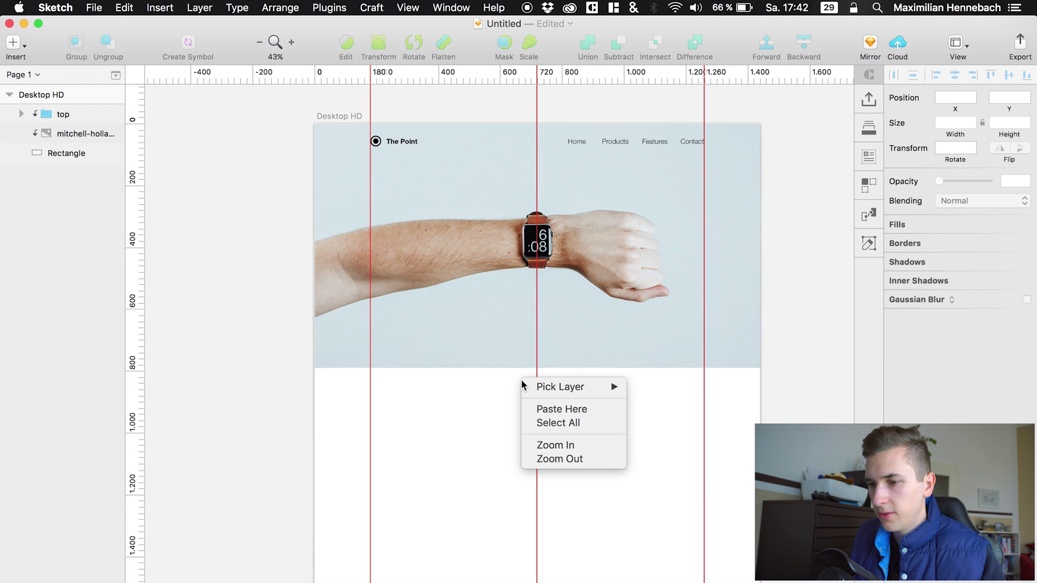
click(462, 406)
scroll(461, 406, up, 2)
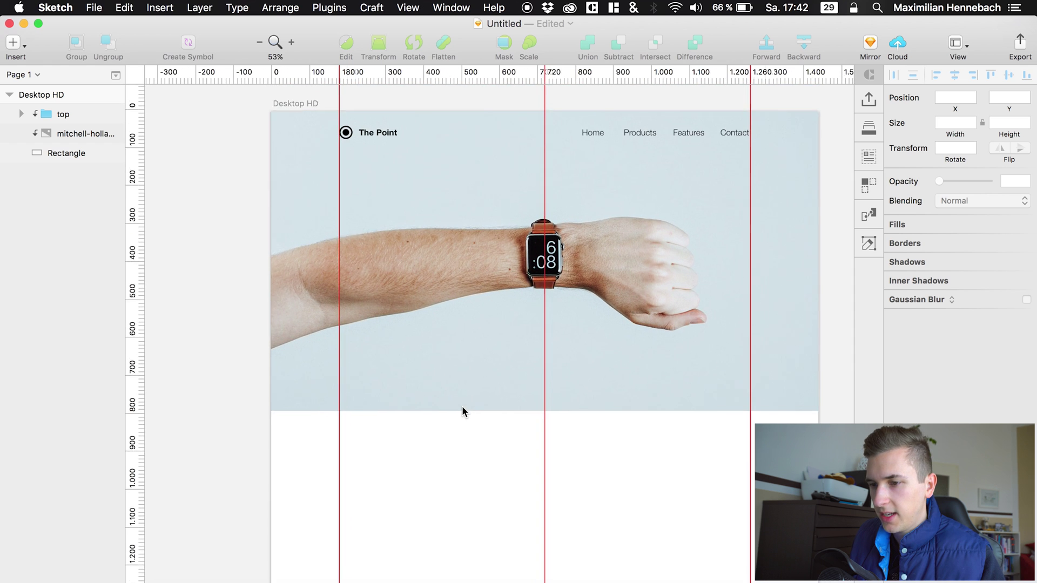
scroll(462, 407, right, 2)
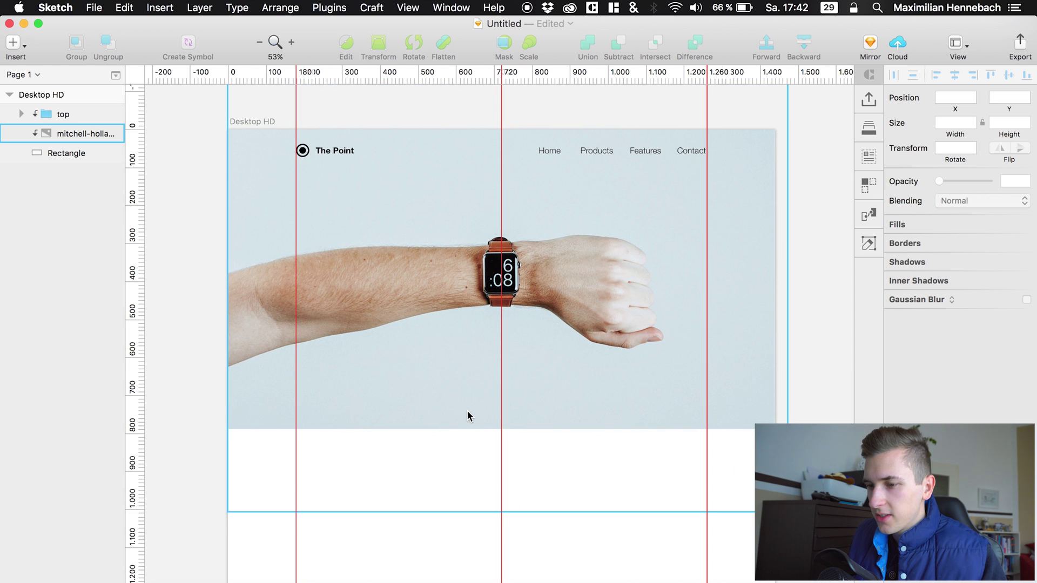
scroll(466, 410, up, 1)
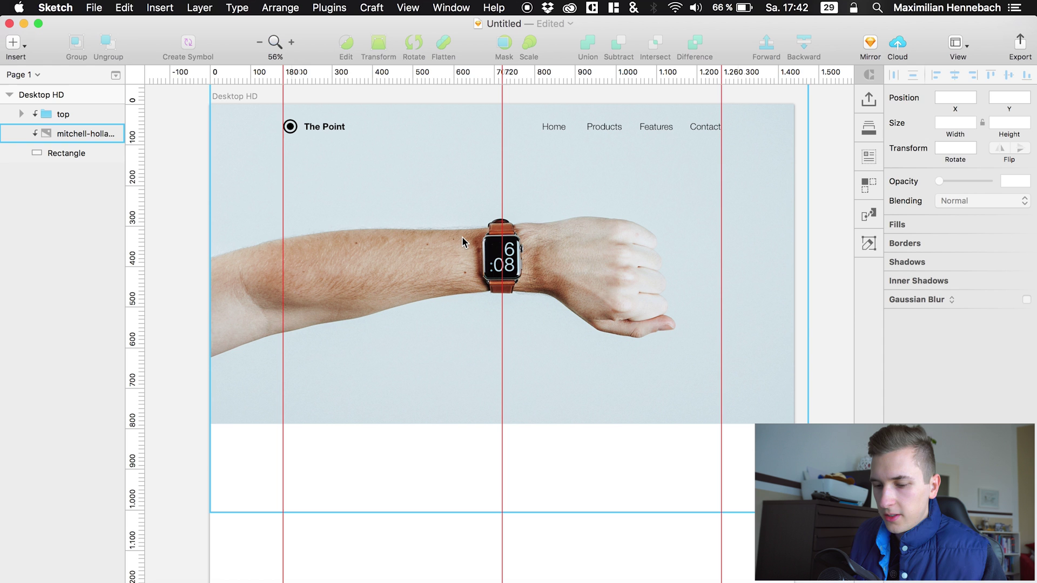
key(super+period)
Step: Zoom and pan the full-screen preview to inspect the logo, nav links and cropped hero photo
scroll(567, 320, up, 3)
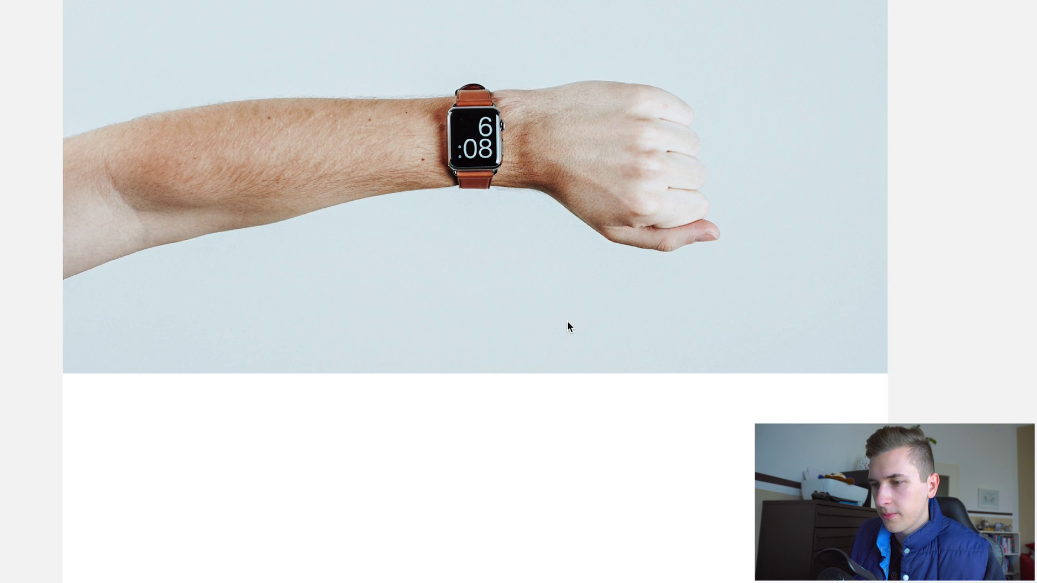
scroll(567, 321, up, 5)
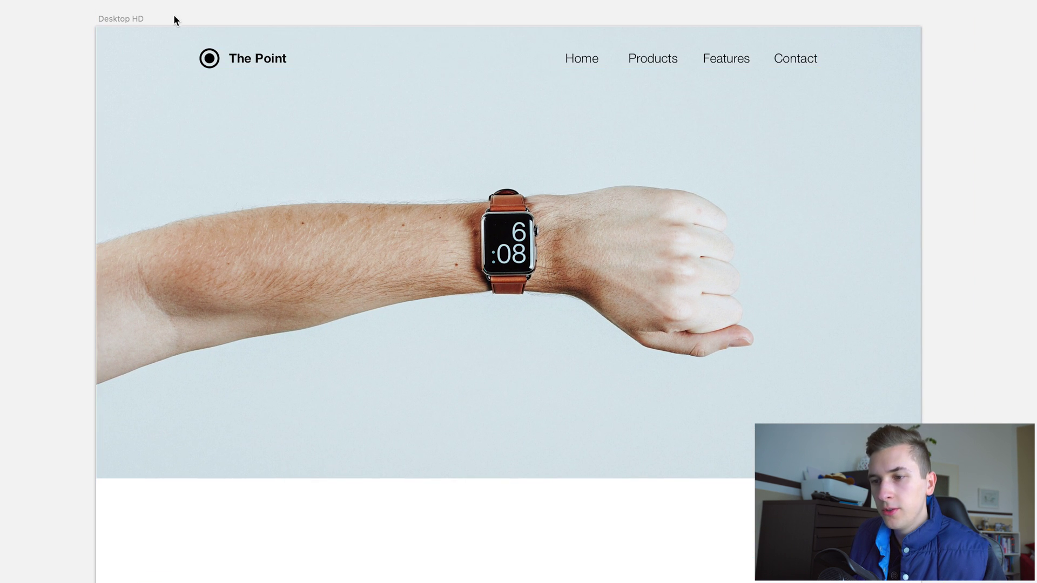
scroll(339, 7, up, 2)
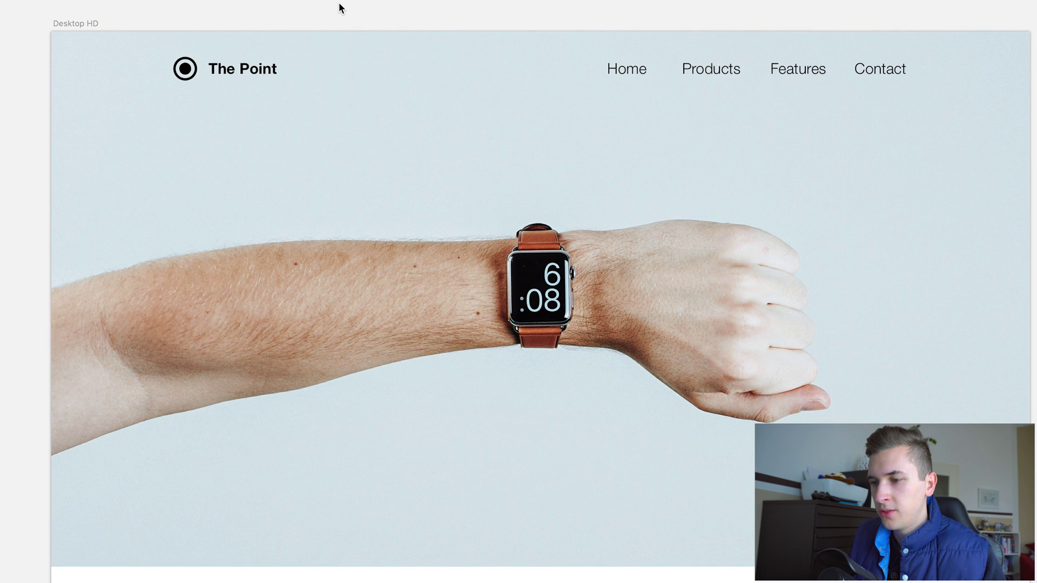
scroll(339, 7, right, 2)
mouse_move(384, 6)
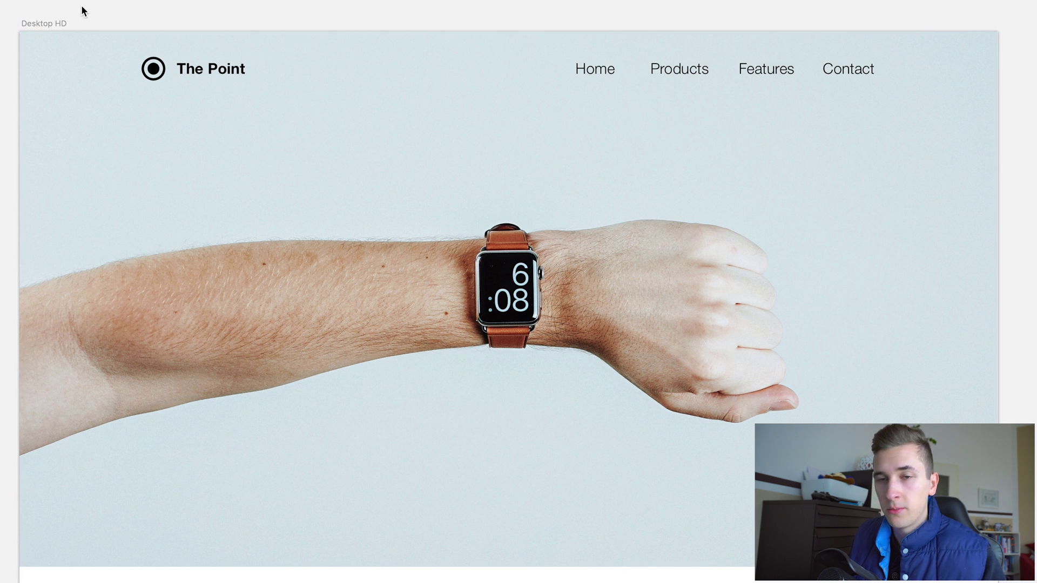
scroll(151, 39, up, 3)
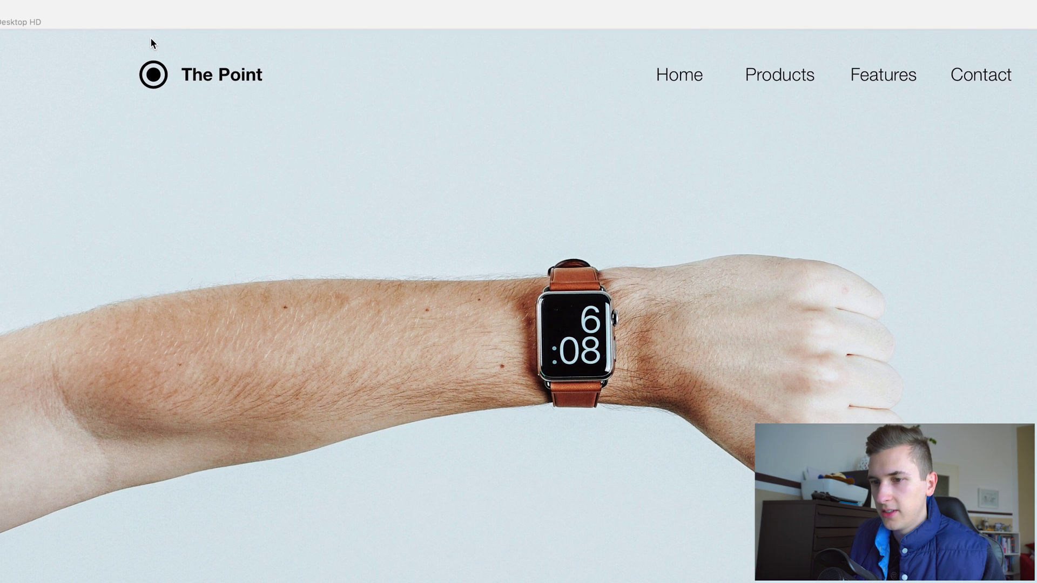
scroll(150, 37, down, 2)
scroll(151, 42, right, 1)
scroll(152, 43, right, 1)
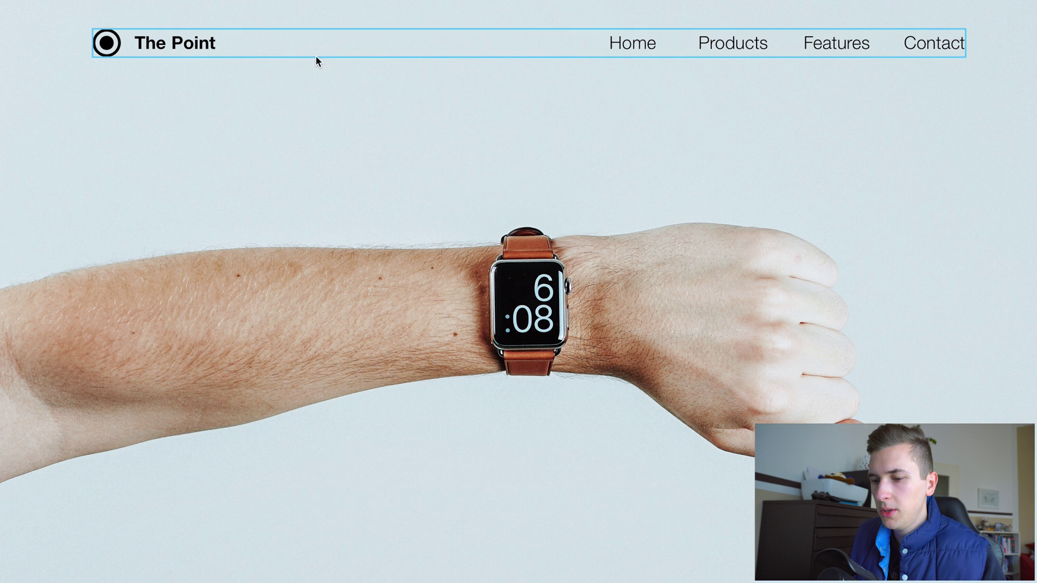
scroll(337, 141, up, 1)
scroll(337, 141, down, 1)
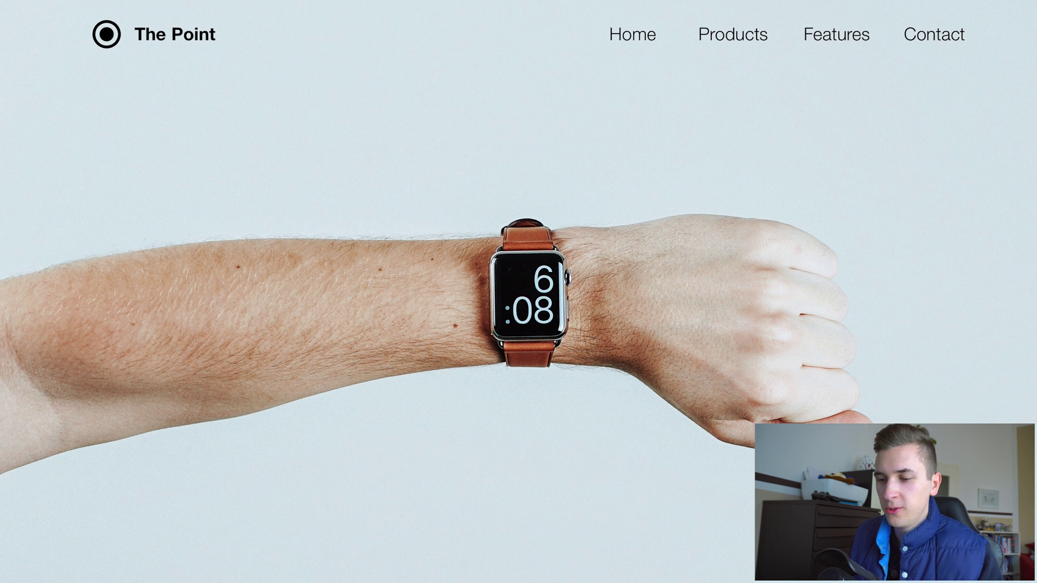
scroll(519, 291, up, 2)
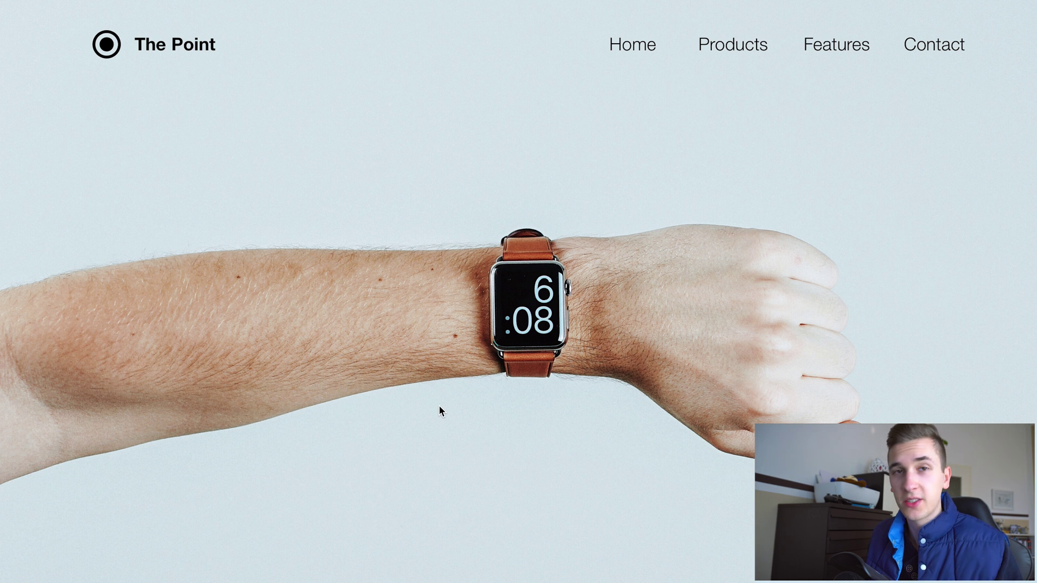
Step: Restore the interface and draw a card rectangle over the bottom of the hero photo
scroll(446, 396, down, 5)
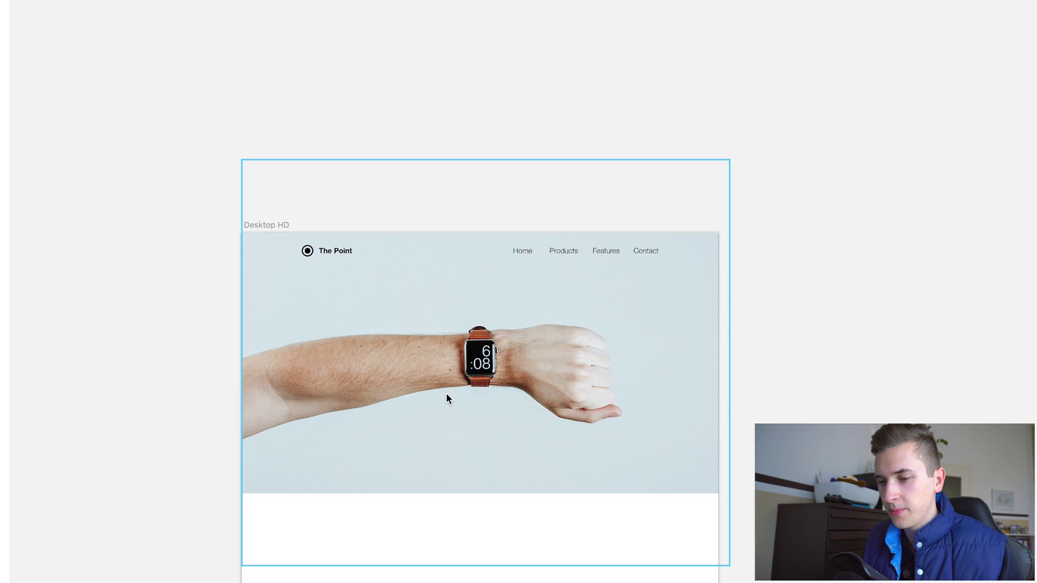
scroll(446, 396, up, 5)
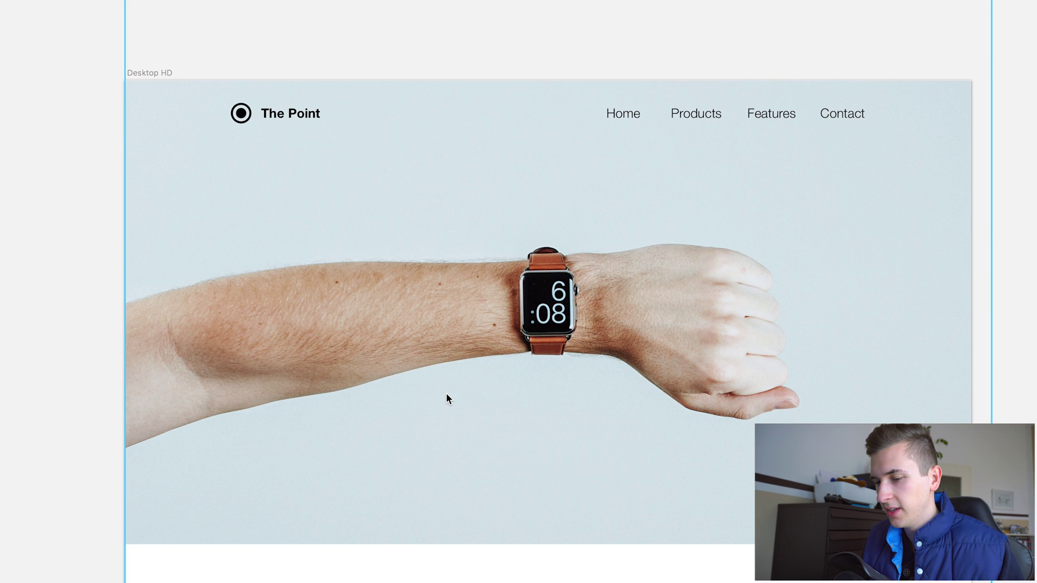
key(super+period)
scroll(440, 331, down, 5)
scroll(437, 340, left, 3)
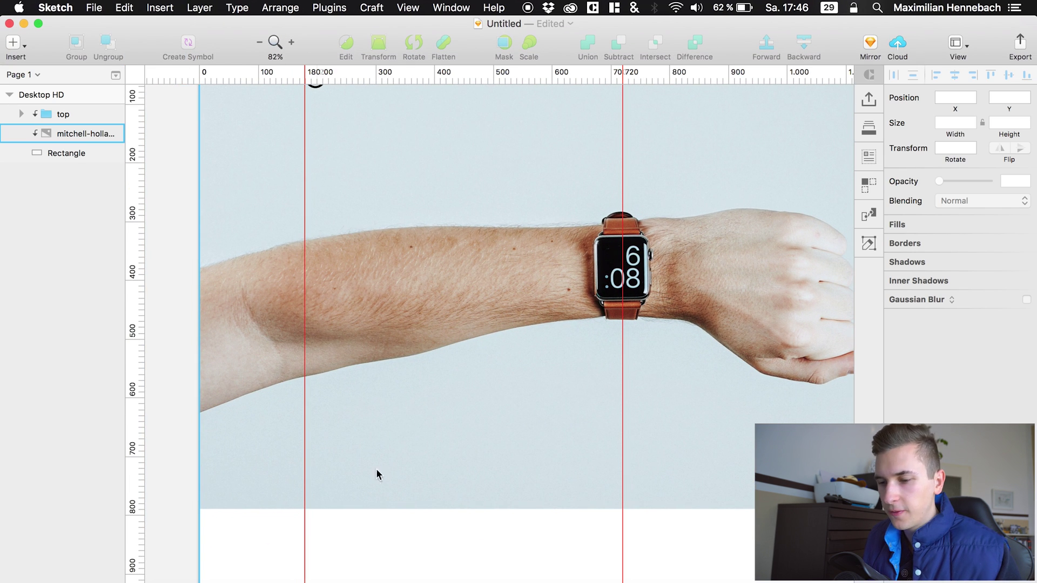
click(352, 481)
scroll(351, 480, down, 5)
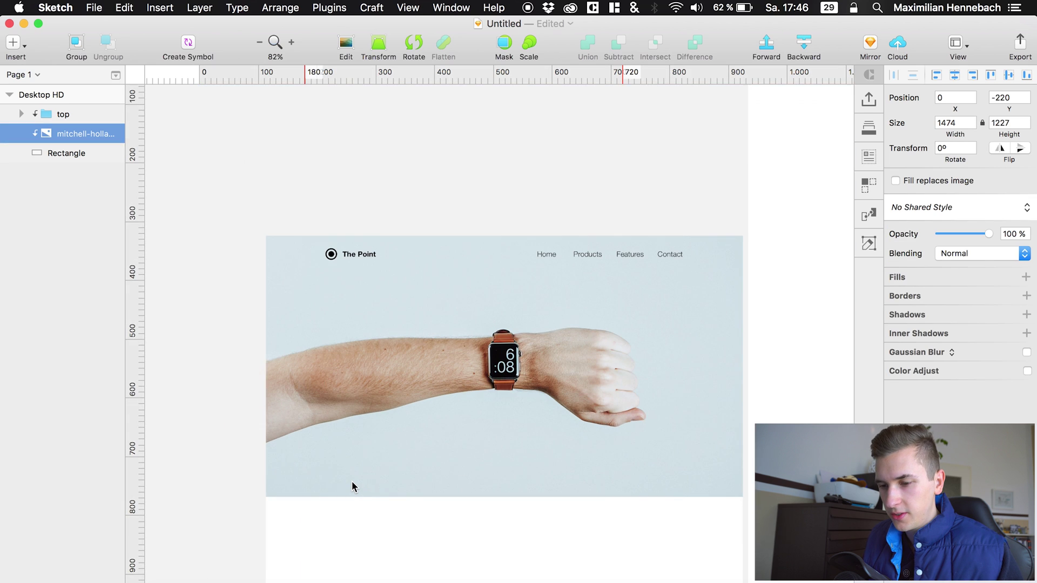
click(250, 492)
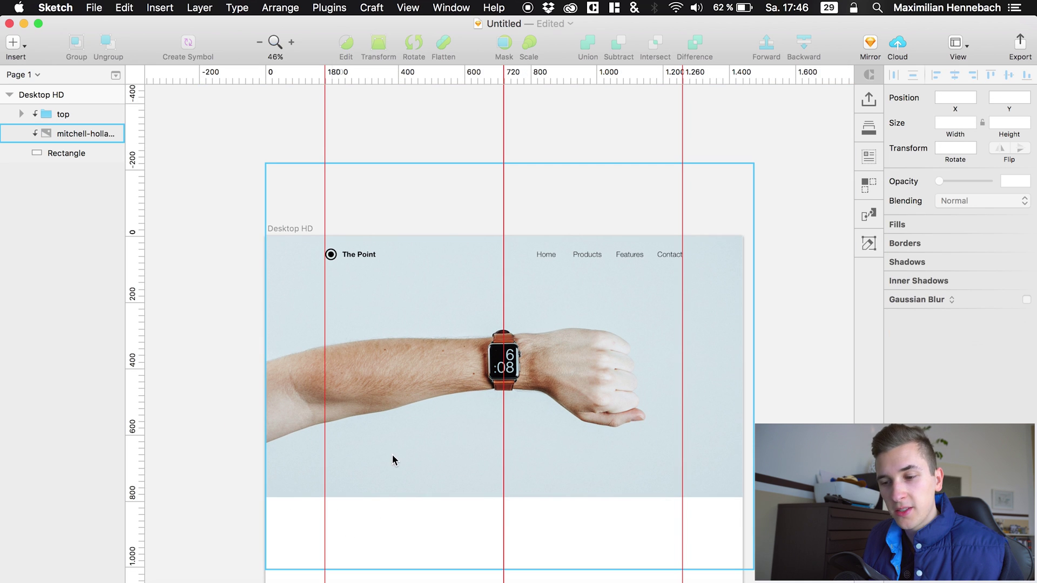
key(r)
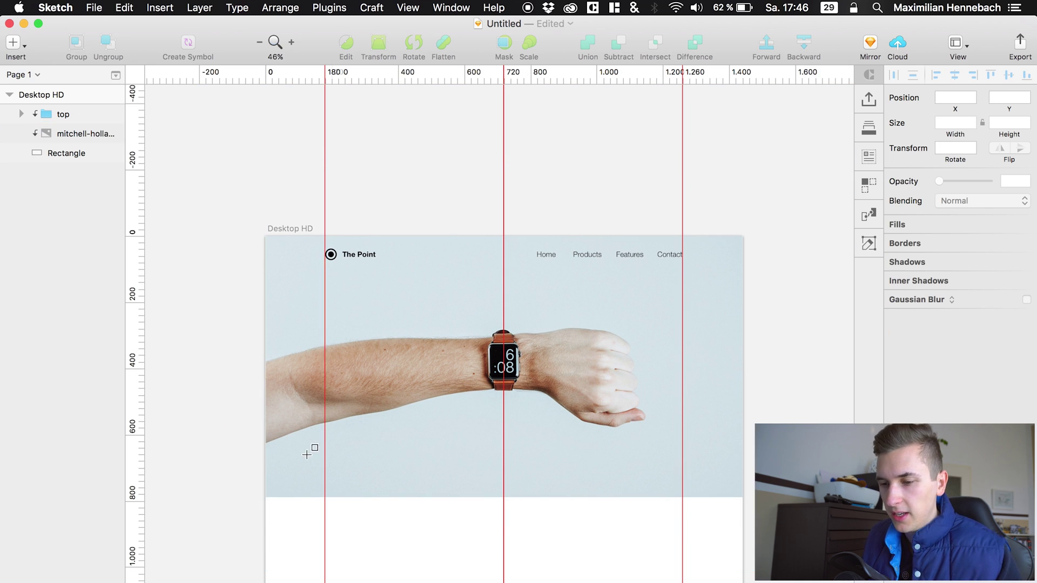
drag(291, 448, 406, 521)
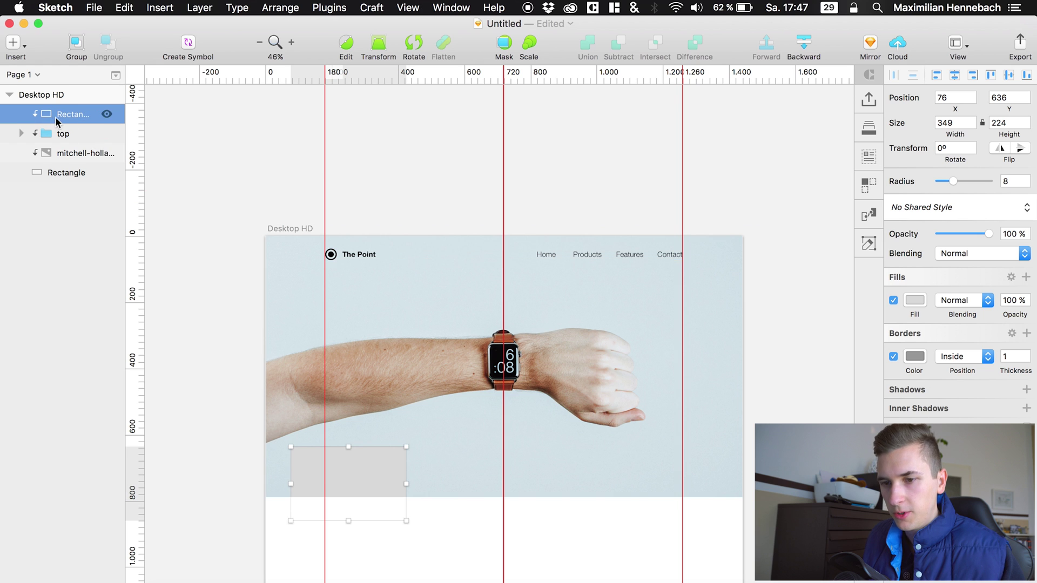
Step: Make the card ignore the underlying mask, remove its border and nudge it onto the left guide
right_click(76, 119)
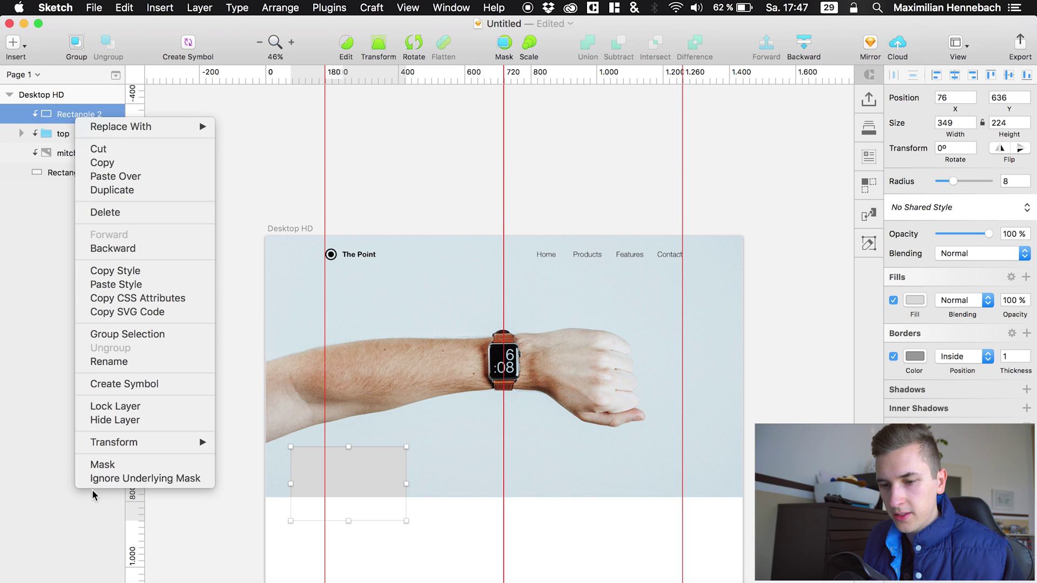
click(125, 479)
key(shift+Down)
key(shift+Down)
key(shift+Down)
key(shift+Down)
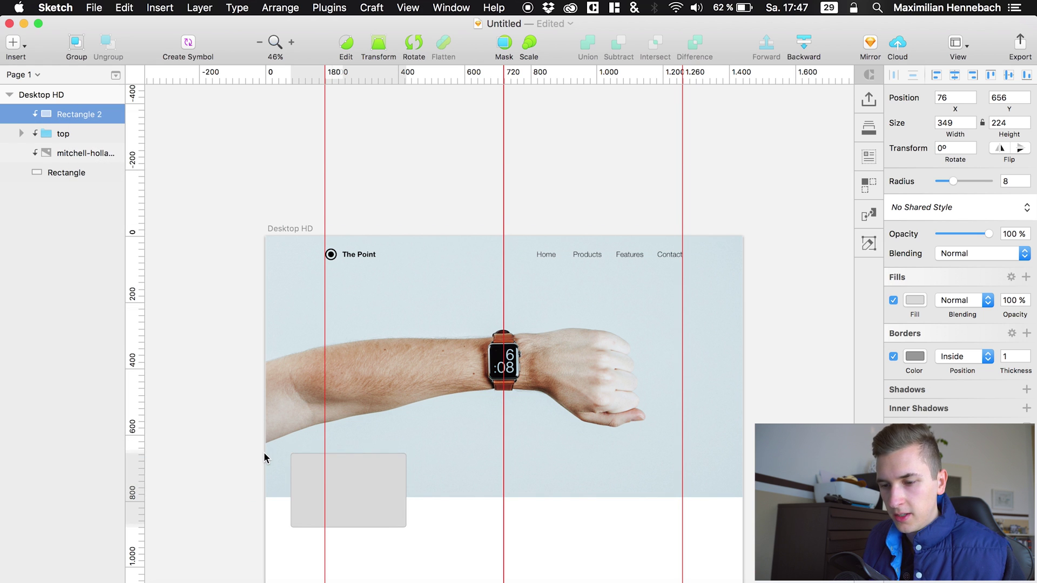
shift+click(273, 479)
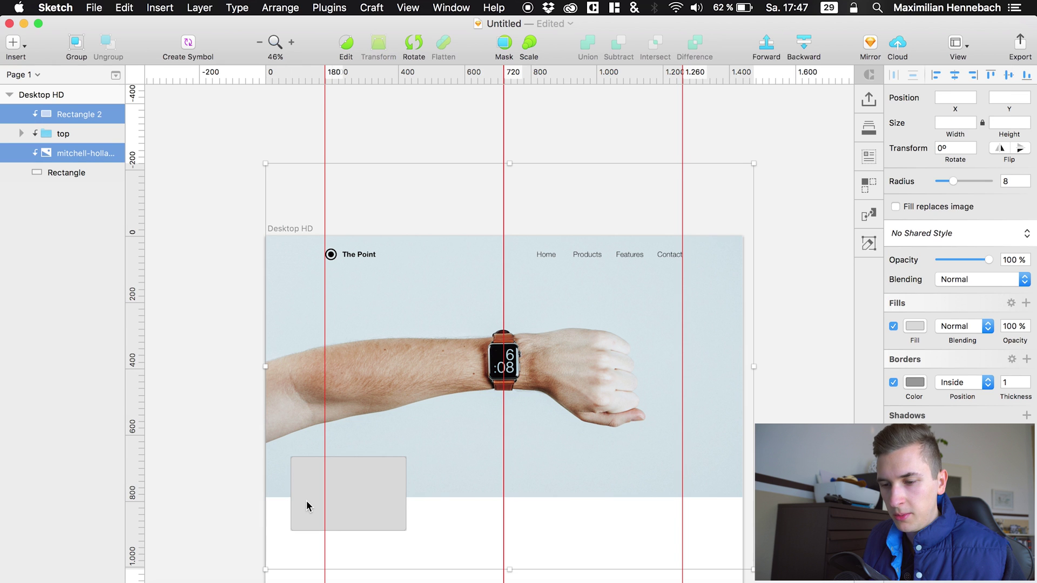
click(317, 475)
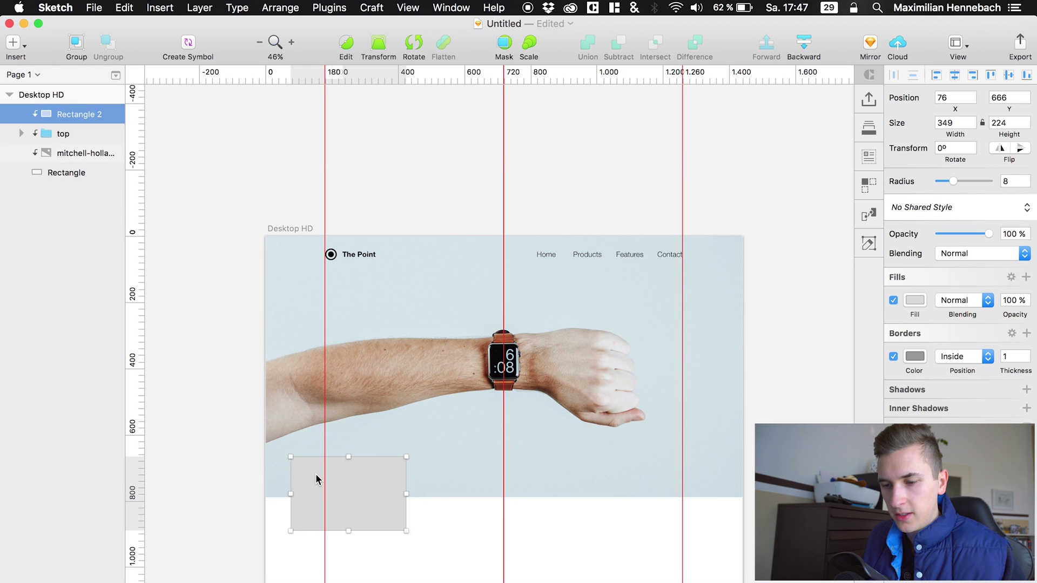
key(Down)
key(Down)
key(Down)
key(Down)
key(Down)
key(Down)
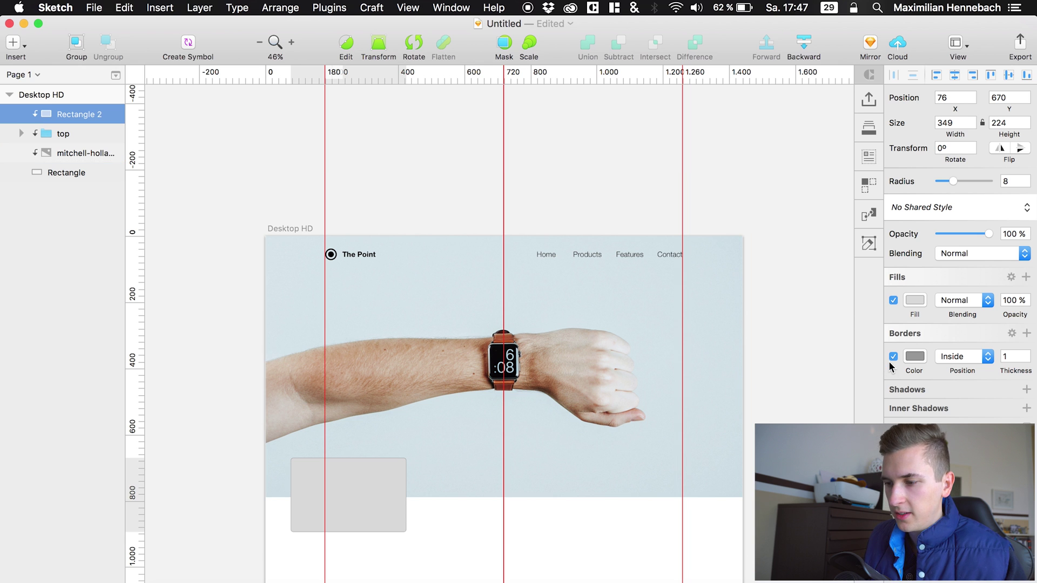
click(892, 359)
scroll(459, 455, down, 3)
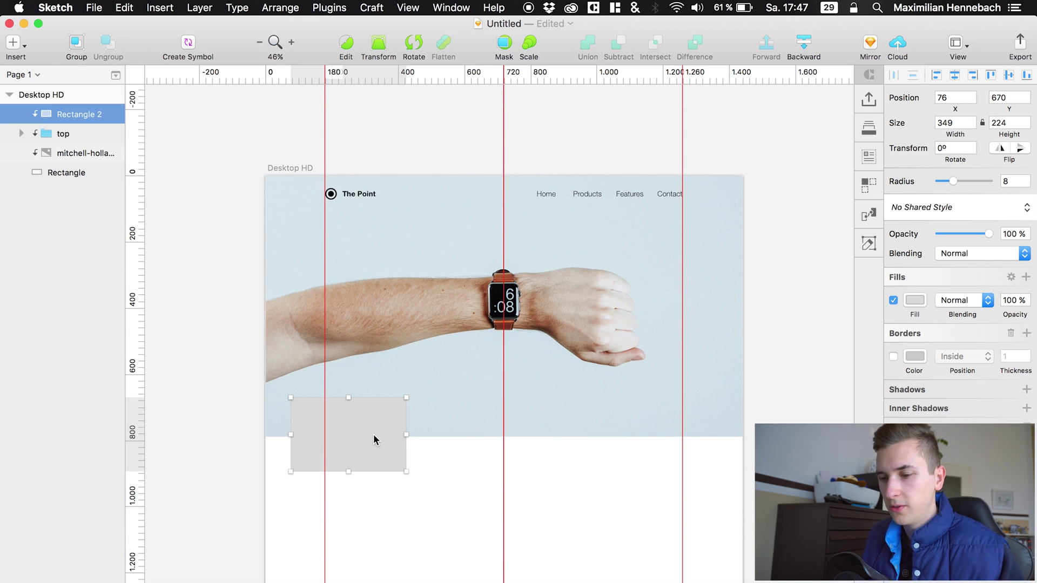
key(shift+Right)
key(shift+Right)
key(shift+Right)
key(shift+Right)
key(shift+Right)
key(shift+Right)
key(shift+Right)
key(shift+Right)
key(shift+Right)
key(shift+Right)
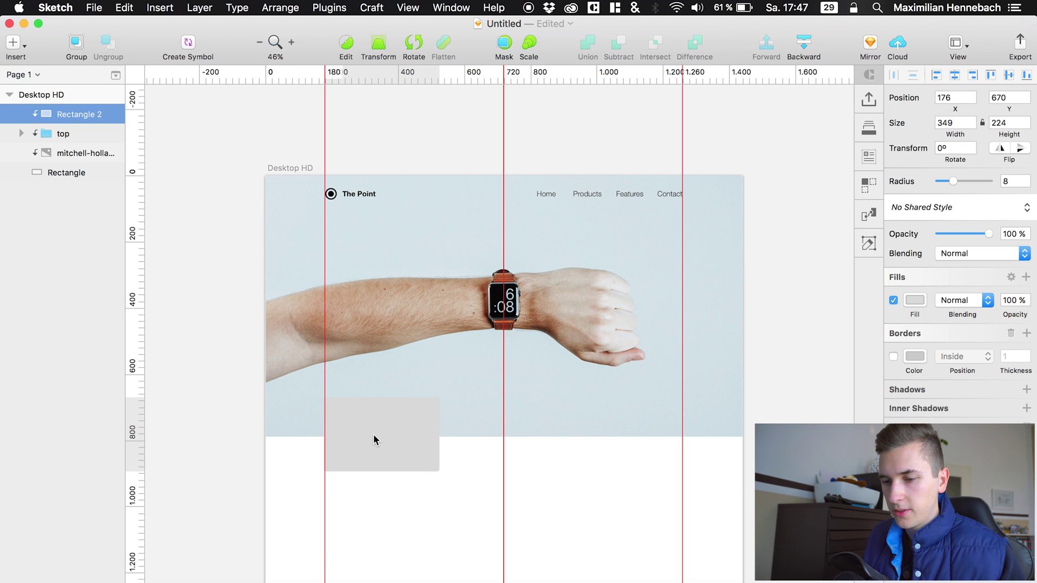
Step: Copy and paste the card twice, spacing the two duplicates to the right in a row
key(super+c)
key(super+v)
key(shift+Right)
key(shift+Right)
key(shift+Right)
key(shift+Right)
key(shift+Right)
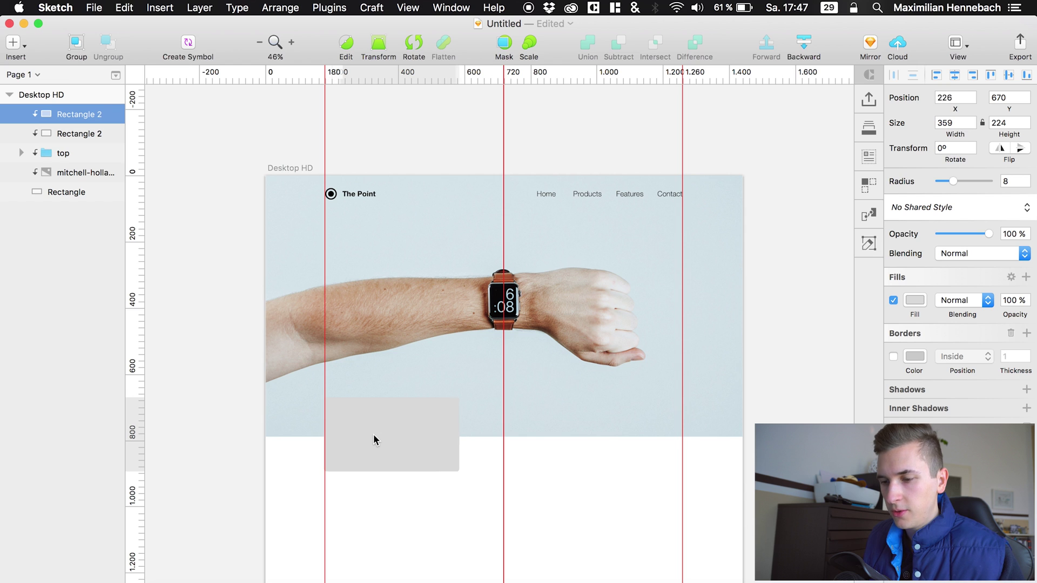
key(shift+Right)
key(shift+Right)
key(shift+Right)
key(shift+Right)
key(shift+Right)
key(shift+Right)
key(shift+Right)
key(shift+Right)
key(shift+Right)
key(shift+Right)
key(shift+Right)
key(shift+Right)
key(shift+Right)
key(shift+Right)
key(shift+Right)
key(shift+Right)
key(shift+Right)
key(shift+Right)
key(shift+Right)
key(shift+Right)
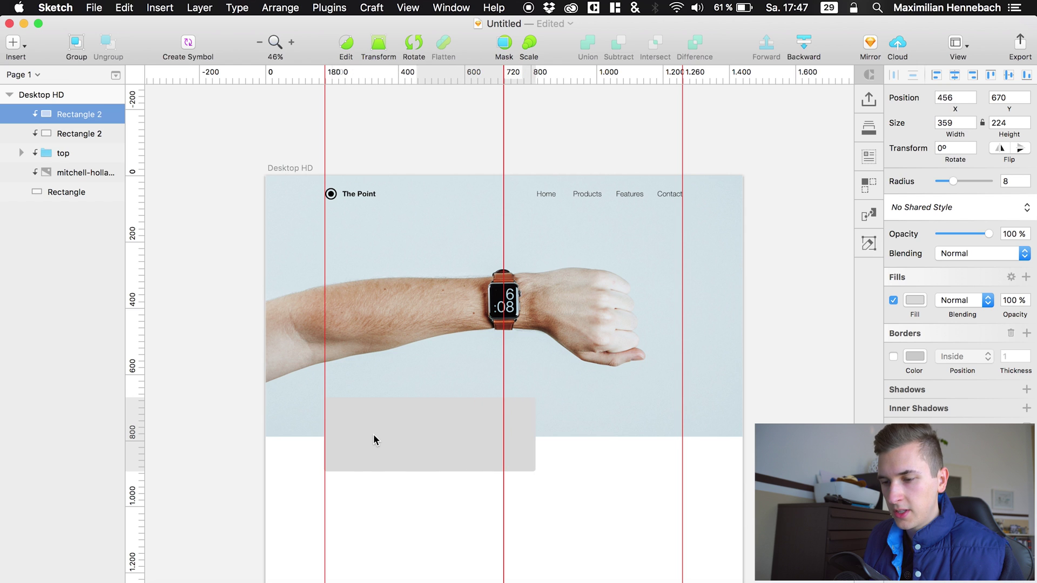
key(shift+Right)
key(shift+Right)
key(shift+Right)
key(shift+Right)
key(shift+Right)
key(shift+Right)
key(shift+Right)
key(shift+Right)
key(shift+Right)
key(shift+Right)
key(shift+Right)
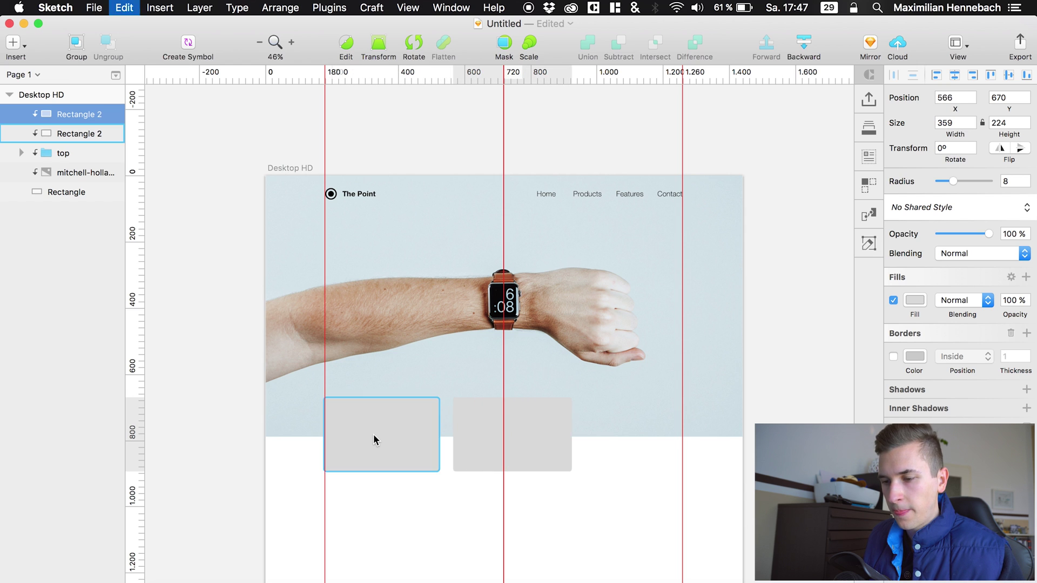
key(super+v)
key(shift+Right)
key(shift+Right)
key(shift+Right)
key(shift+Right)
key(shift+Right)
key(shift+Right)
key(shift+Right)
key(shift+Right)
key(shift+Right)
key(shift+Right)
key(shift+Right)
key(shift+Right)
key(shift+Right)
key(shift+Right)
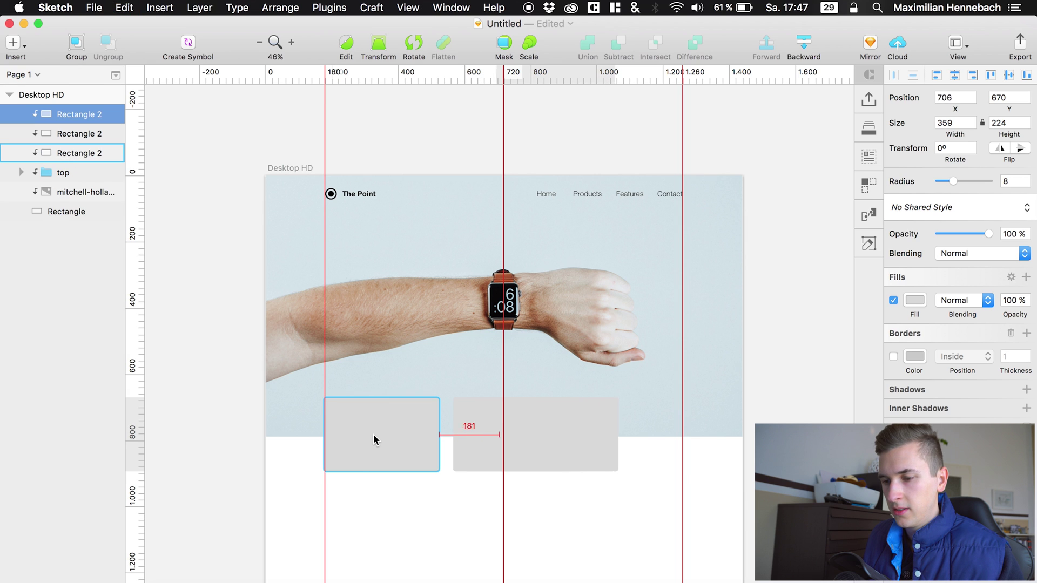
key(shift+Right)
key(shift+Right)
key(shift+Right)
key(shift+Right)
key(shift+Right)
key(shift+Right)
key(shift+Right)
key(shift+Right)
key(shift+Right)
key(shift+Right)
key(shift+Right)
key(shift+Right)
key(shift+Right)
key(shift+Right)
key(shift+Right)
key(shift+Right)
key(shift+Right)
key(shift+Right)
key(shift+Right)
key(shift+Right)
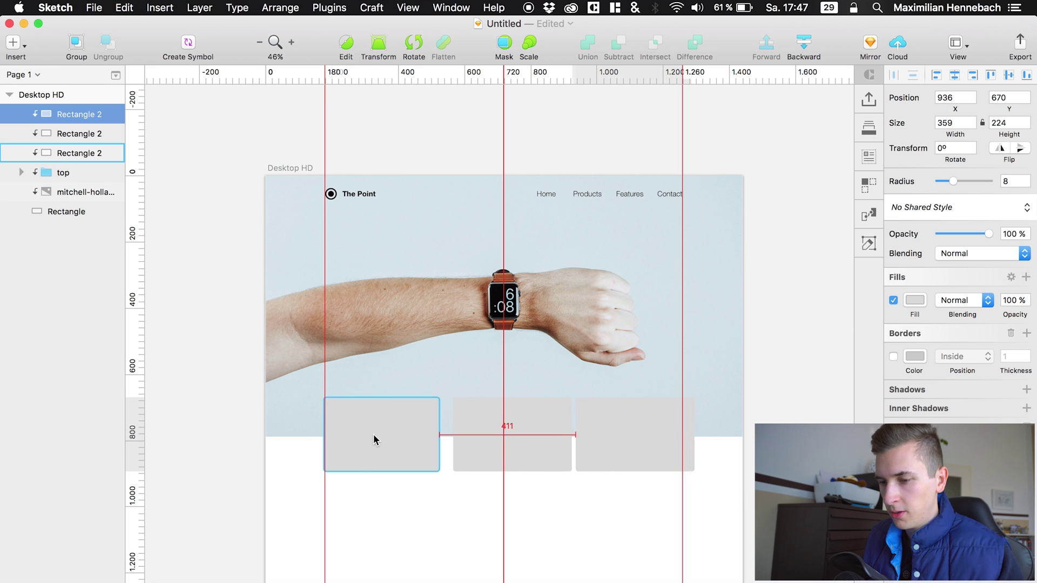
key(shift+Right)
key(shift+Right)
key(shift+Right)
key(shift+Right)
key(shift+Right)
key(shift+Right)
key(shift+Left)
key(shift+Left)
key(shift+Left)
key(shift+Left)
key(shift+Right)
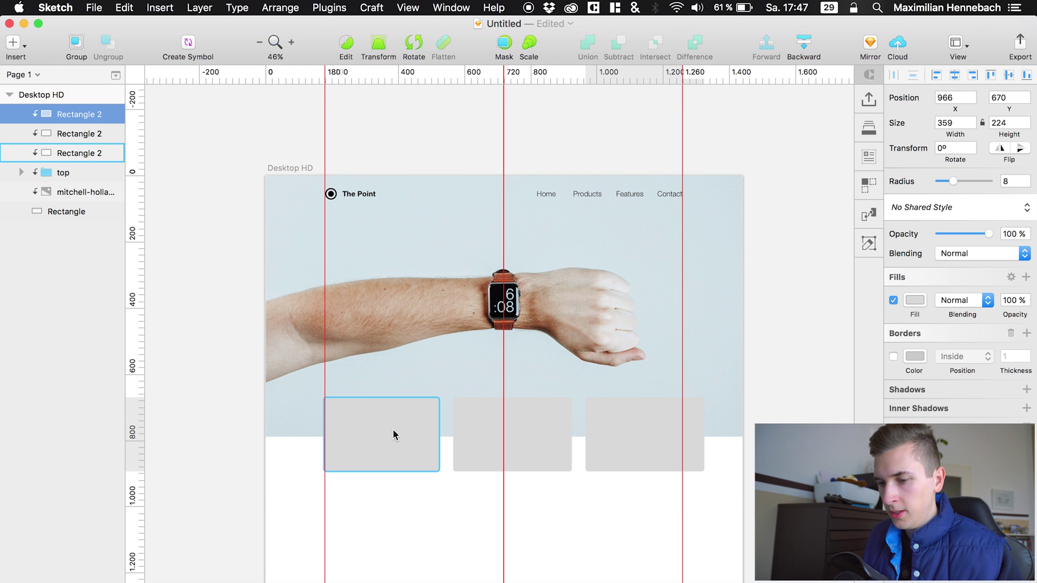
Step: Select all three cards and narrow them to fit between the 180 and 1260 guides
click(392, 436)
click(391, 448)
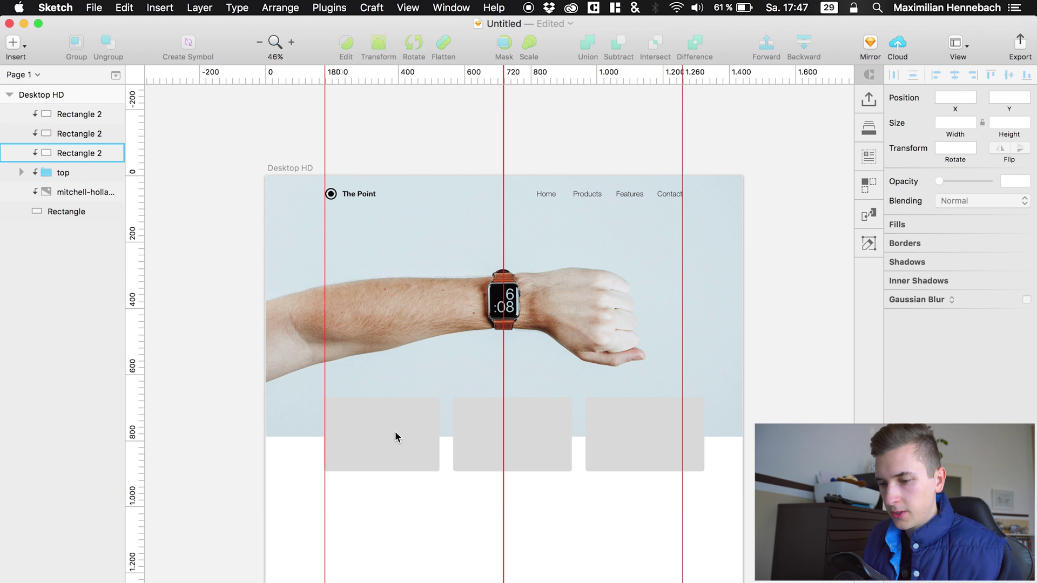
shift+click(477, 436)
click(50, 164)
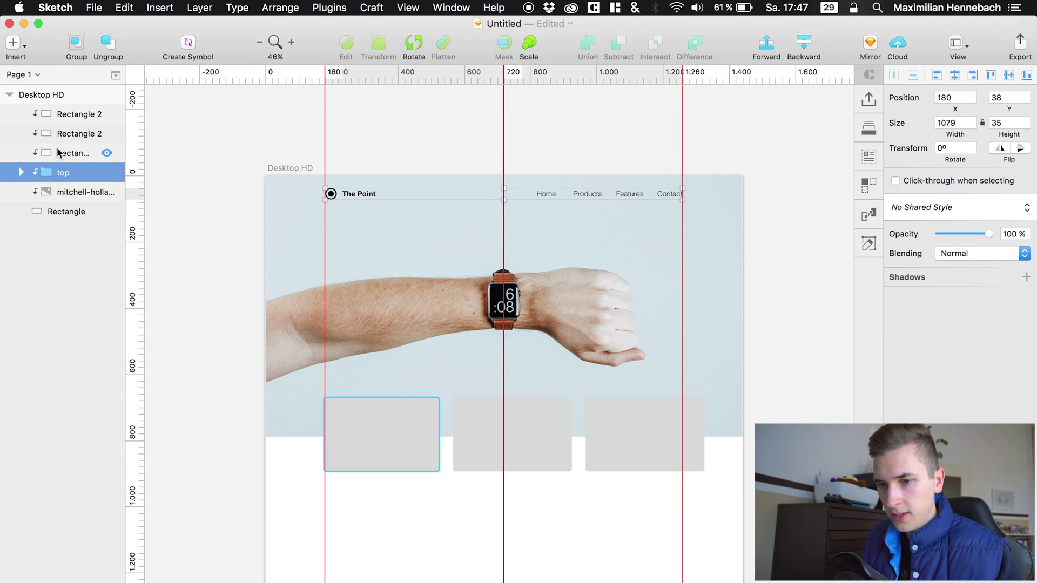
click(56, 147)
shift+click(57, 115)
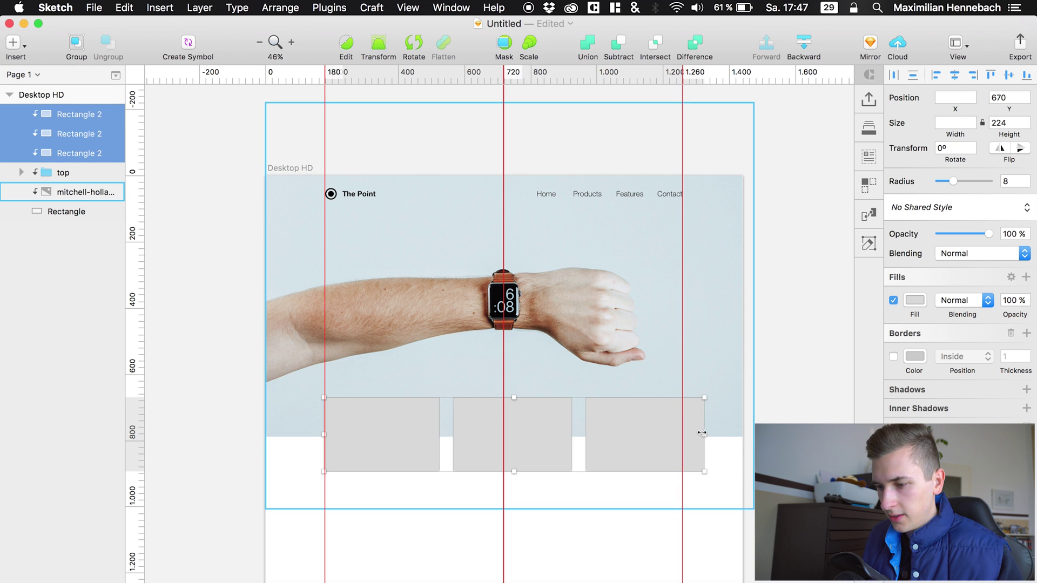
drag(704, 434, 677, 433)
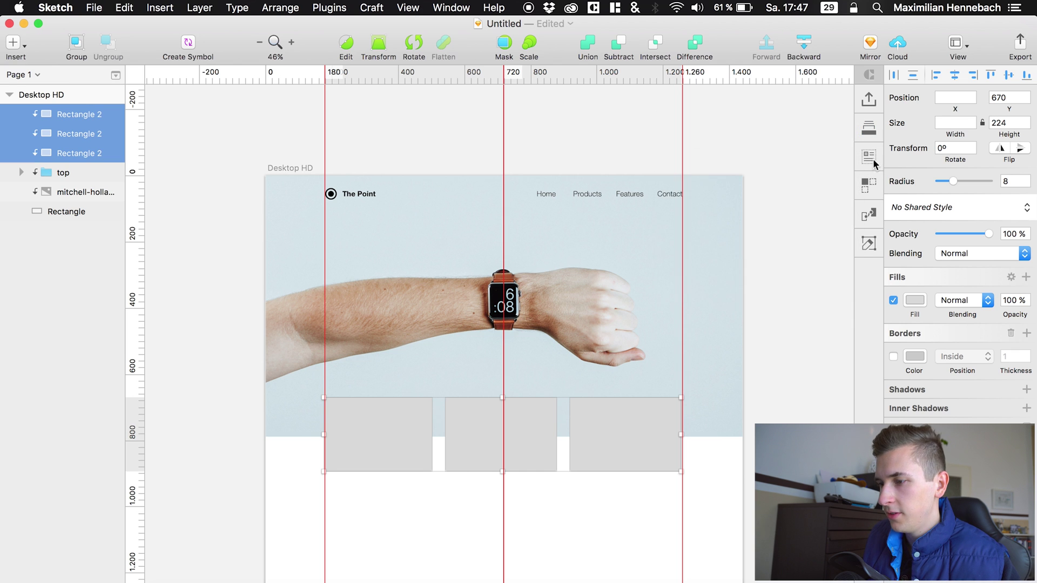
Step: Place Unsplash New York category photos into the selected cards from Craft's Photos panel
mouse_move(872, 159)
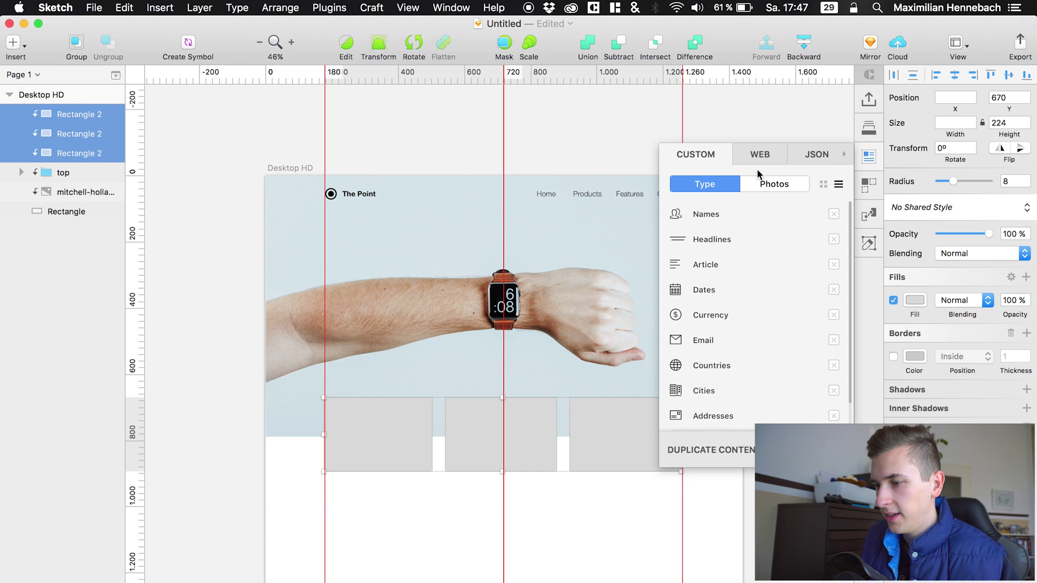
click(768, 185)
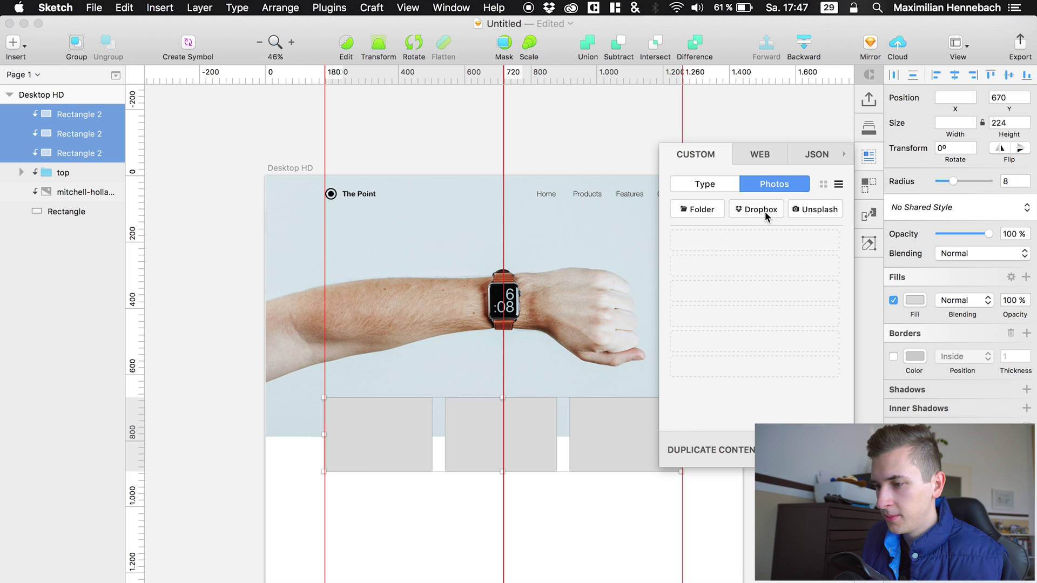
click(812, 209)
click(721, 291)
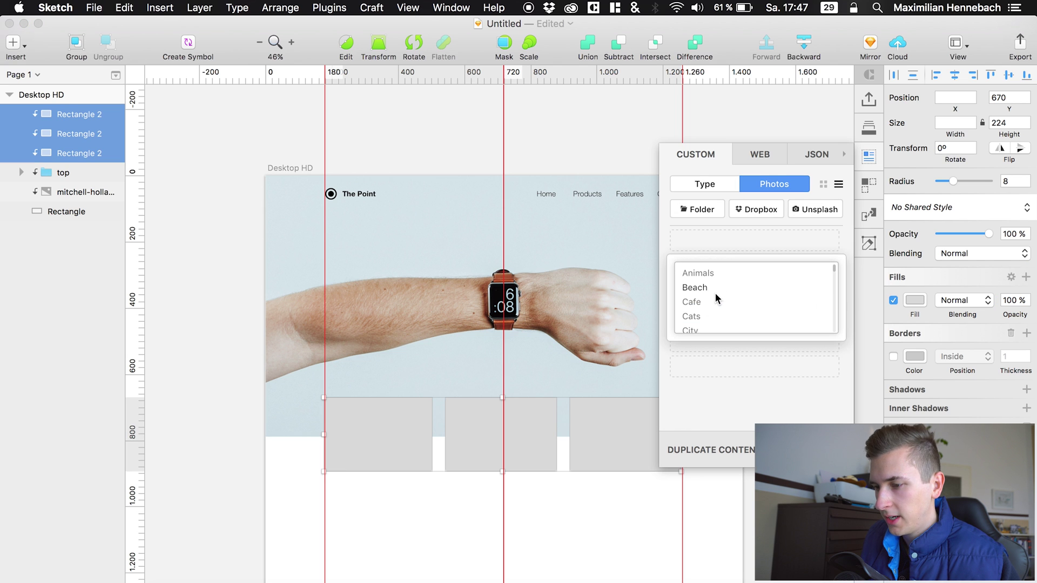
scroll(717, 297, down, 8)
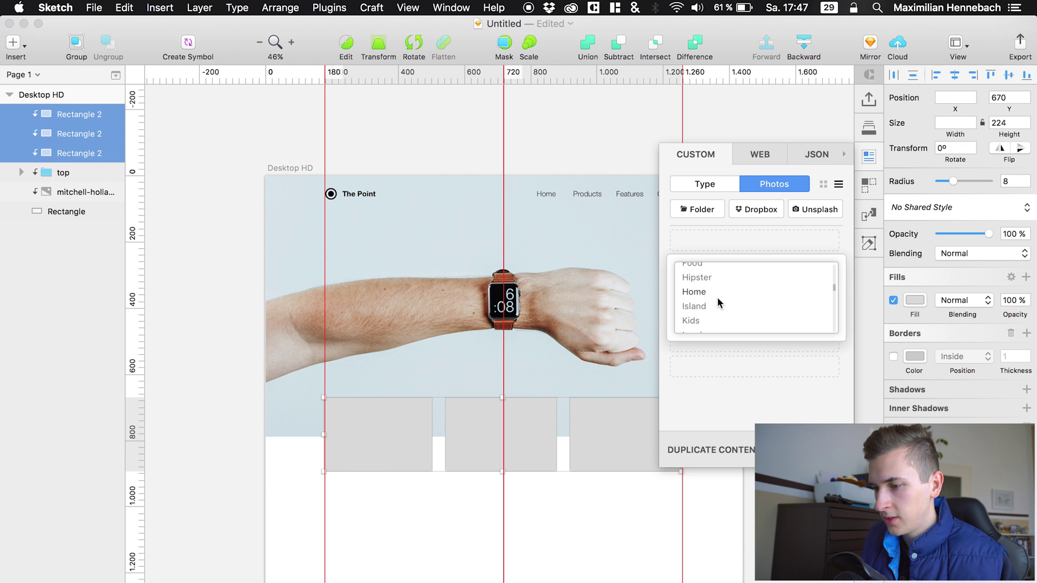
scroll(717, 296, down, 10)
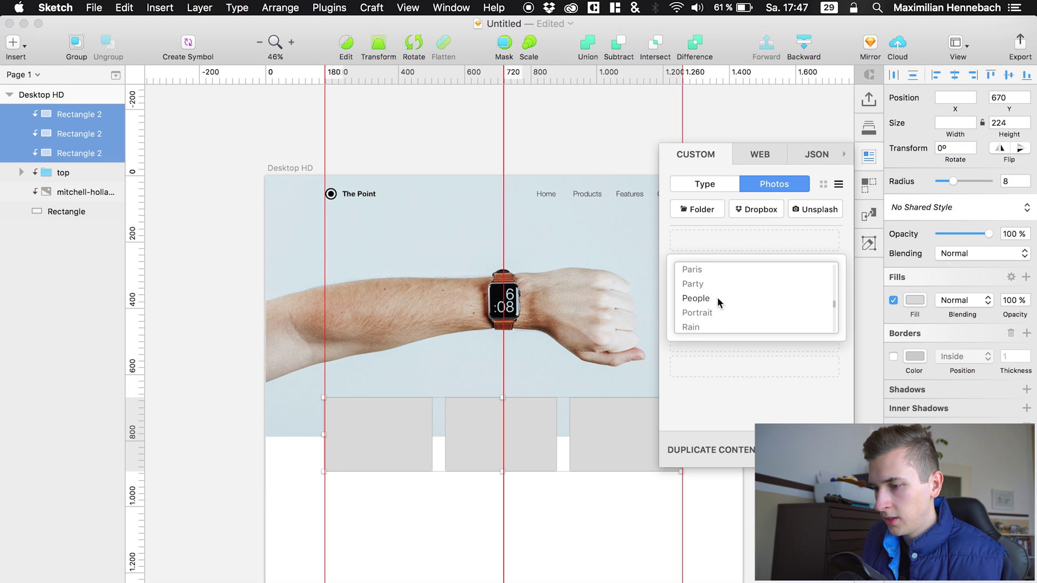
scroll(717, 297, up, 4)
click(714, 287)
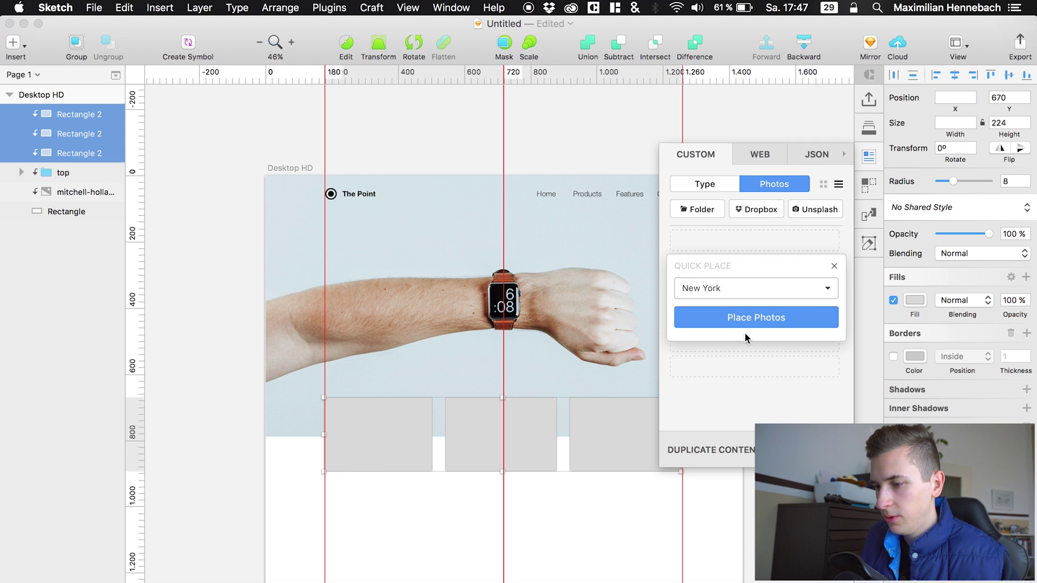
click(748, 319)
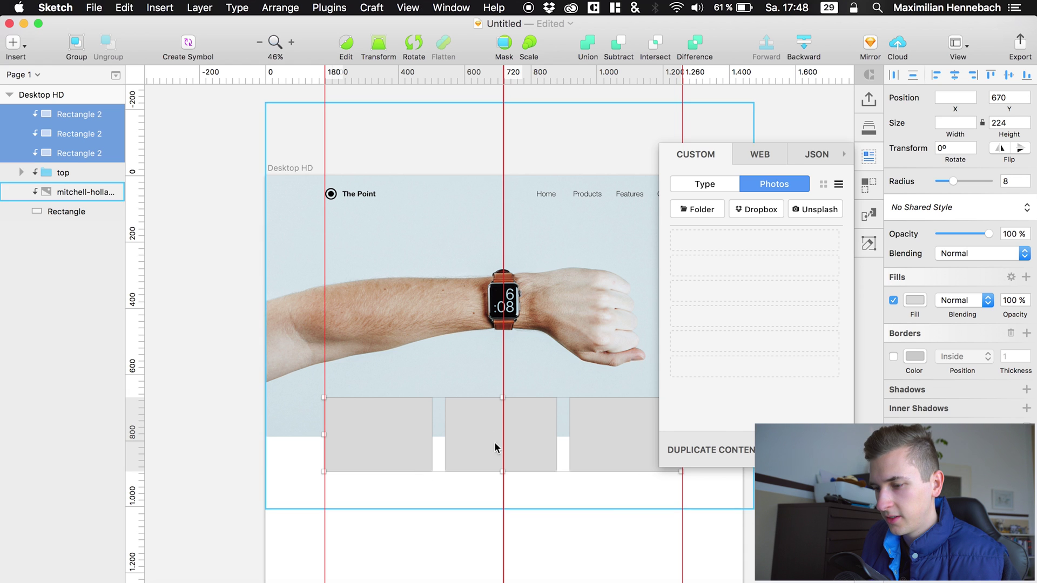
Step: Select only the leftmost card and place a New York photo into it
click(721, 510)
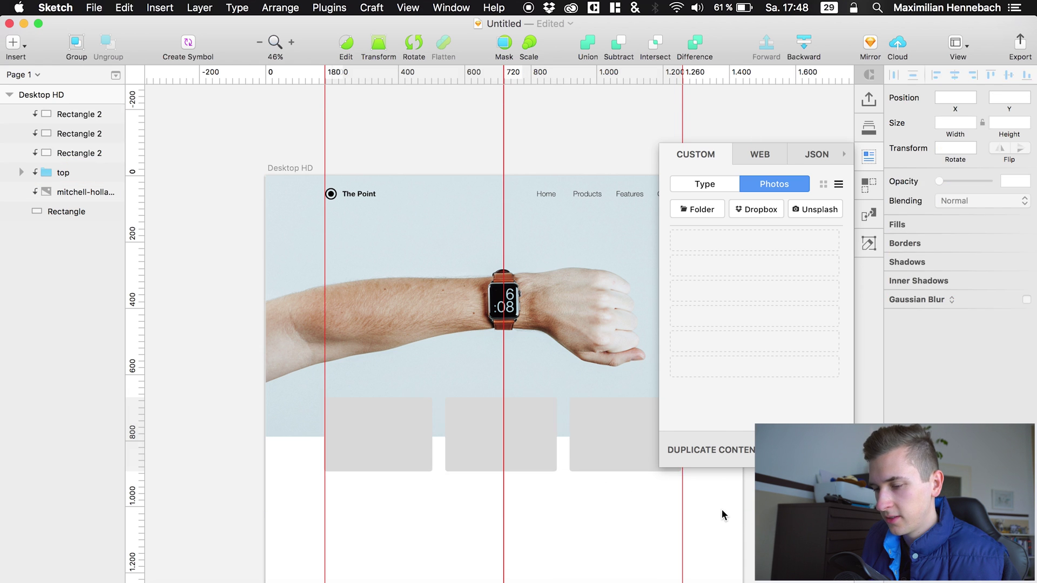
click(626, 410)
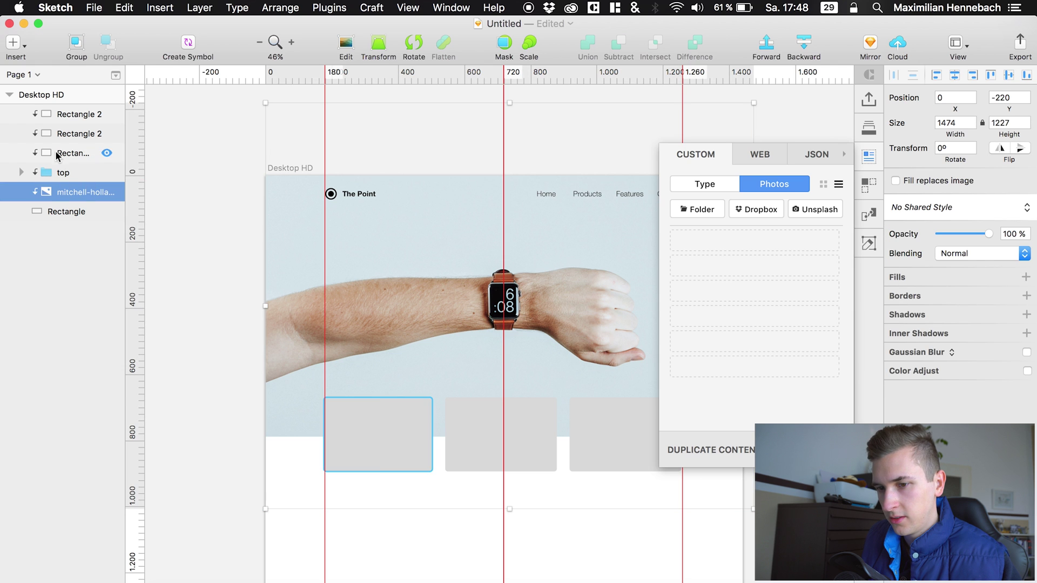
click(75, 153)
click(799, 218)
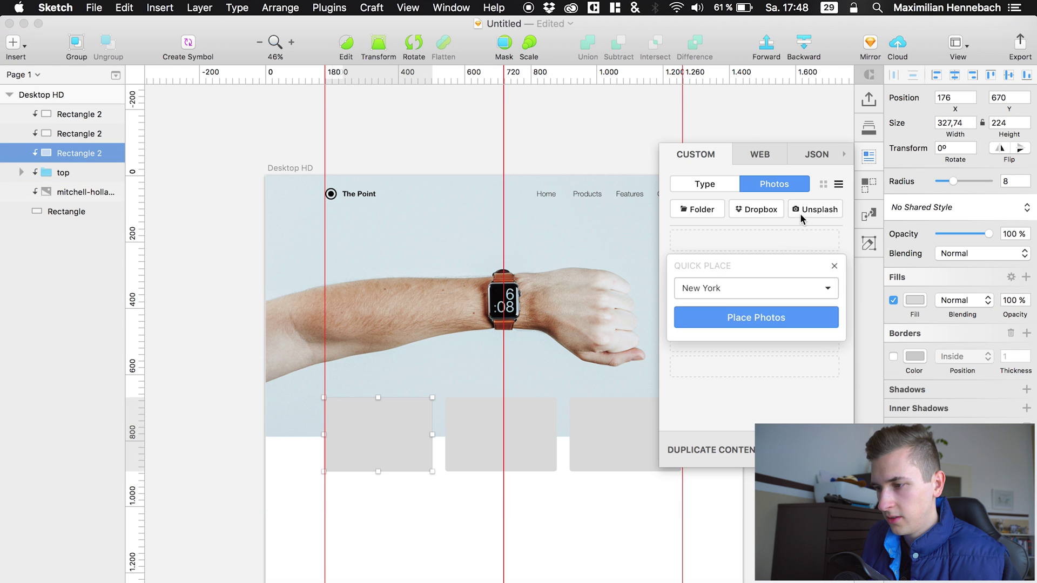
click(765, 317)
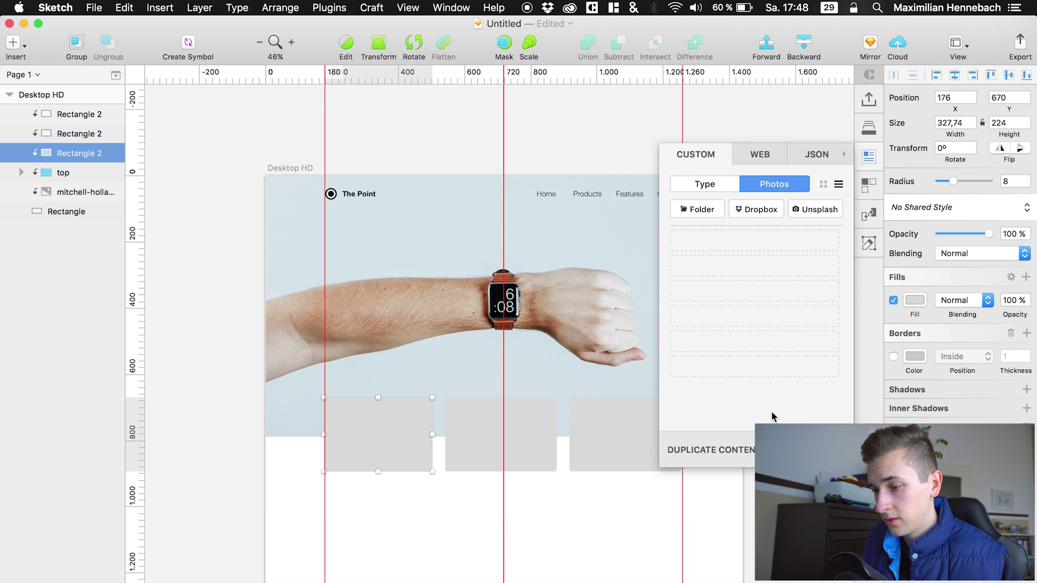
Step: Fill the leftmost card with an Unsplash Water photo, refetching until a dark palm shoreline appears
click(812, 213)
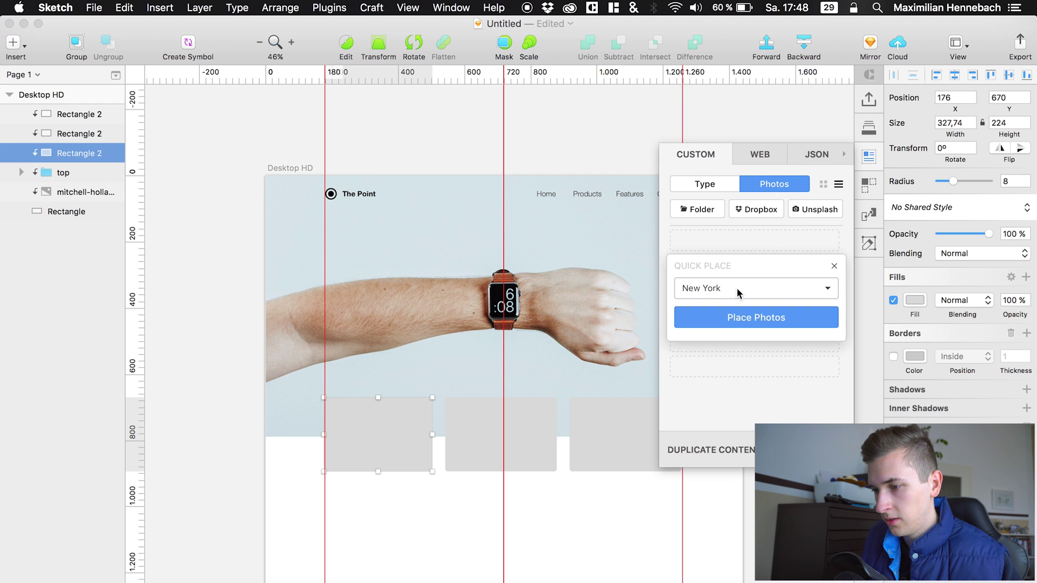
click(727, 289)
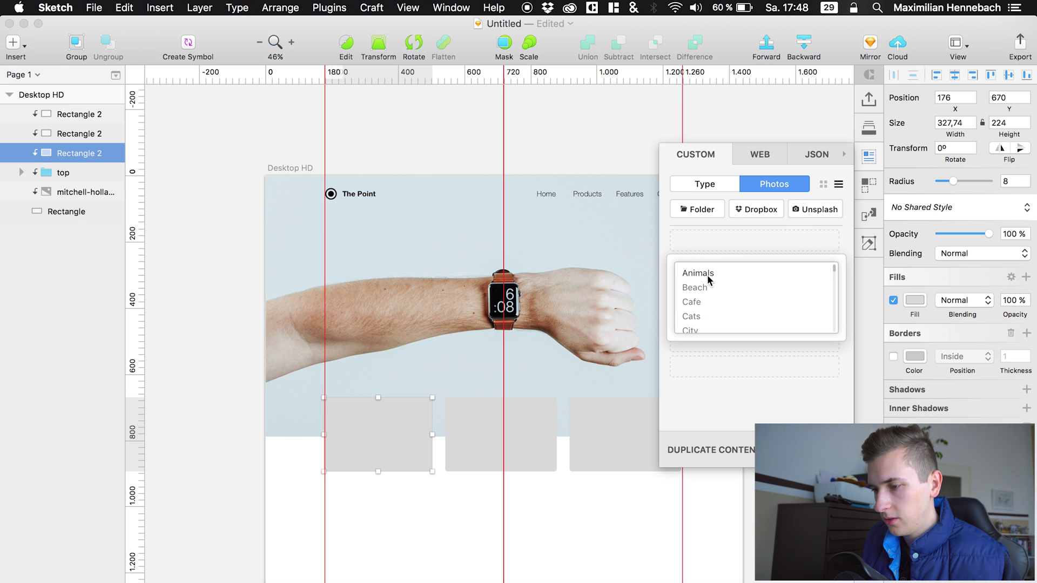
scroll(708, 277, down, 10)
click(704, 297)
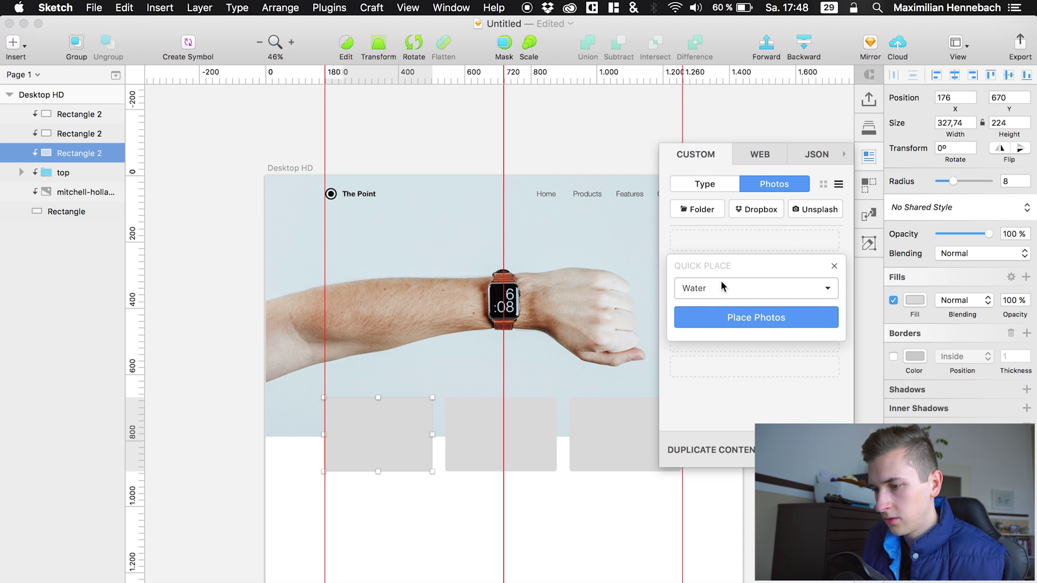
click(712, 314)
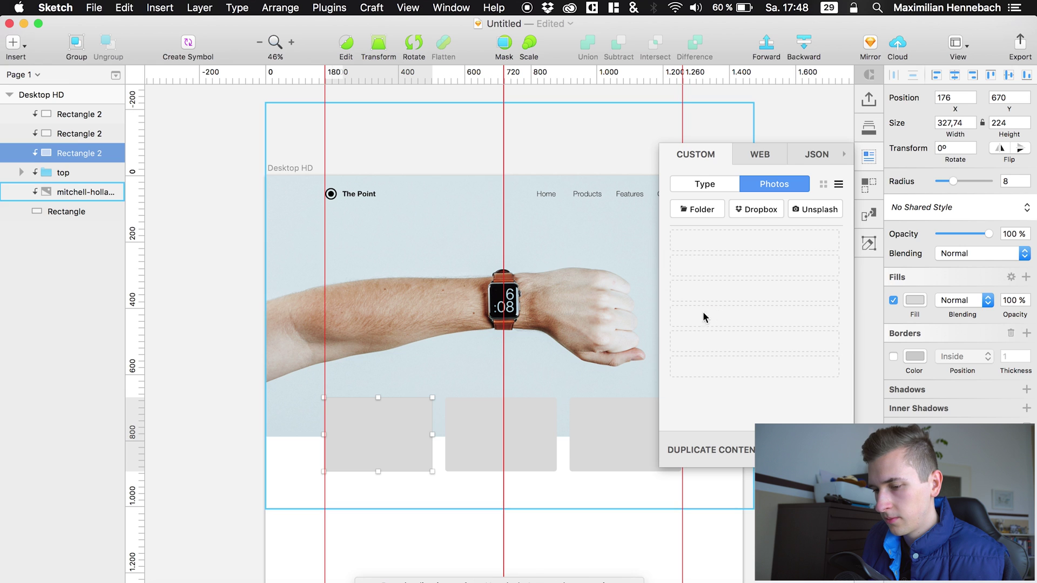
click(814, 210)
click(746, 314)
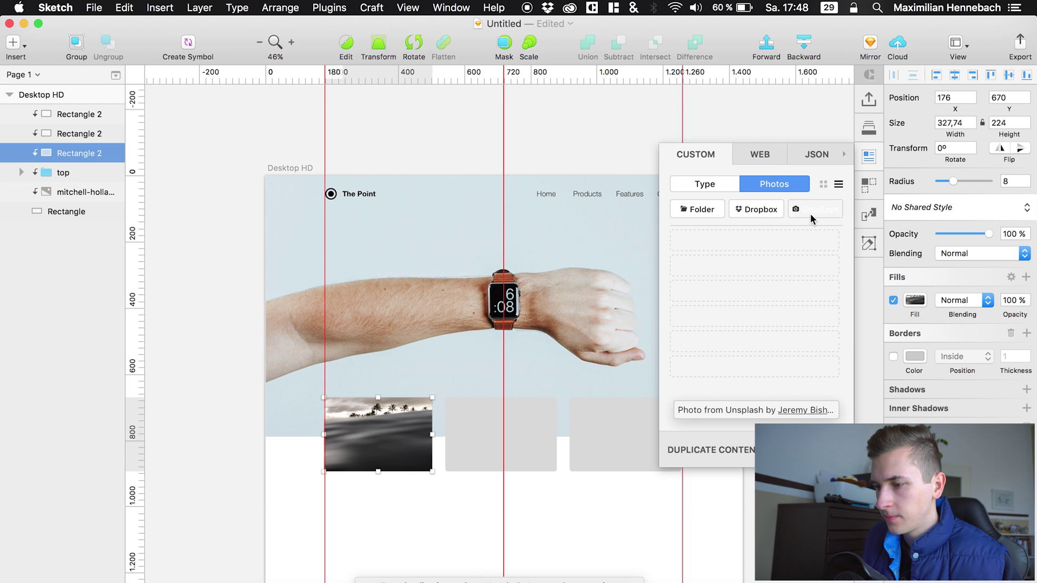
click(810, 211)
click(748, 287)
scroll(718, 324, down, 3)
scroll(718, 331, down, 3)
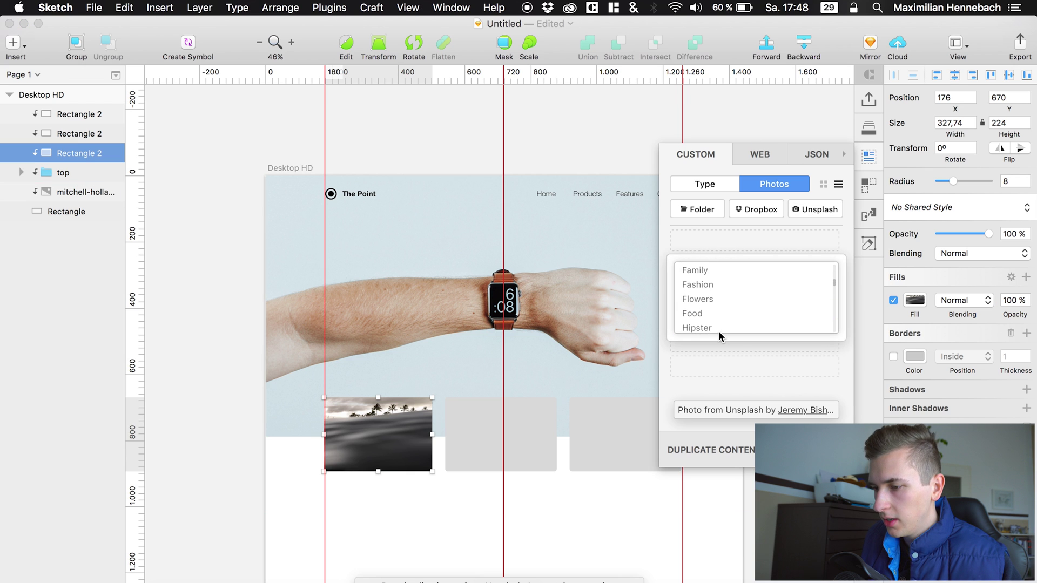
Step: Select all three card rectangles and place Unsplash People photos into them, refetching once
shift+click(367, 432)
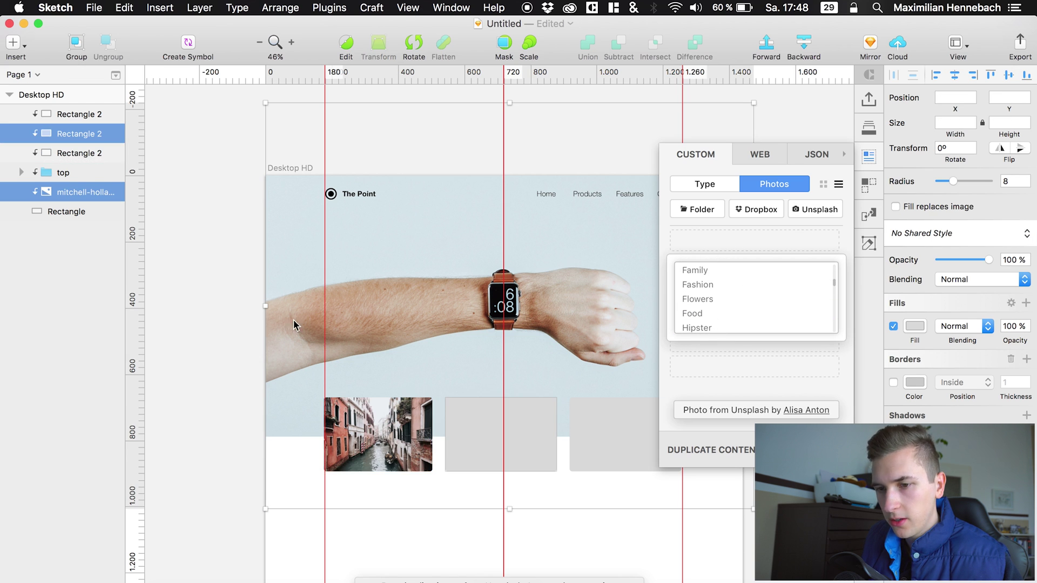
click(64, 152)
shift+click(64, 116)
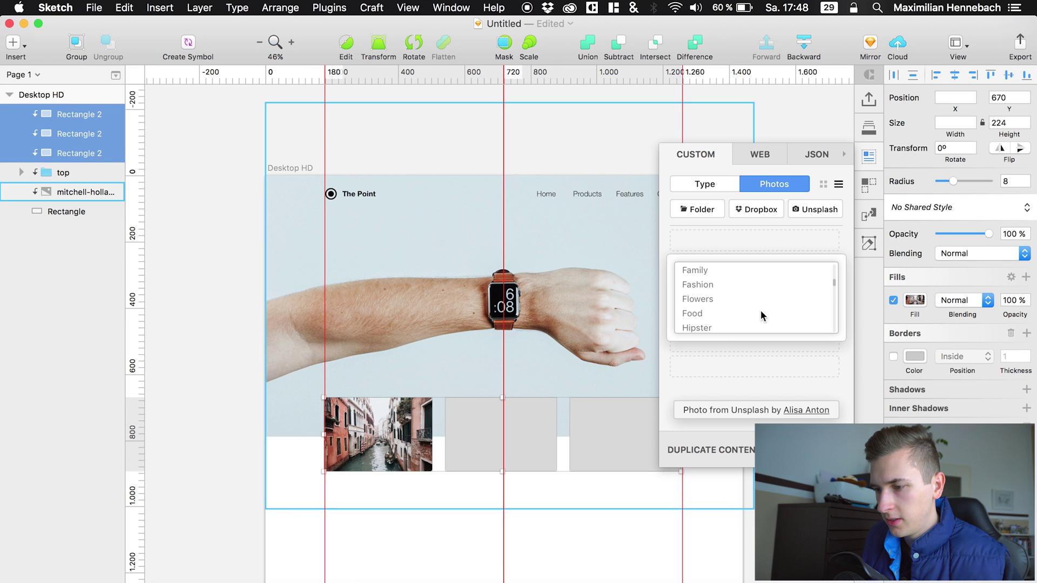
scroll(727, 297, down, 5)
scroll(727, 294, down, 2)
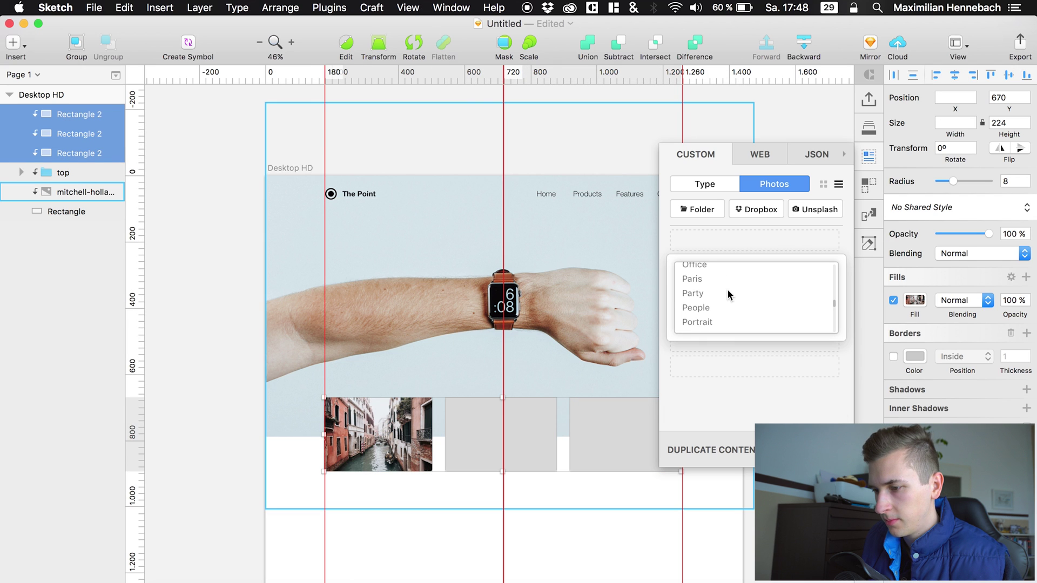
click(698, 307)
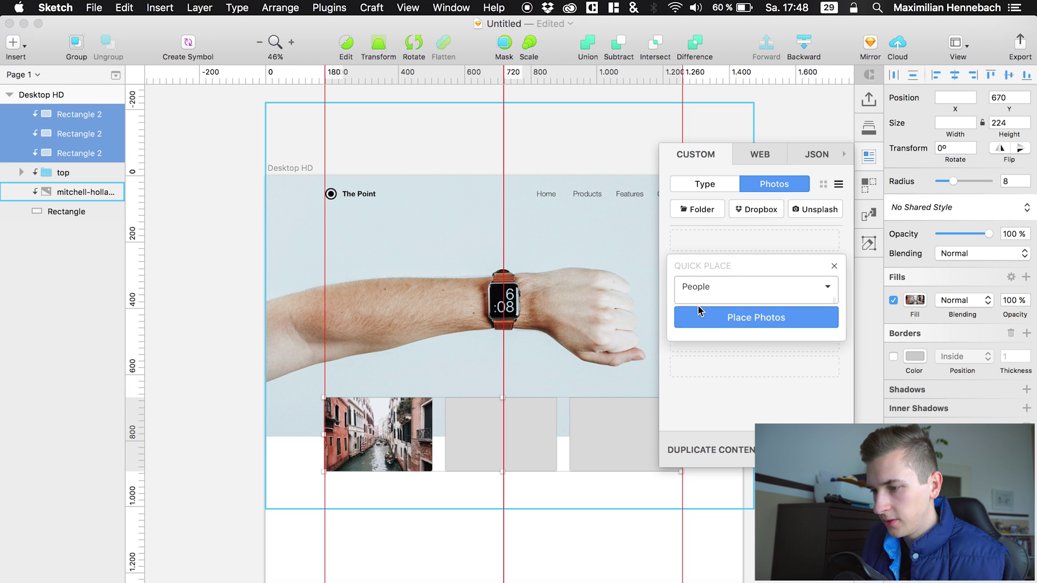
click(713, 316)
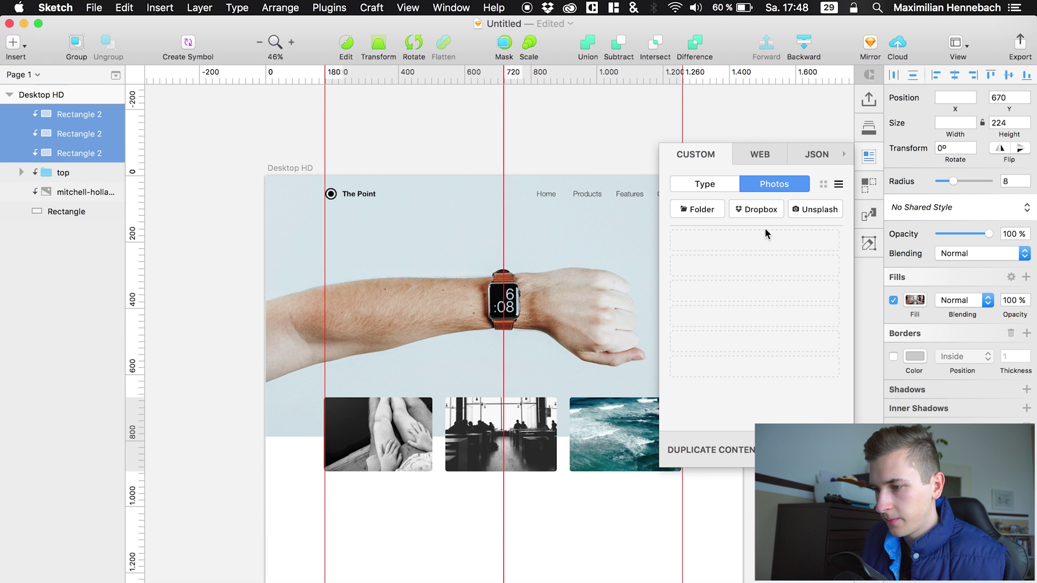
click(796, 210)
click(744, 322)
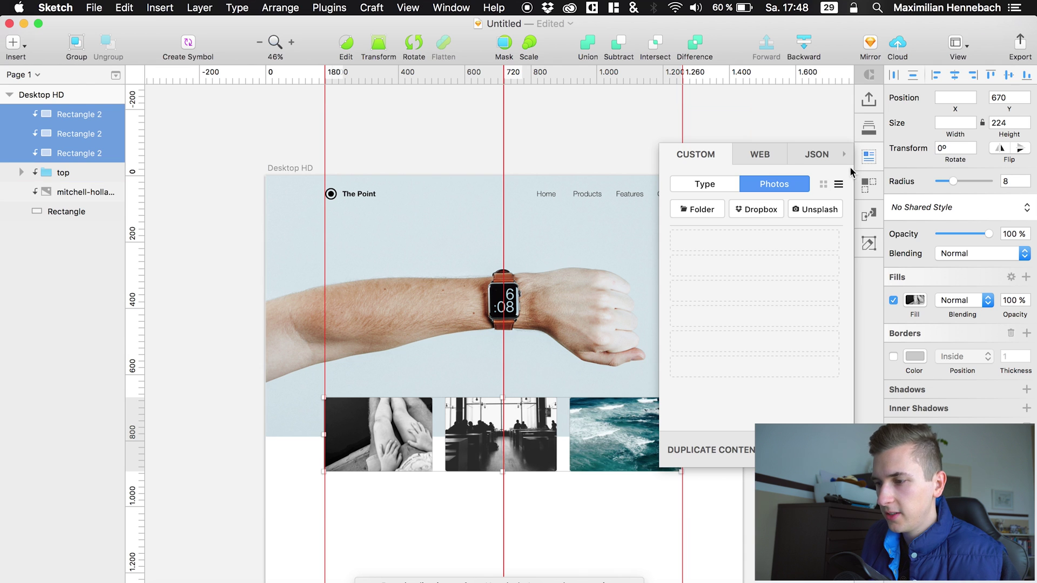
Step: Refetch photos until the cards show cherry blossoms, frozen-lake hockey and a spiral staircase
click(870, 156)
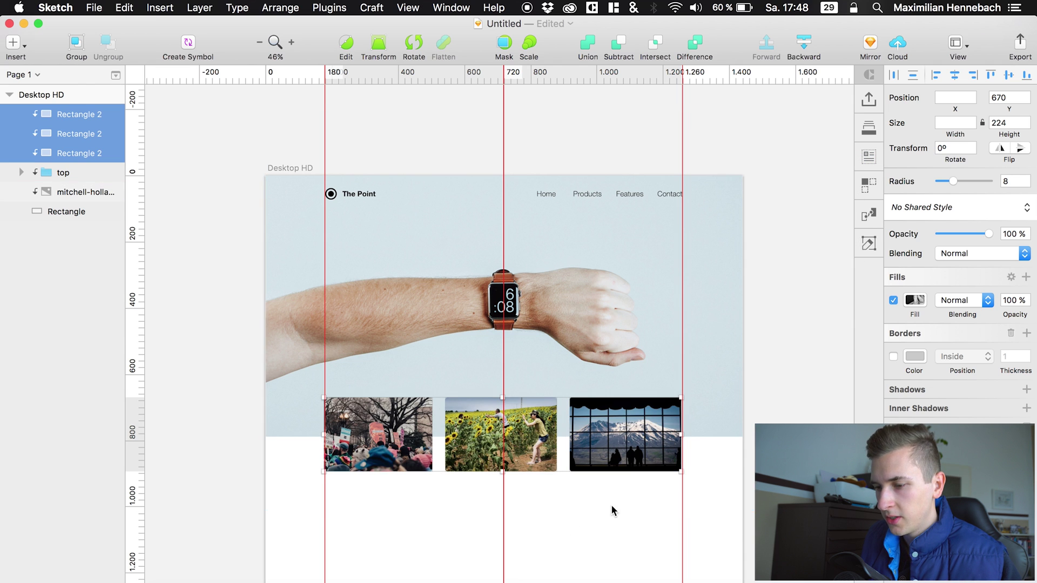
click(872, 157)
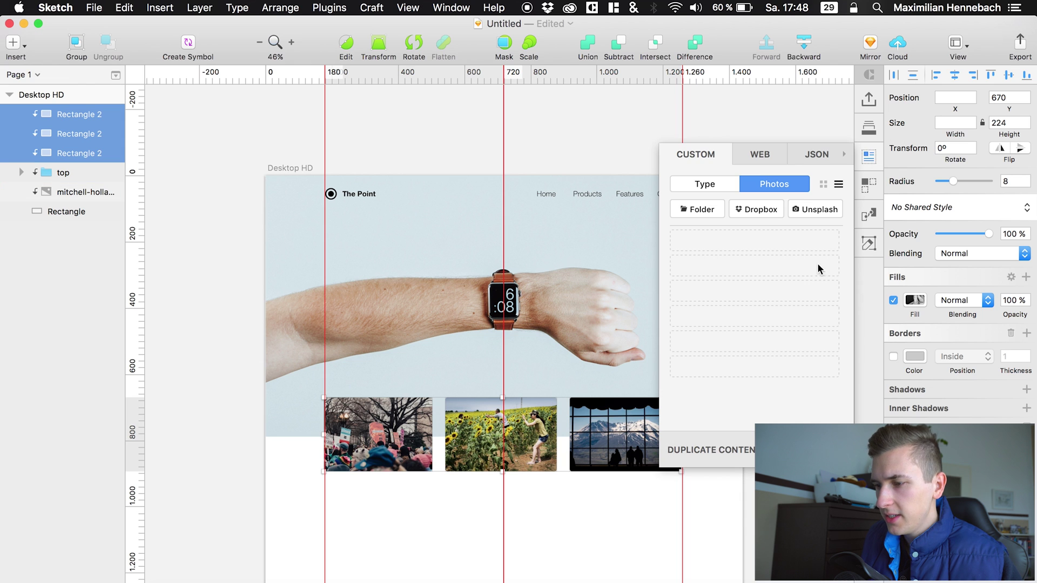
click(798, 209)
click(745, 314)
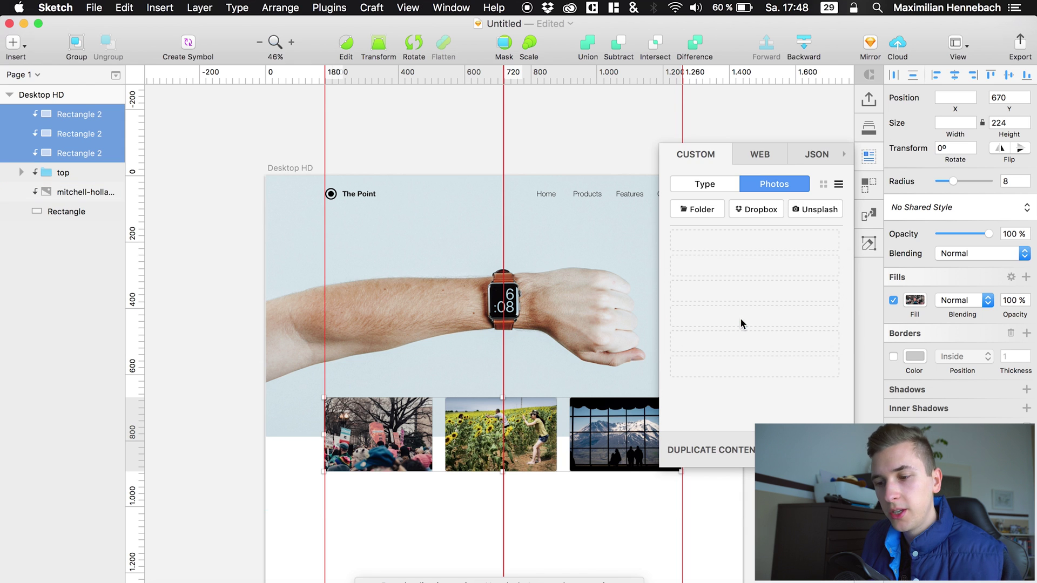
click(471, 489)
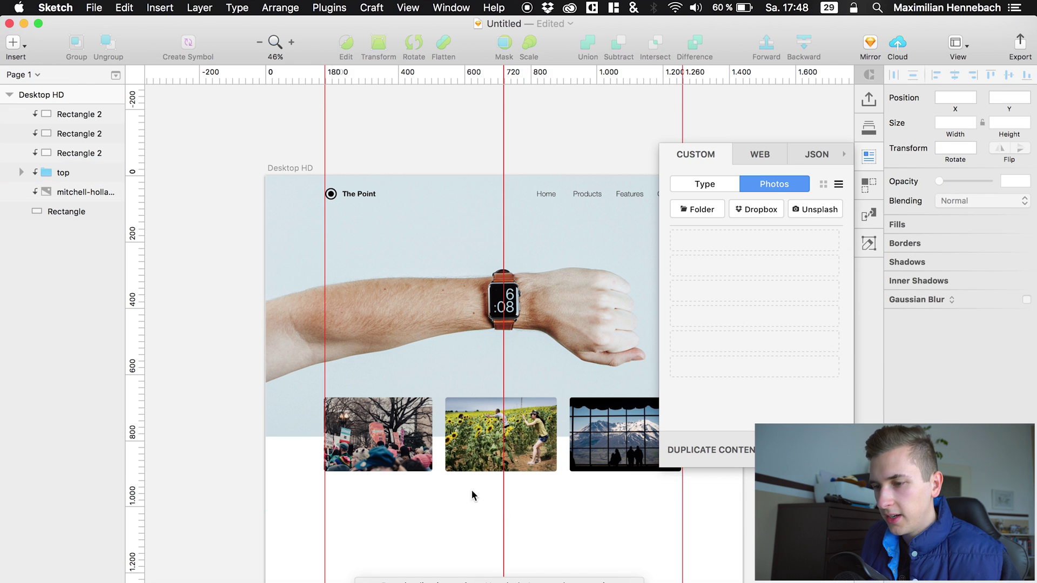
click(868, 156)
scroll(633, 248, up, 4)
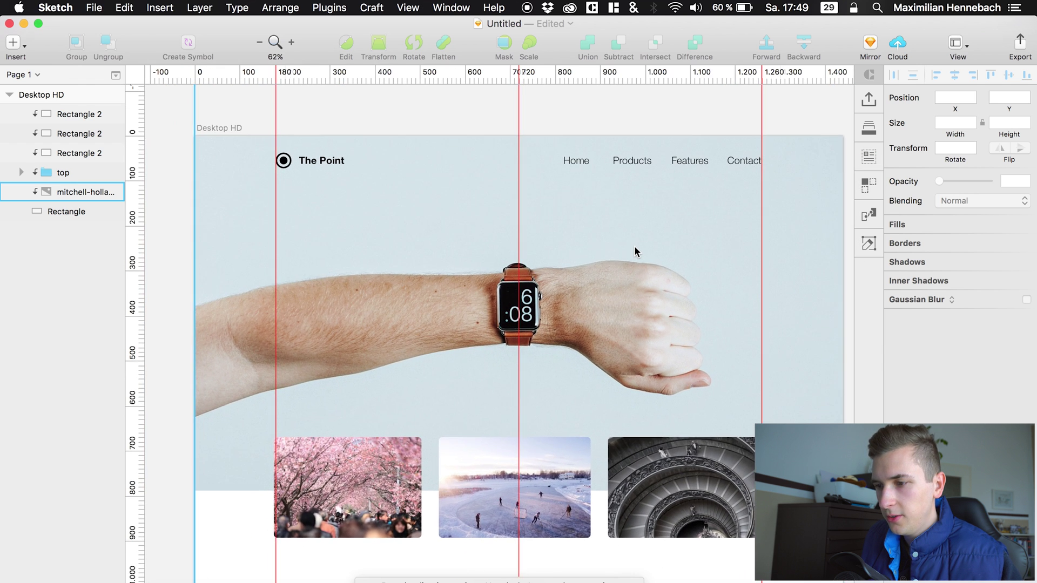
scroll(634, 249, down, 2)
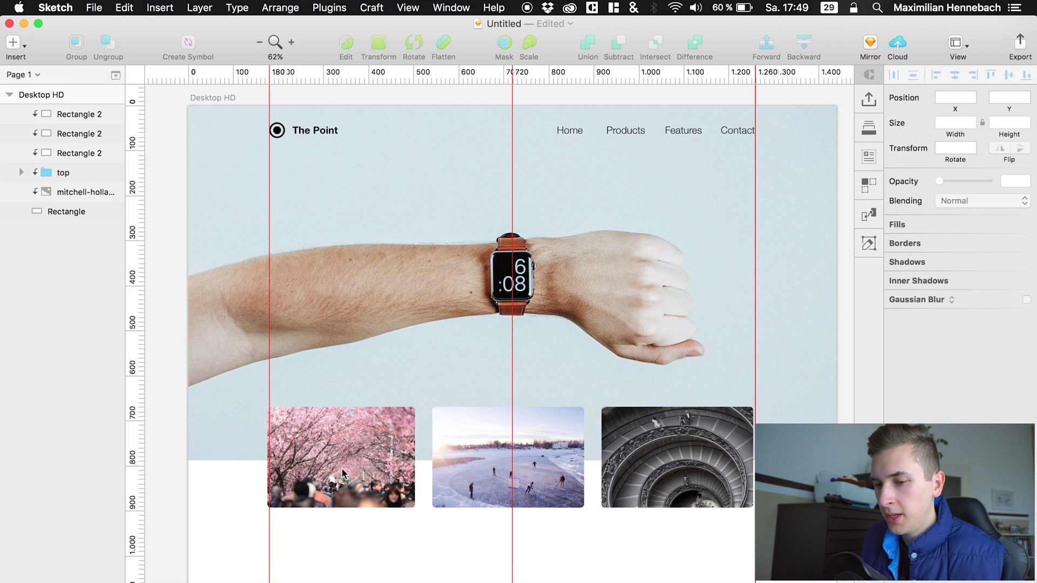
scroll(342, 467, up, 2)
key(super+period)
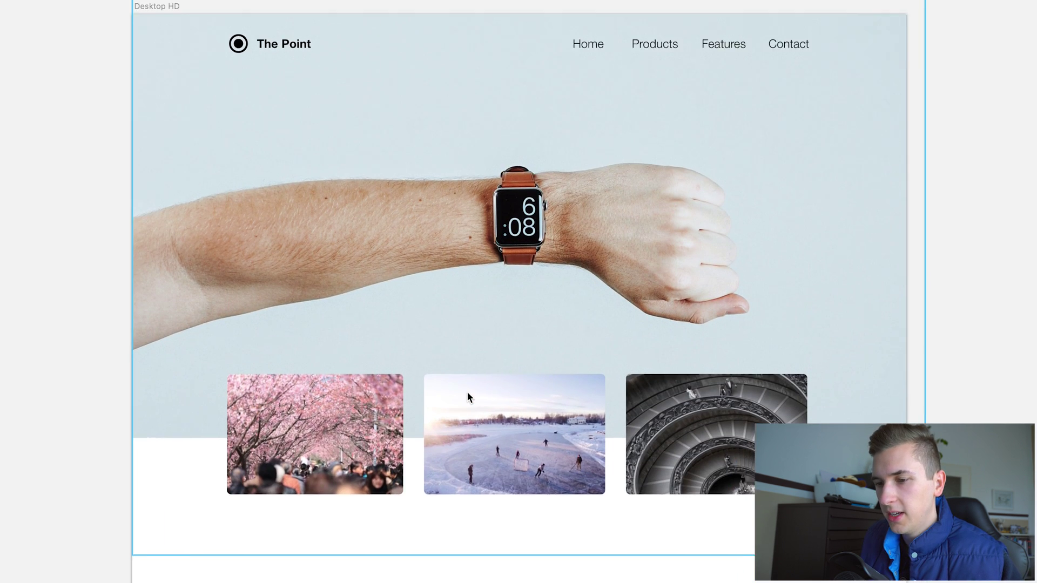
scroll(466, 391, up, 2)
scroll(467, 391, up, 2)
scroll(466, 391, down, 4)
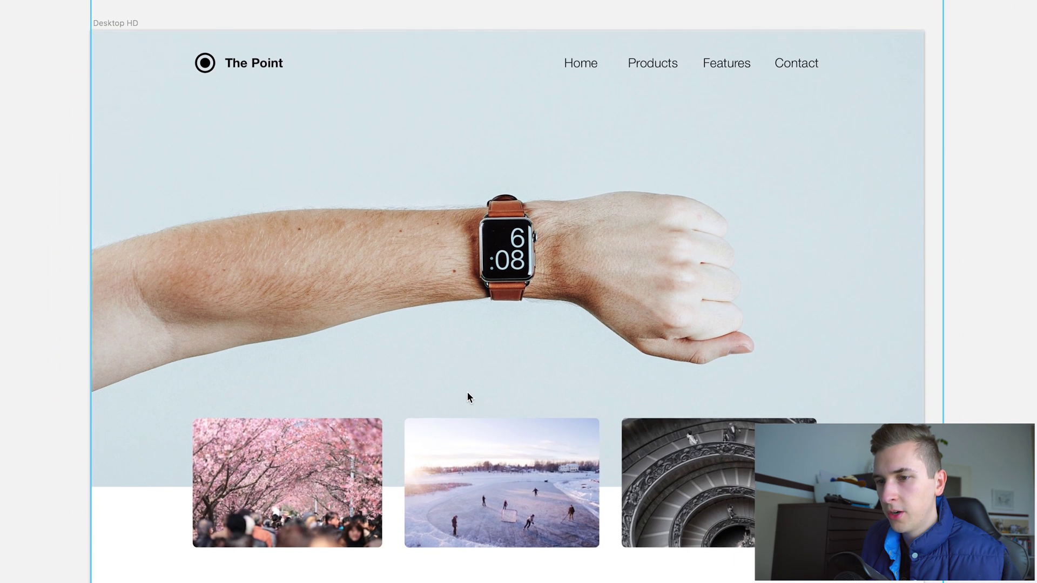
scroll(452, 398, up, 3)
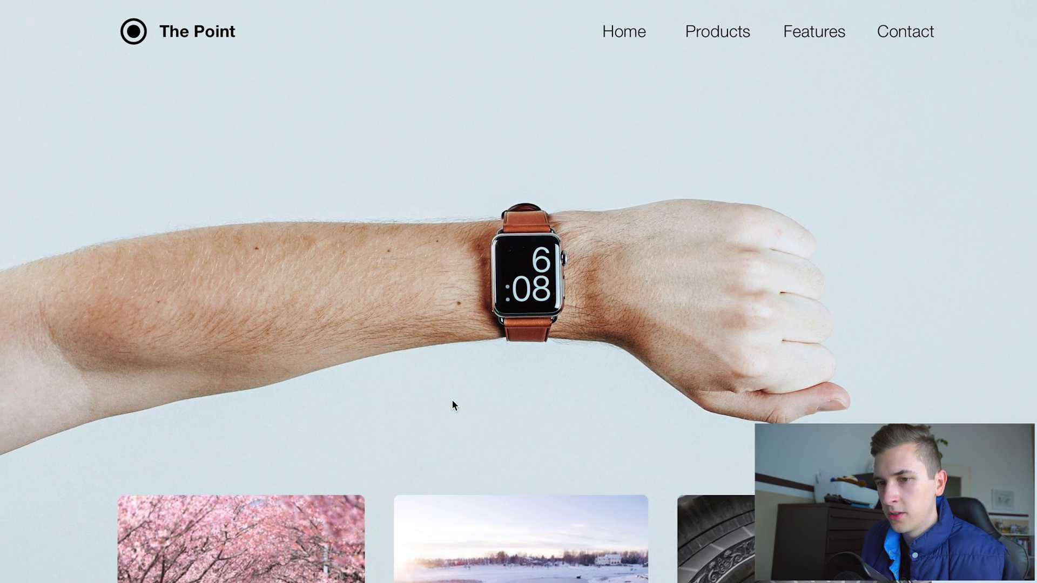
scroll(459, 367, down, 1)
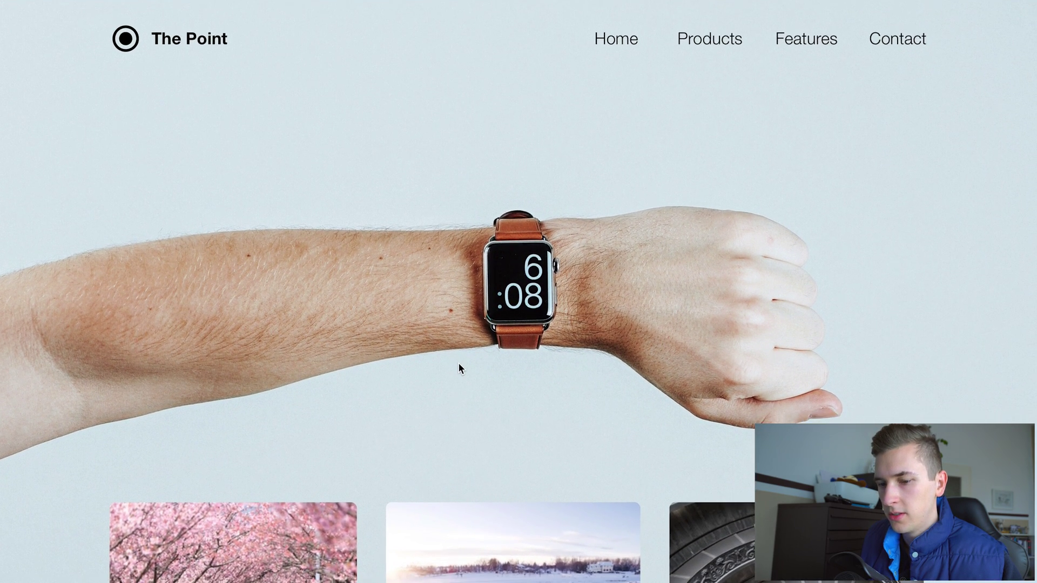
scroll(458, 365, up, 1)
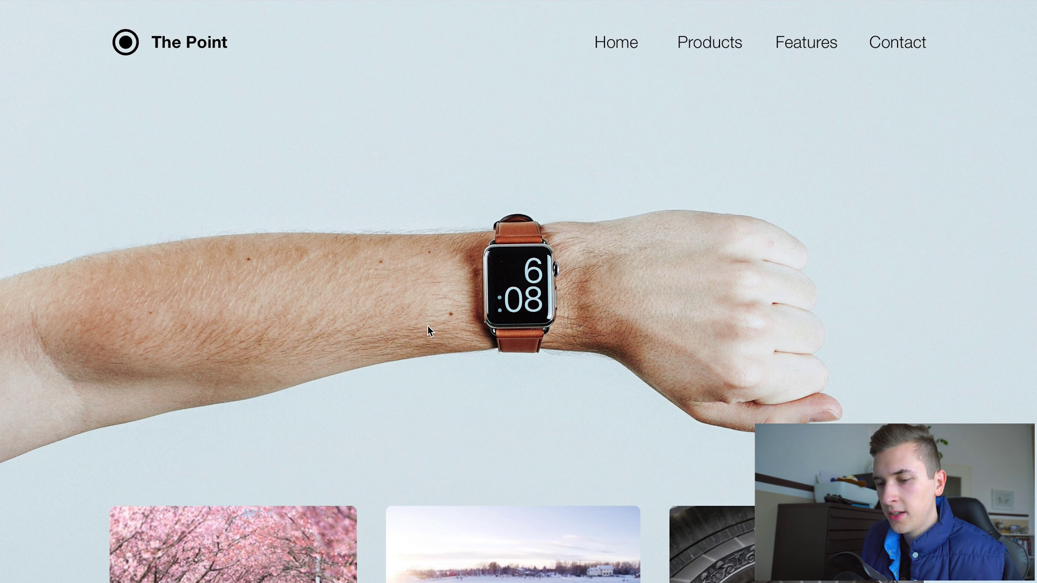
scroll(524, 548, up, 1)
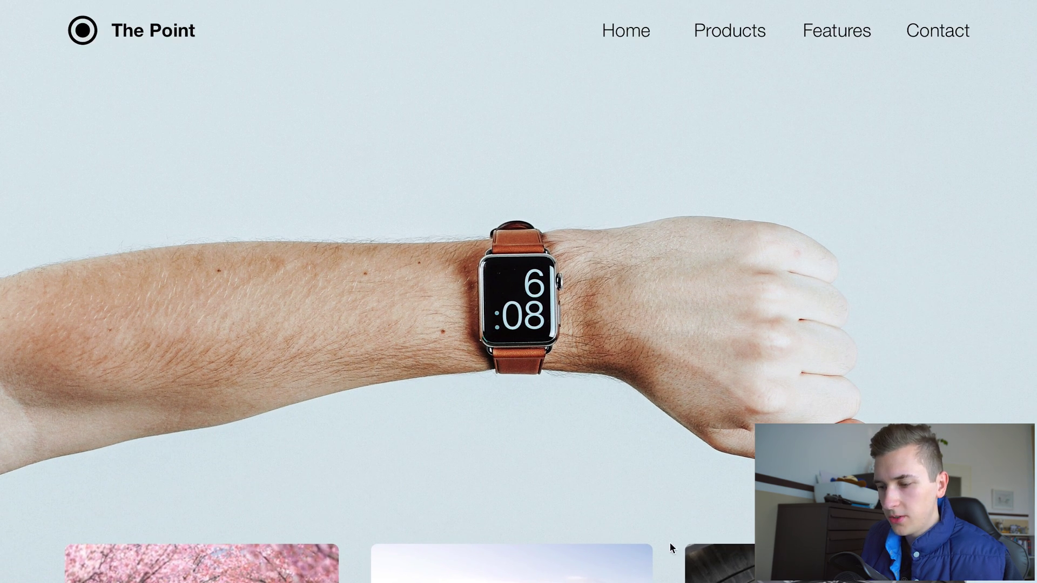
scroll(448, 522, down, 3)
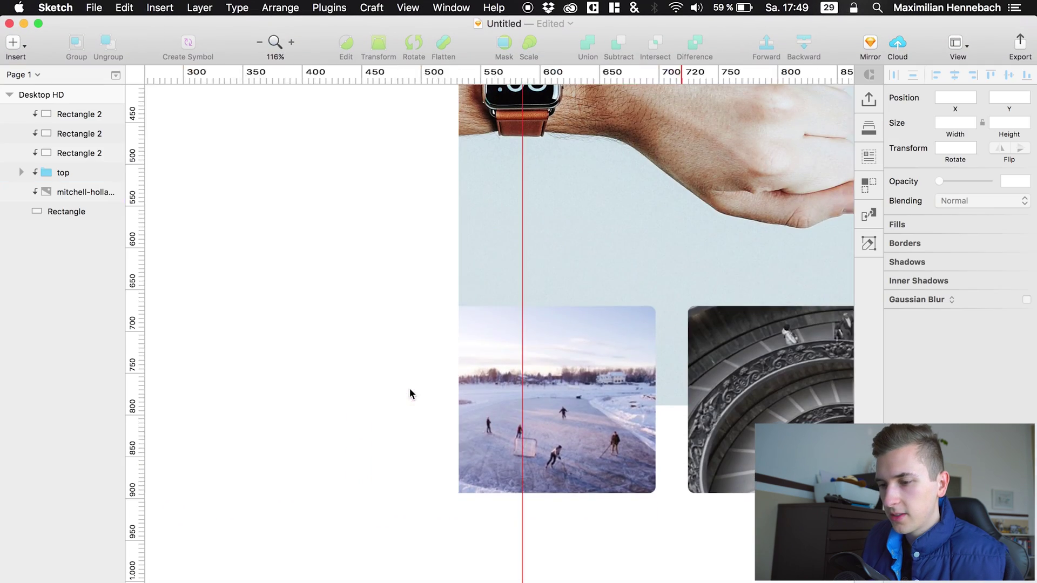
Step: Add a bold white Helvetica Neue text layer on the first card
scroll(409, 394, down, 5)
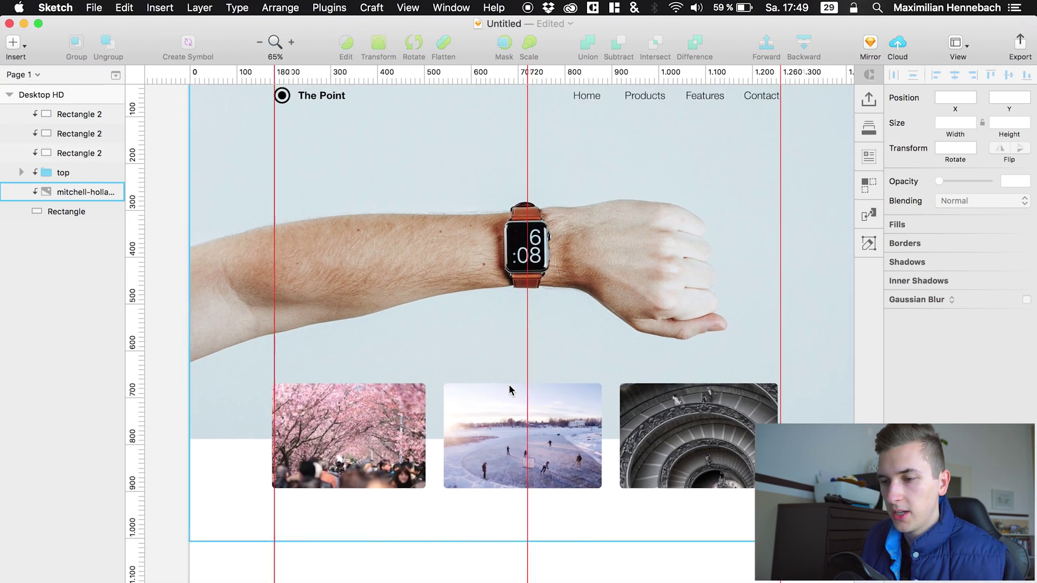
scroll(509, 384, down, 3)
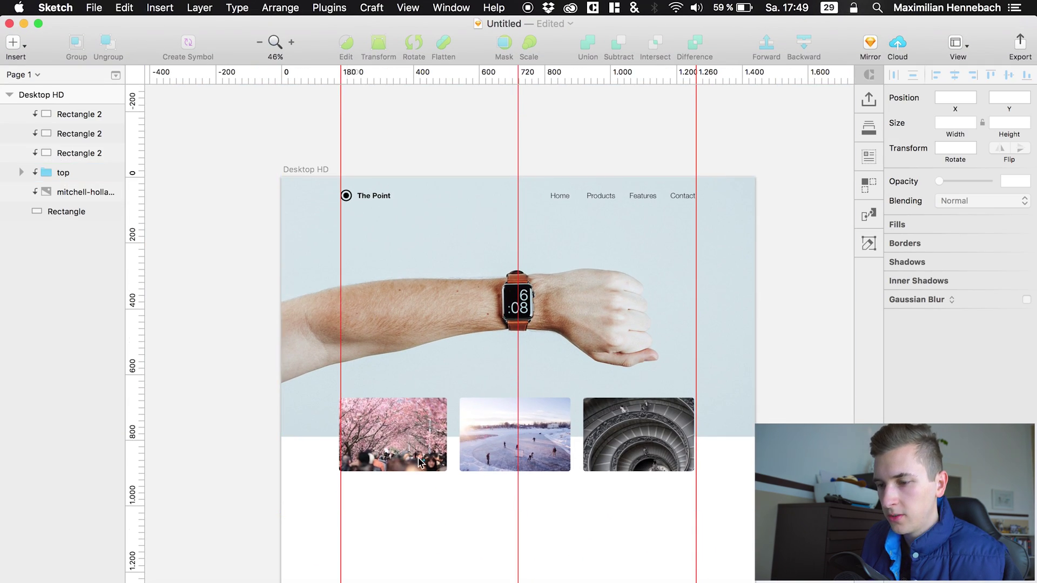
click(420, 462)
click(388, 535)
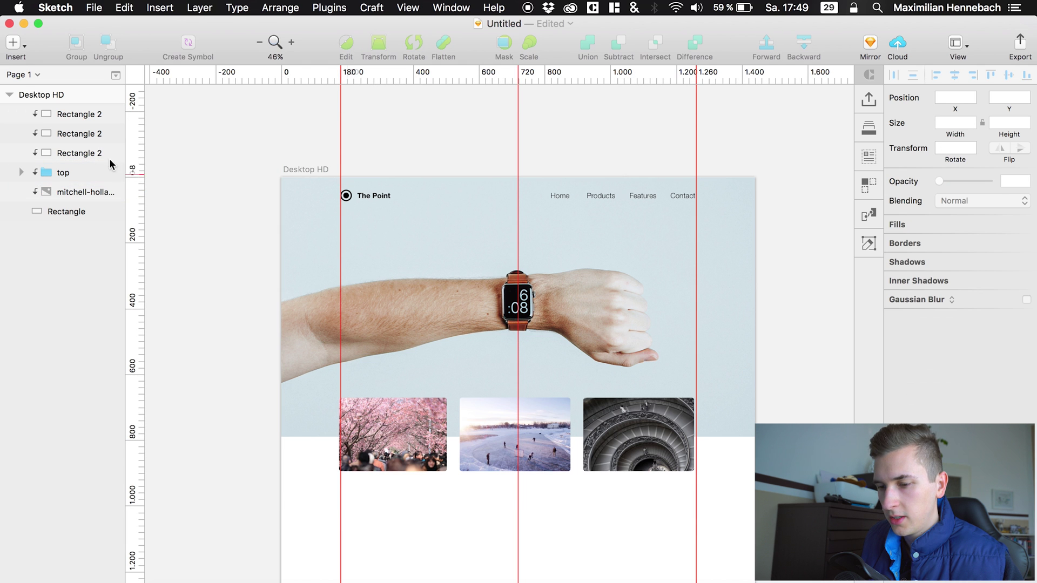
click(76, 114)
scroll(335, 415, up, 3)
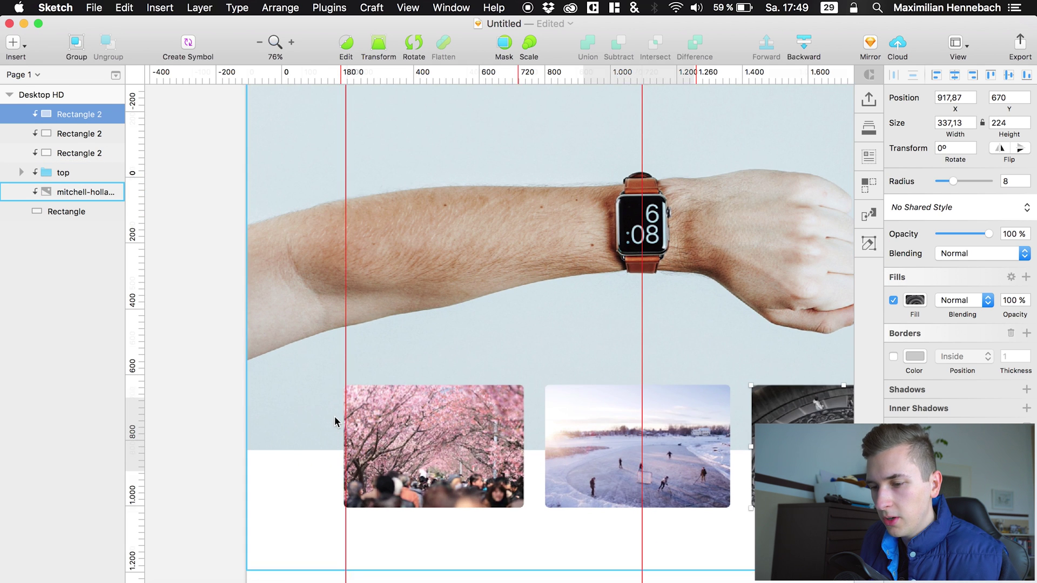
key(t)
click(379, 410)
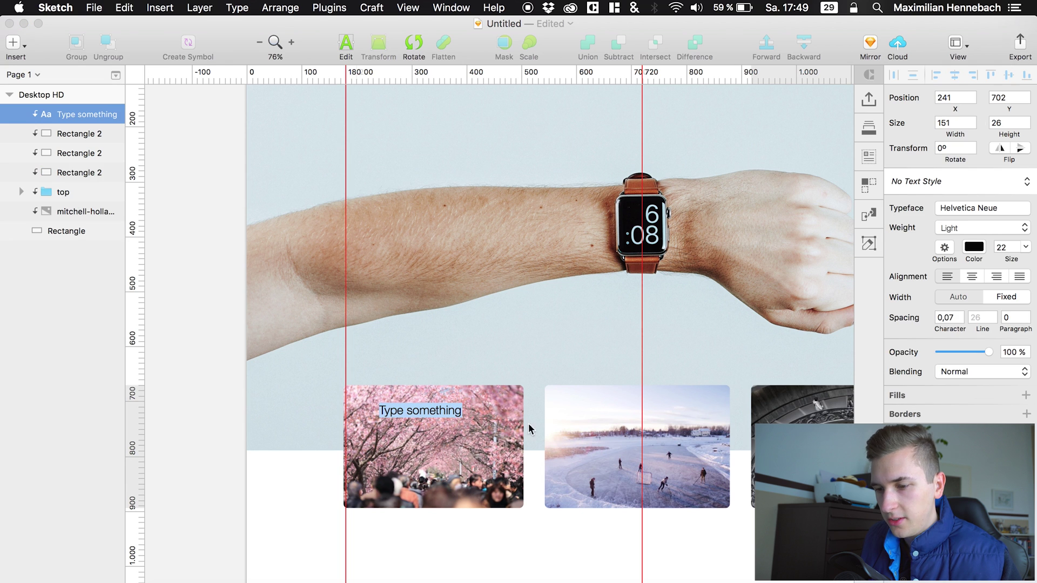
click(959, 212)
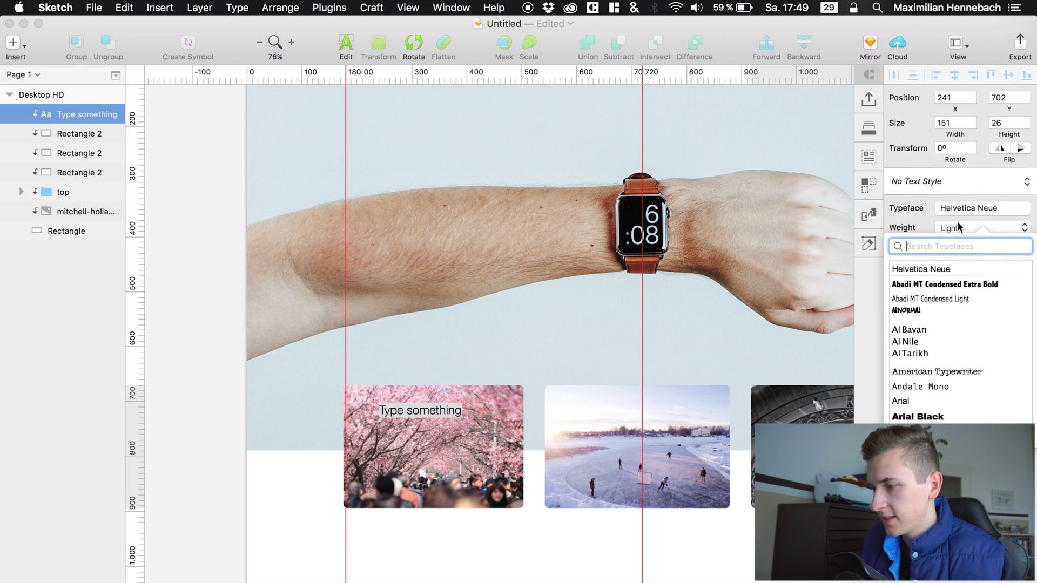
click(957, 227)
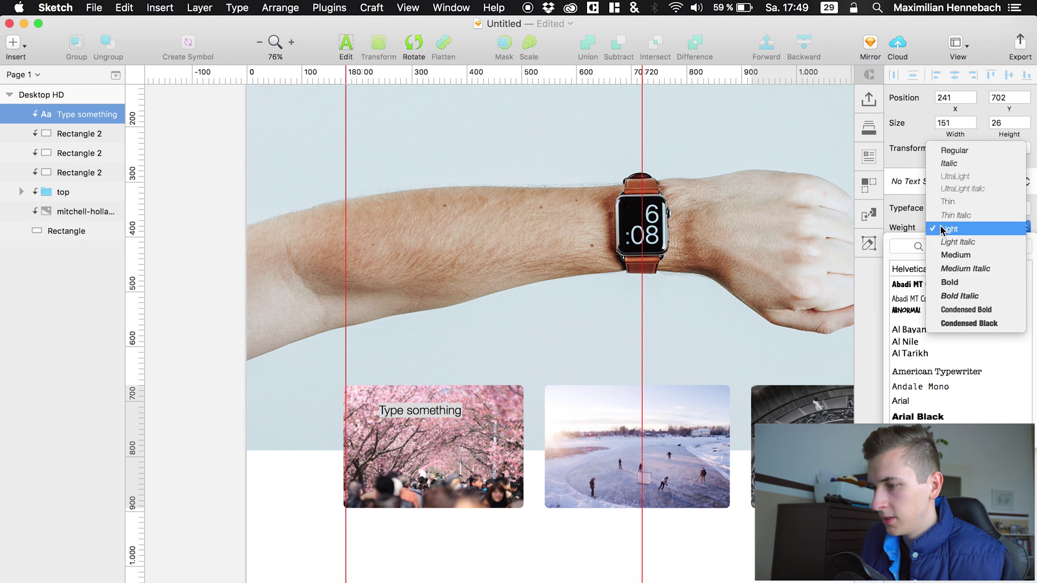
click(958, 289)
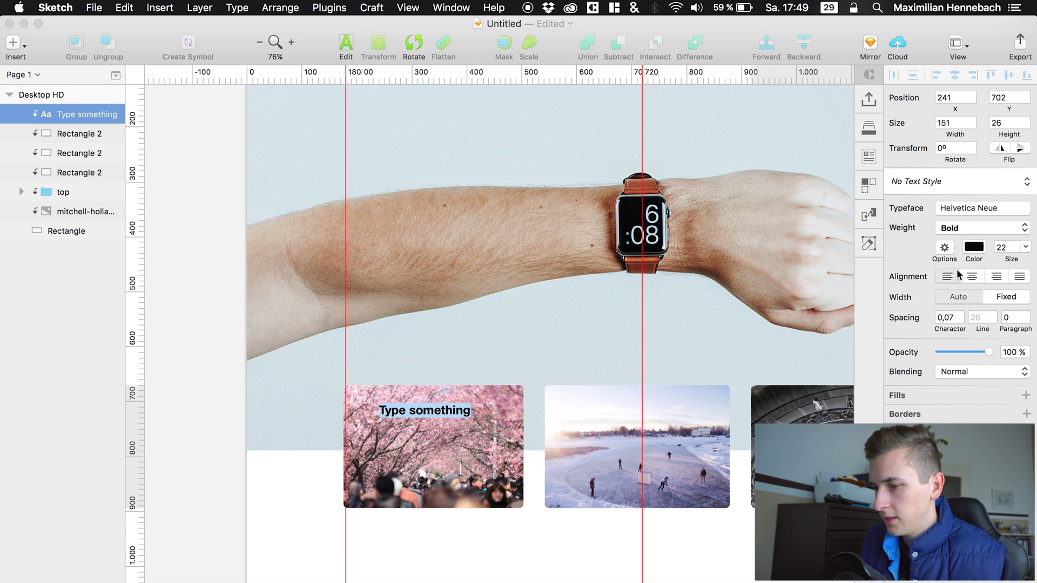
click(980, 248)
drag(924, 303, 762, 210)
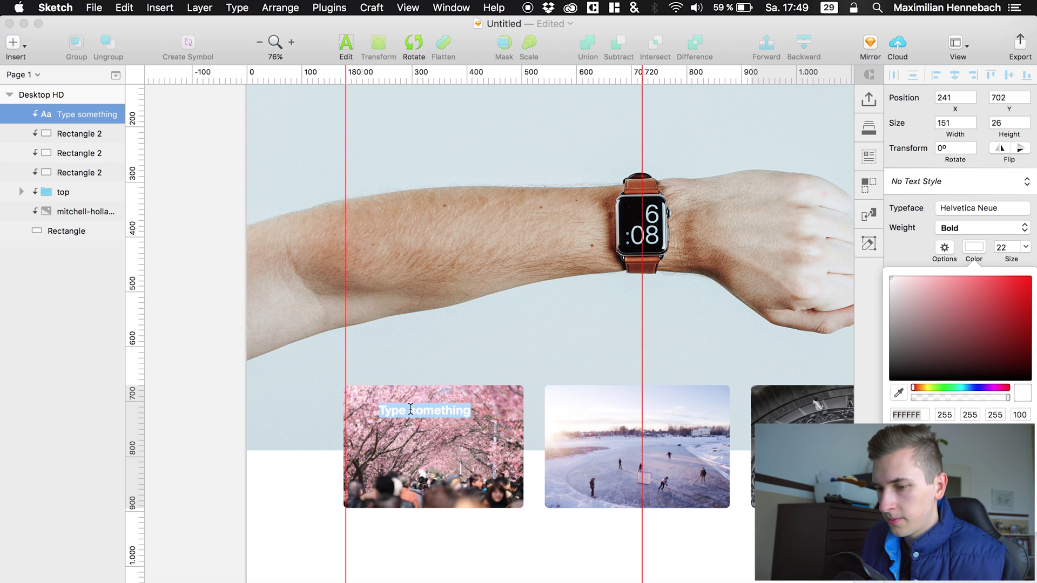
Step: Replace the placeholder with 'Where to buy' and enlarge it to 33 pt
key(super+a)
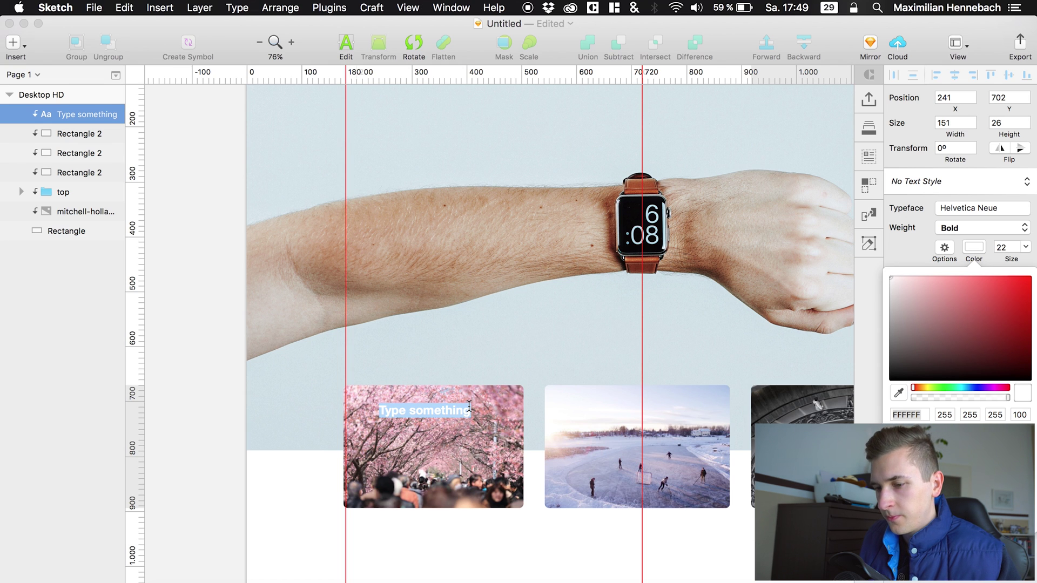
text(W)
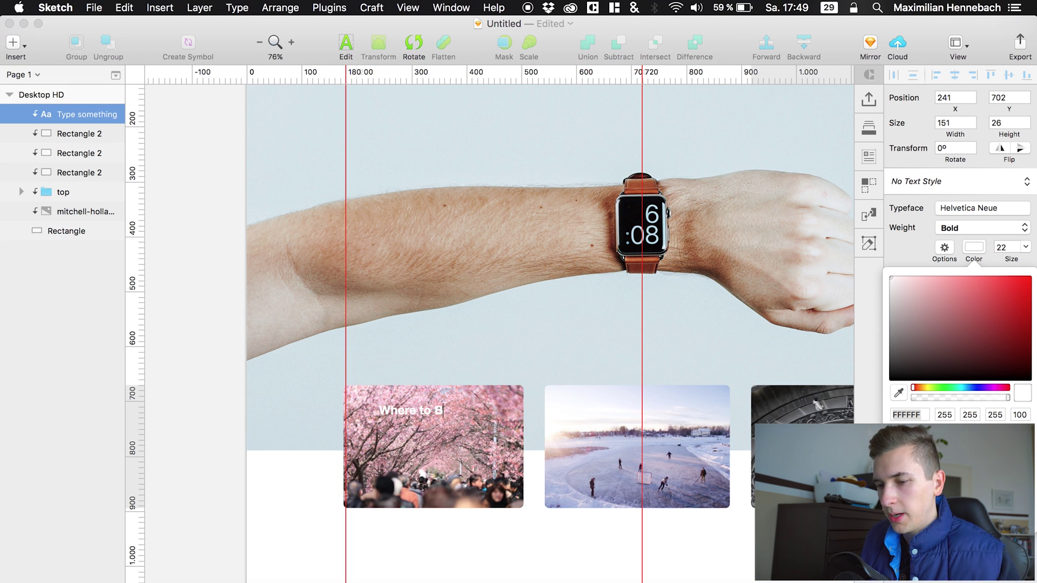
text(here to buy)
key(super+a)
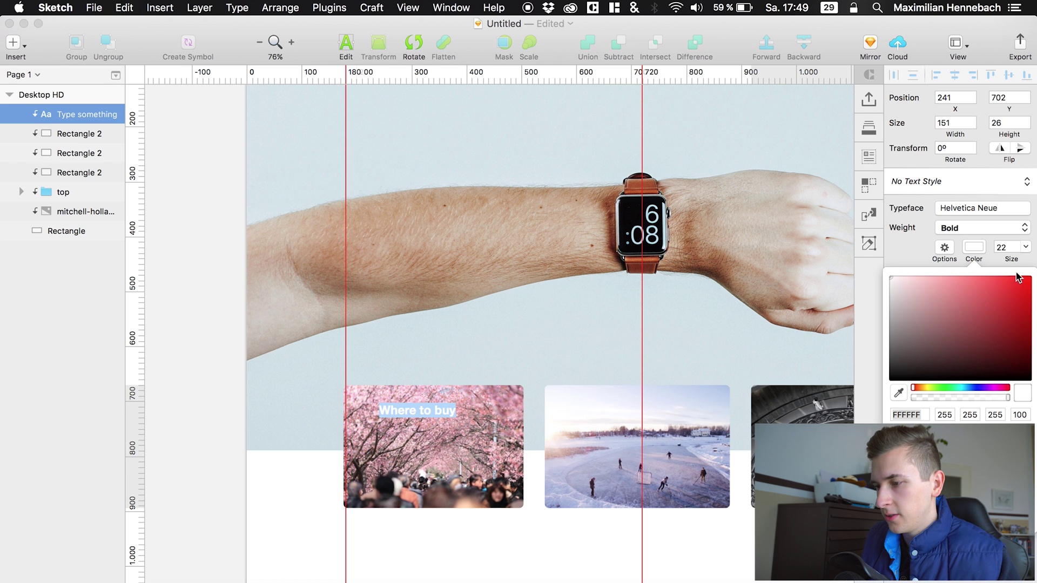
drag(1017, 254, 1020, 254)
click(654, 347)
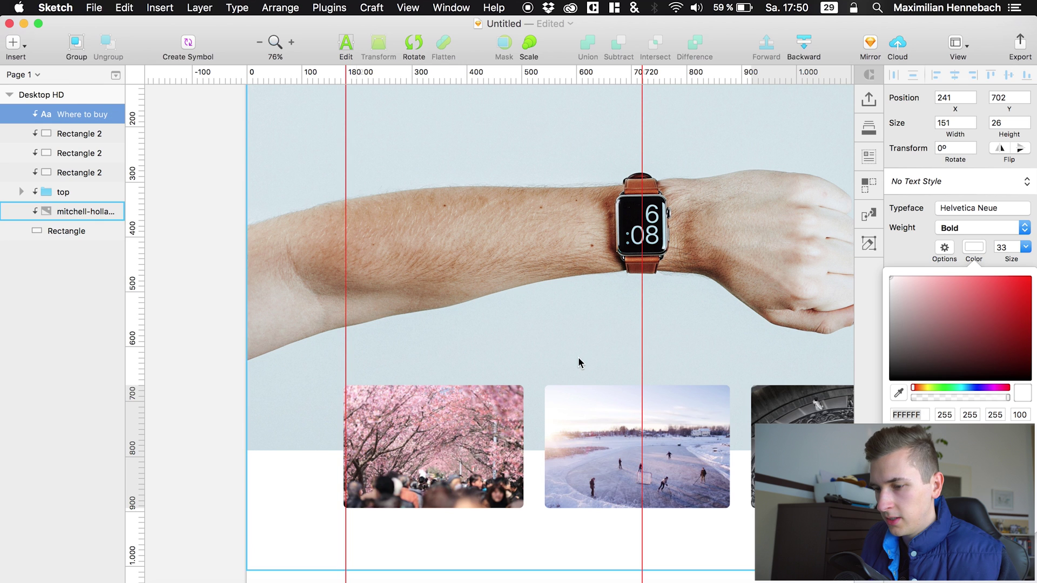
Step: Turn off Mask on the cherry photo card's rectangle and make it ignore the underlying mask
click(58, 151)
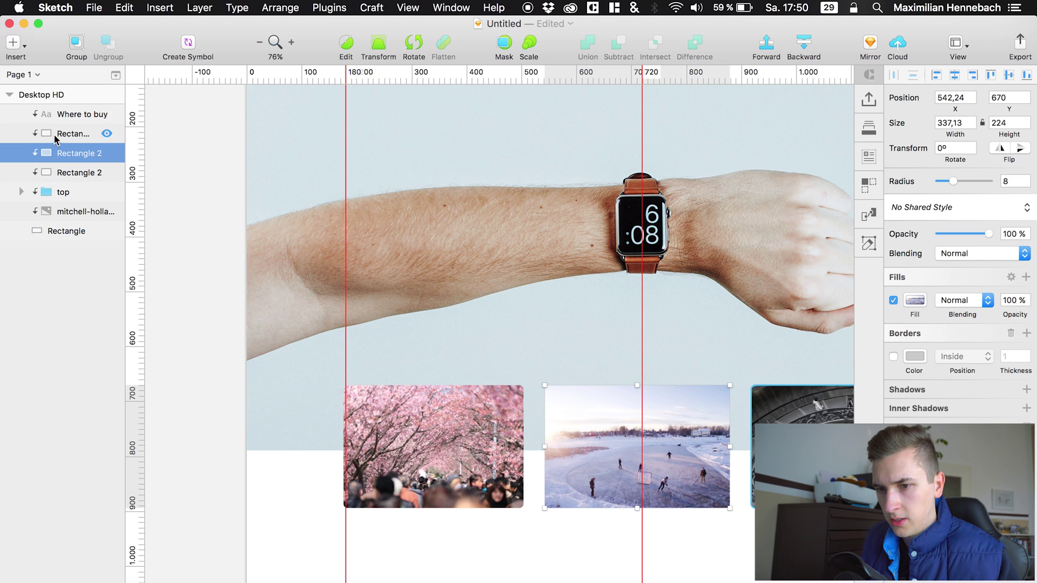
right_click(53, 173)
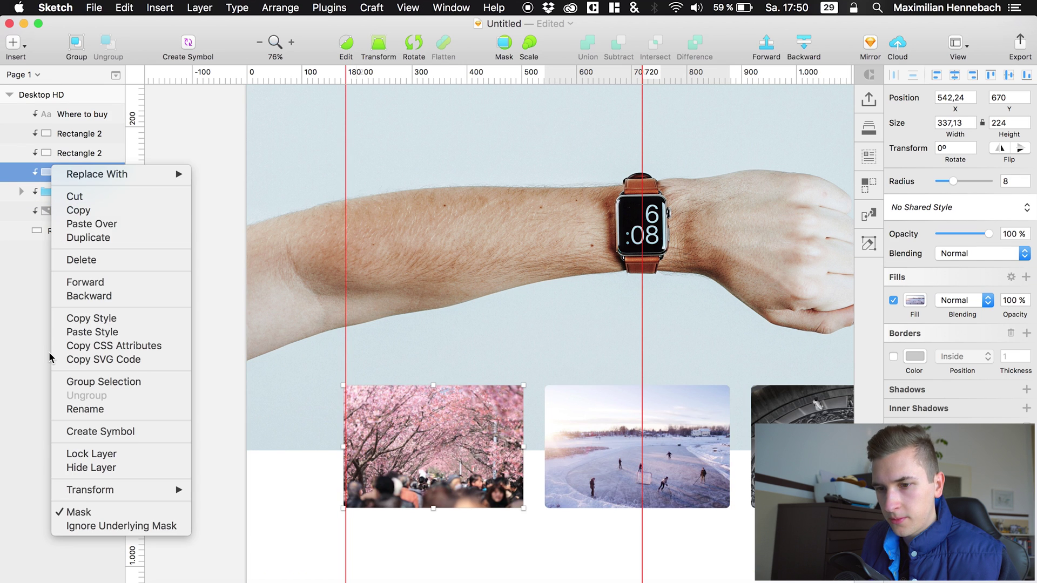
click(76, 512)
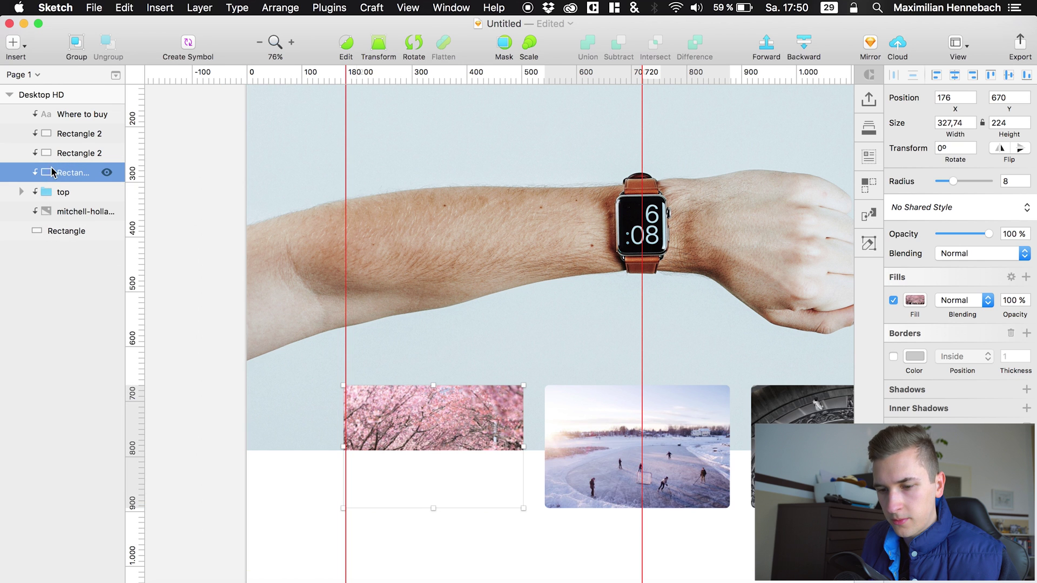
right_click(53, 173)
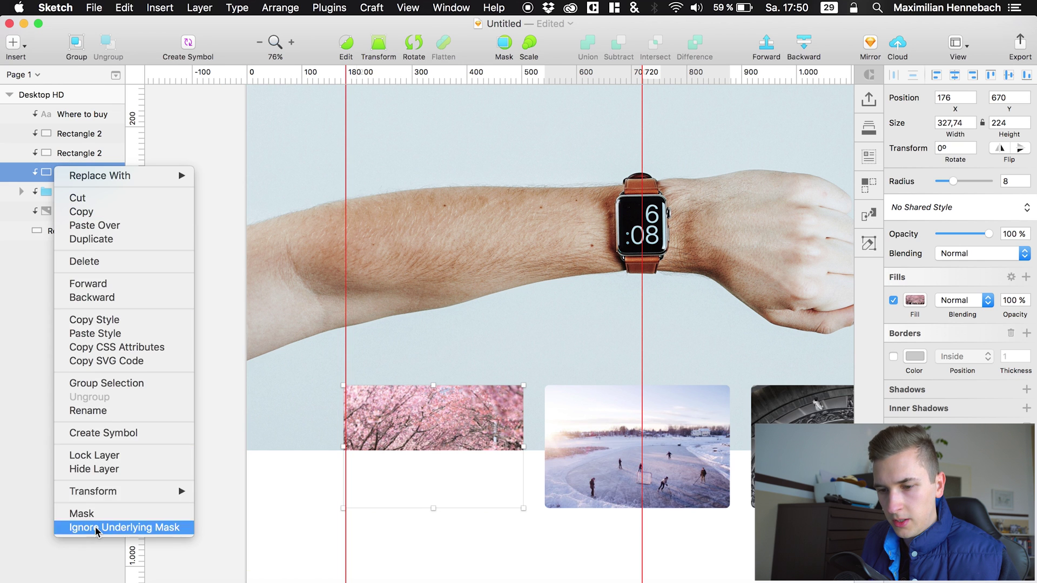
click(81, 527)
Step: Uncheck Mask on the third and middle cards' rectangles, then select the 'Where to buy' title
click(65, 153)
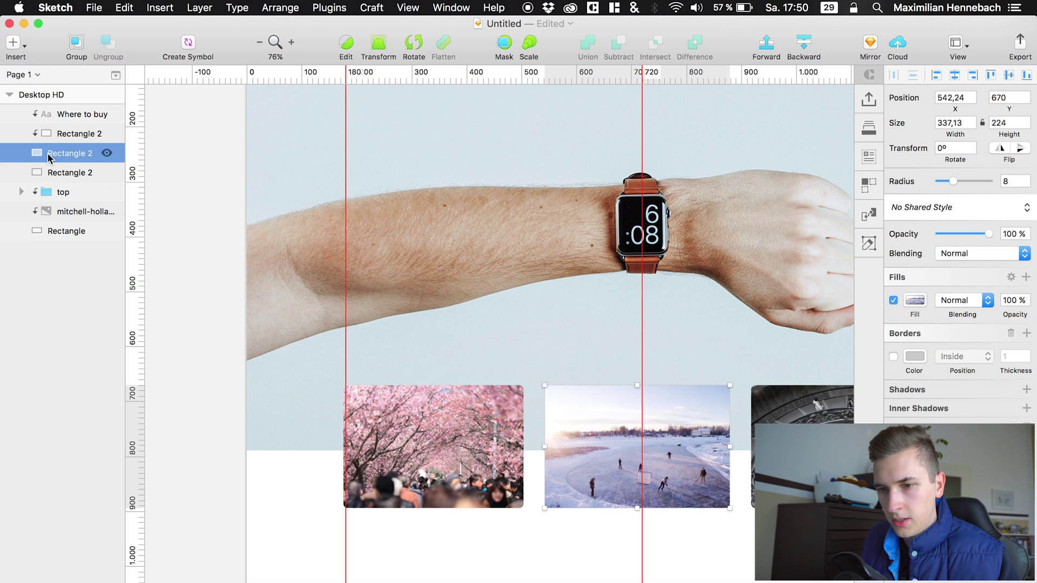
click(46, 131)
click(57, 114)
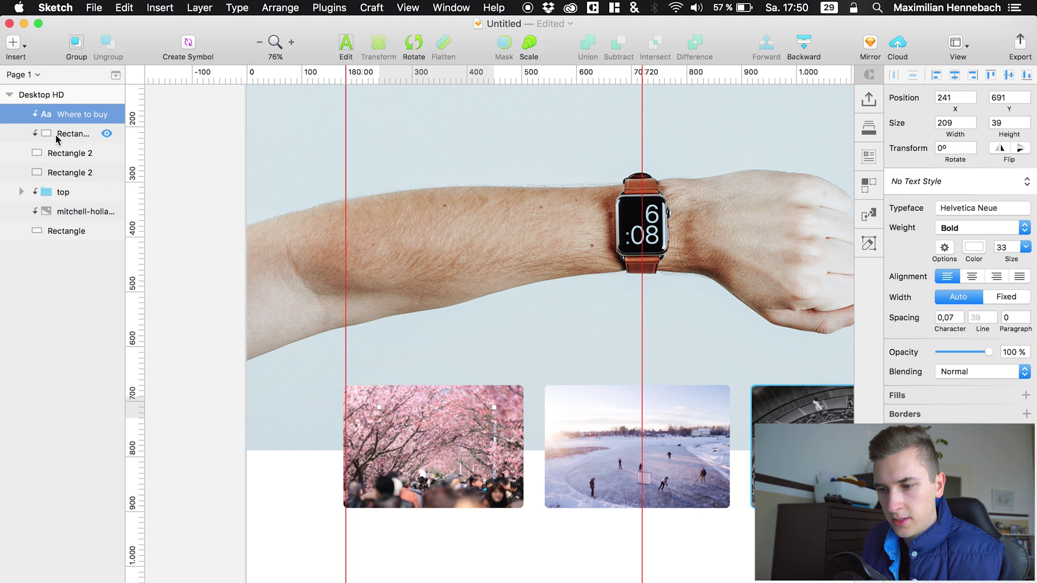
click(58, 141)
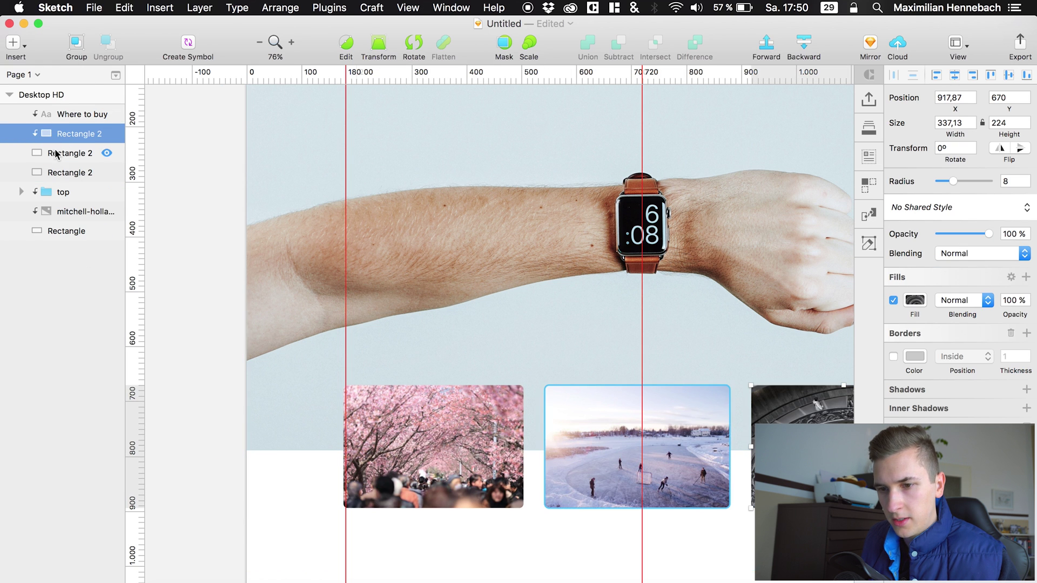
right_click(57, 154)
click(85, 493)
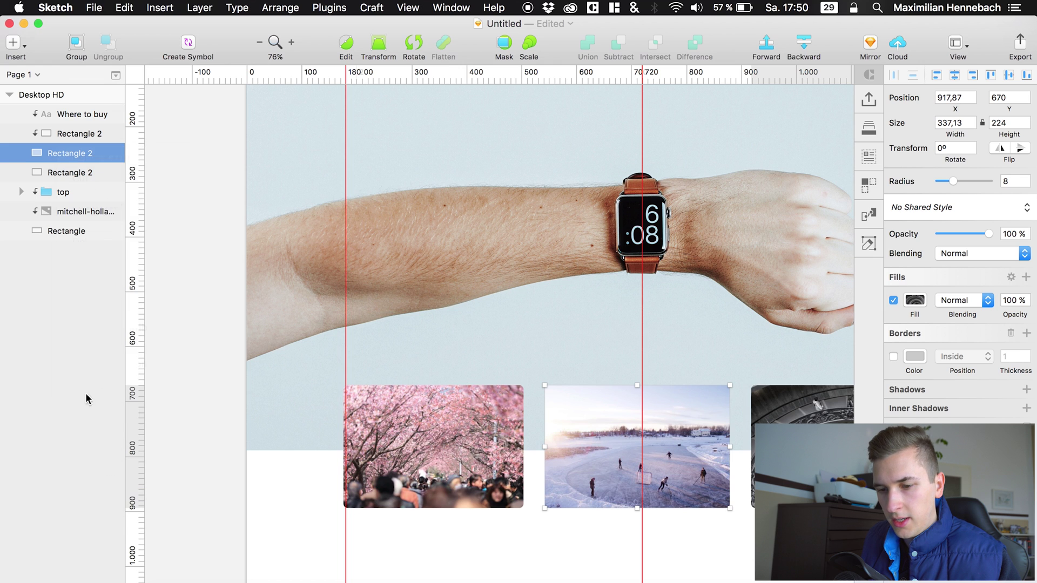
right_click(59, 134)
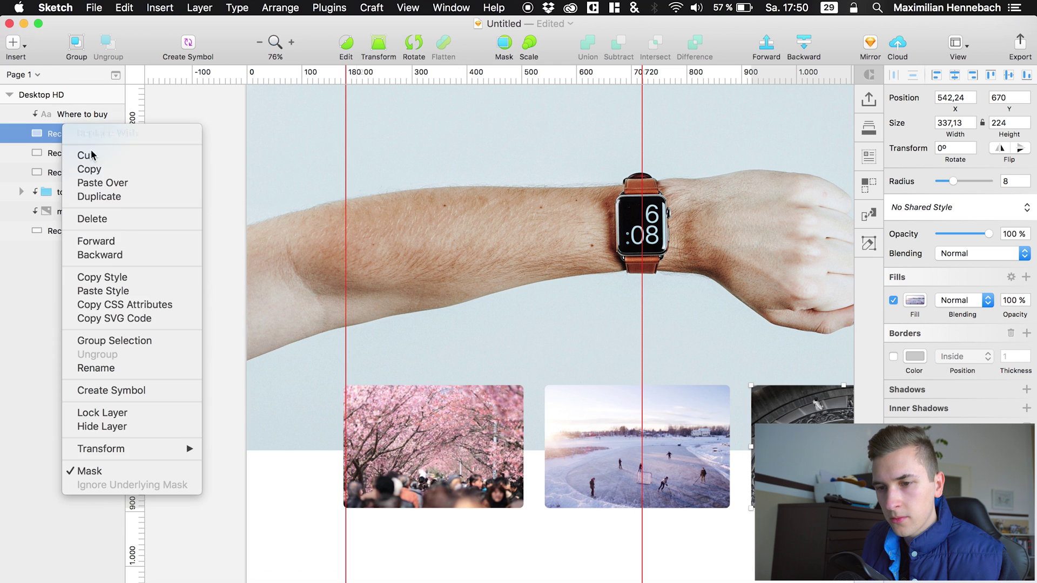
click(102, 471)
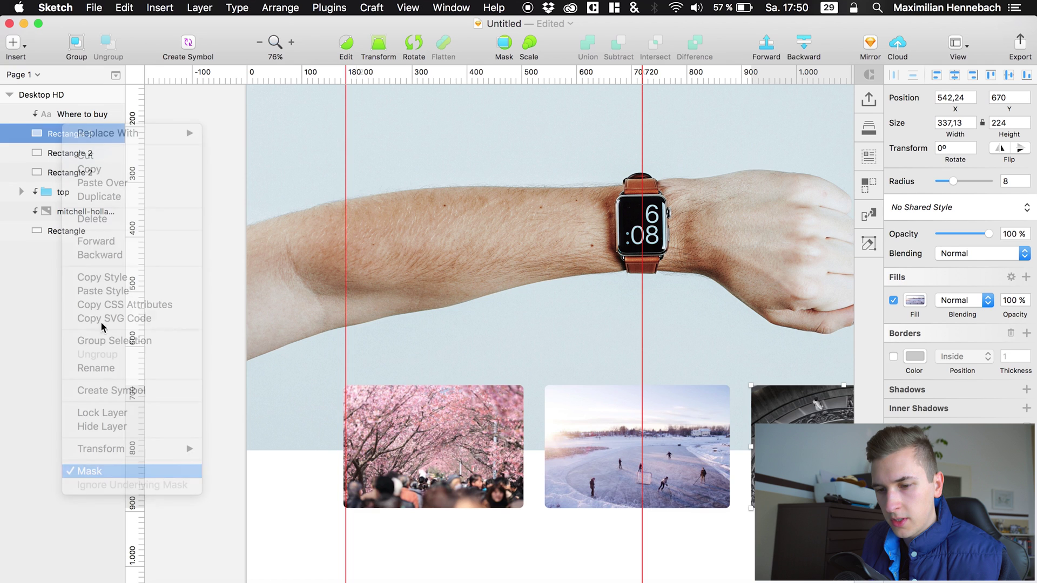
click(48, 115)
Step: Nudge the 'Where to buy' title into the first card's top-left corner
key(shift+Left)
key(shift+Left)
key(shift+Left)
key(Left)
key(Left)
key(Left)
key(shift+Up)
key(Up)
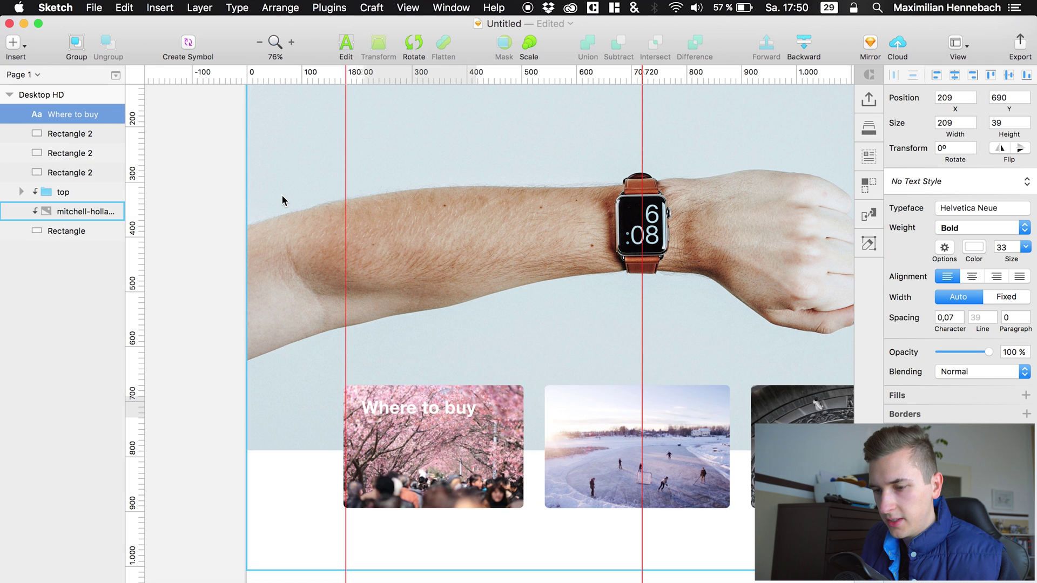
key(shift+Left)
key(Left)
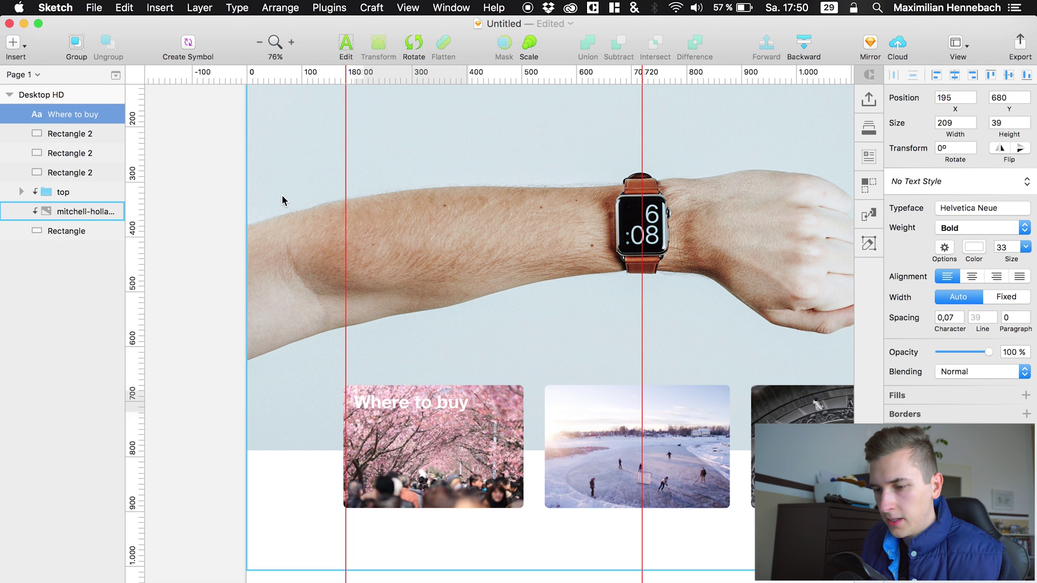
key(Down)
key(Down)
key(Down)
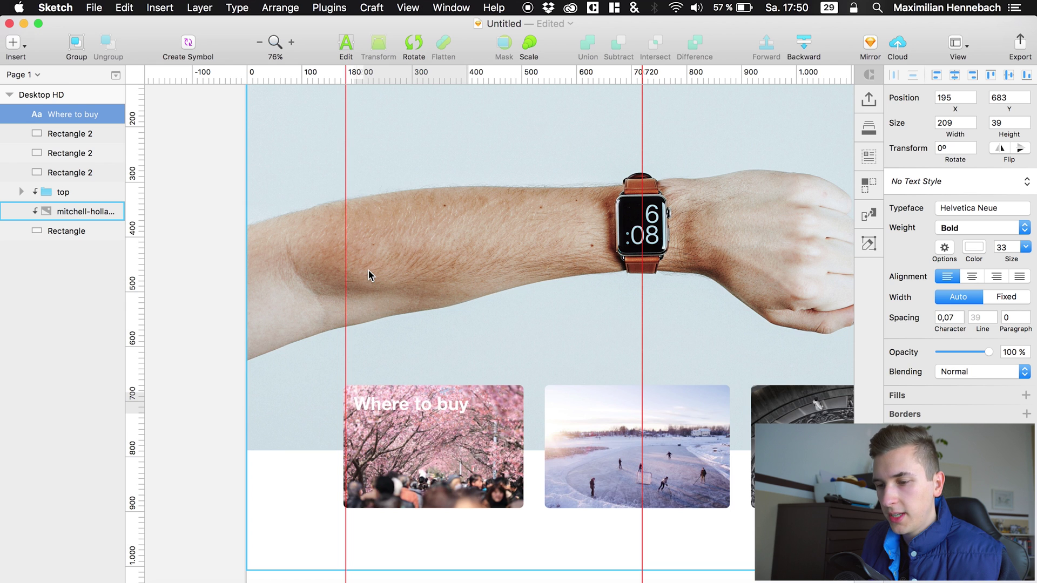
Step: Duplicate the title and shift the copy onto the ice hockey photo
key(super+d)
key(shift+Right)
key(shift+Right)
key(shift+Right)
key(shift+Right)
key(shift+Right)
key(shift+Right)
key(shift+Right)
key(shift+Right)
key(shift+Right)
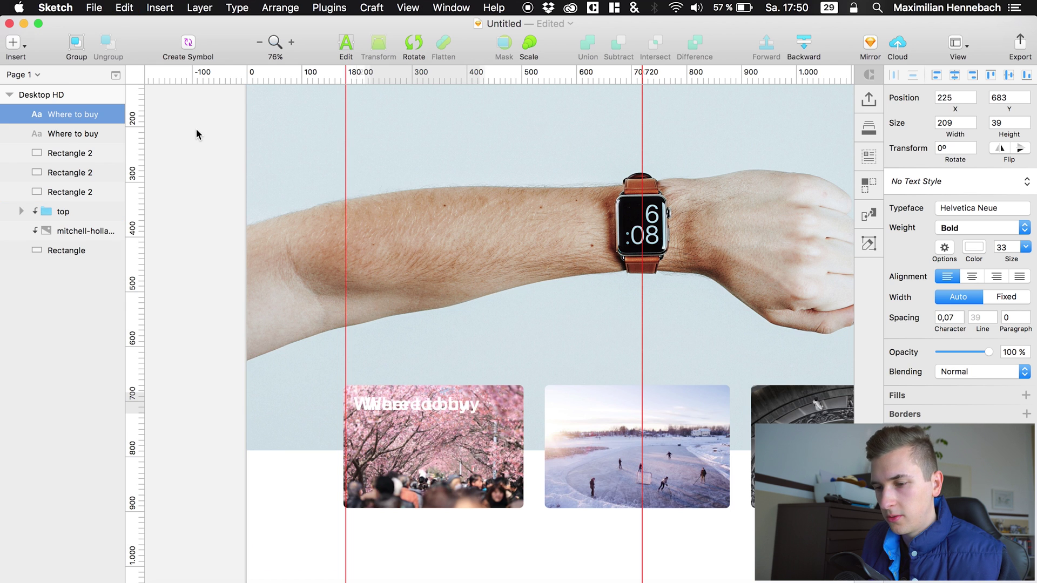
key(shift+Right)
key(shift+Right)
key(shift+Right)
key(shift+Right)
key(shift+Right)
key(shift+Right)
key(shift+Right)
key(shift+Right)
key(shift+Right)
key(shift+Right)
key(shift+Right)
key(shift+Right)
key(shift+Right)
key(shift+Right)
key(shift+Right)
key(shift+Right)
key(shift+Right)
key(shift+Right)
key(shift+Right)
key(shift+Right)
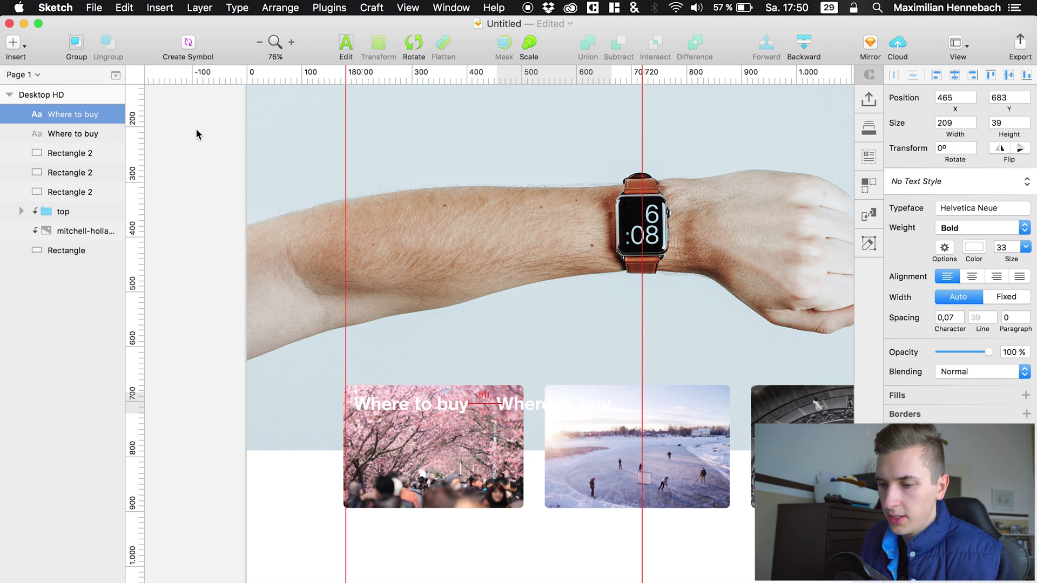
key(shift+Right)
key(shift+Right)
key(shift+Right)
key(shift+Right)
key(shift+Right)
key(shift+Right)
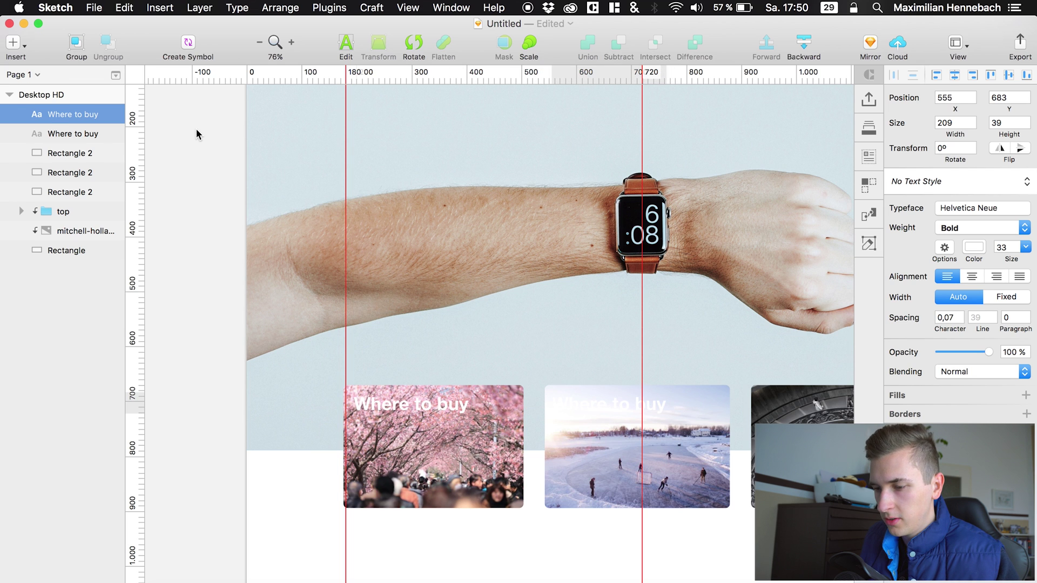
Step: Duplicate the title again and place the copy on the staircase photo
key(super+d)
key(shift+Right)
key(shift+Right)
key(shift+Right)
key(shift+Right)
key(shift+Right)
key(shift+Right)
key(shift+Right)
key(shift+Right)
key(shift+Right)
key(shift+Right)
key(shift+Right)
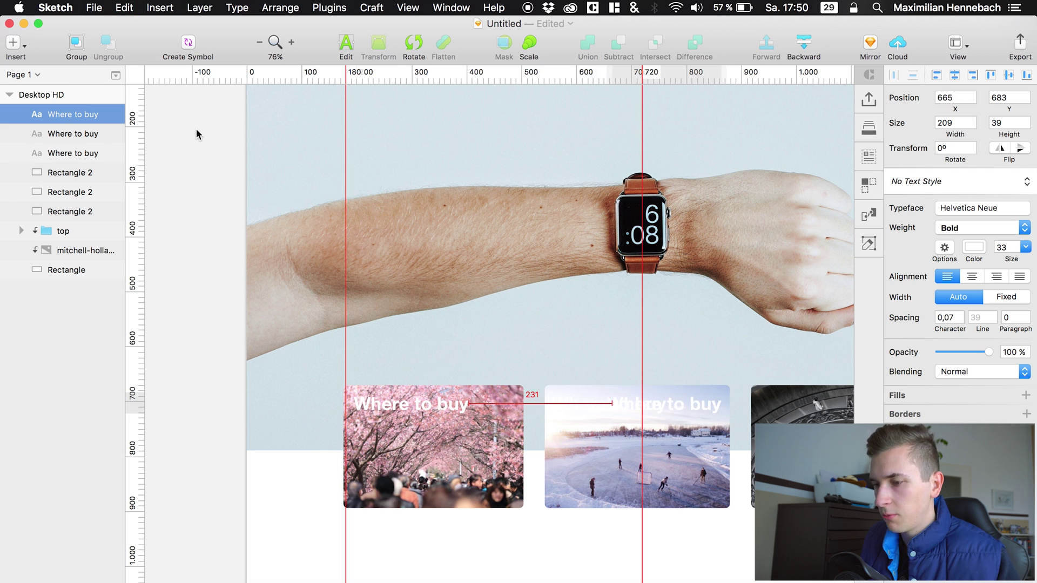
key(shift+Right)
key(shift+Right)
key(shift+Right)
key(shift+Right)
key(shift+Right)
key(shift+Right)
key(shift+Right)
key(shift+Right)
key(shift+Right)
key(shift+Right)
key(shift+Right)
key(shift+Right)
key(shift+Right)
key(shift+Right)
key(shift+Right)
key(shift+Right)
key(shift+Right)
key(shift+Right)
key(shift+Right)
key(shift+Right)
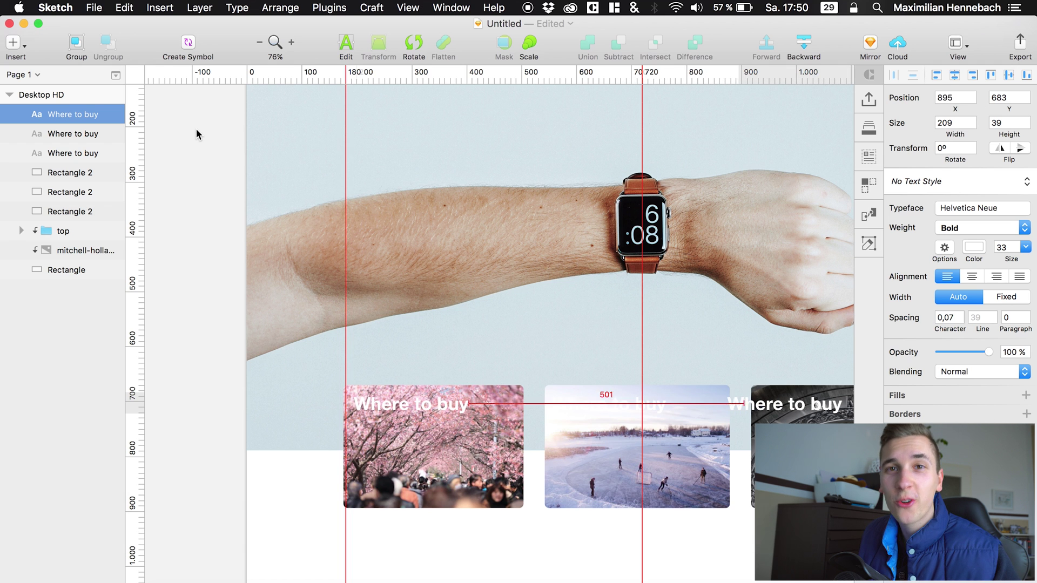
key(shift+Right)
key(shift+Right)
key(shift+Right)
key(shift+Right)
scroll(386, 181, right, 1)
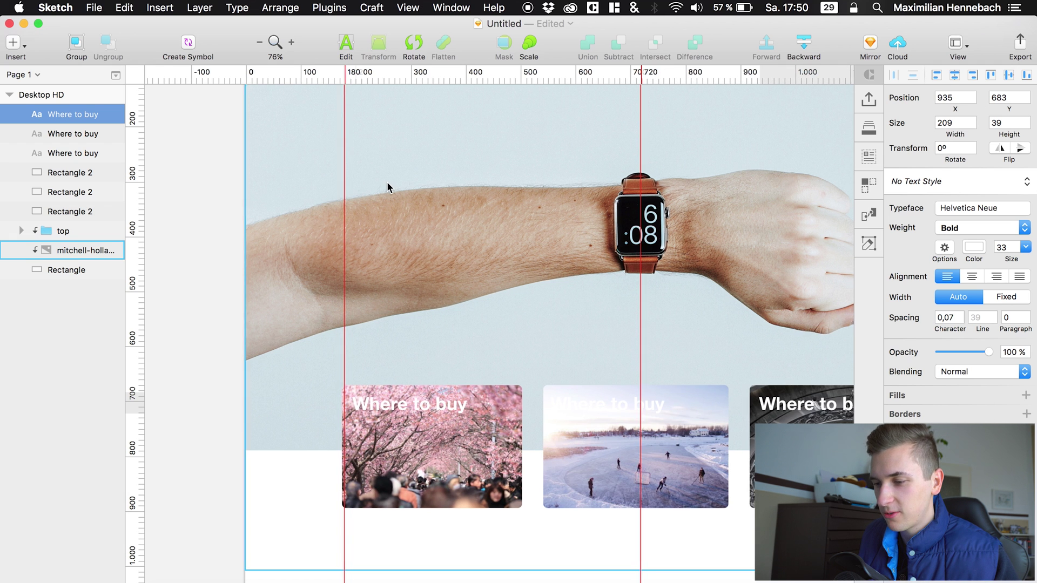
scroll(387, 181, right, 2)
scroll(387, 182, down, 1)
click(342, 336)
scroll(341, 336, up, 3)
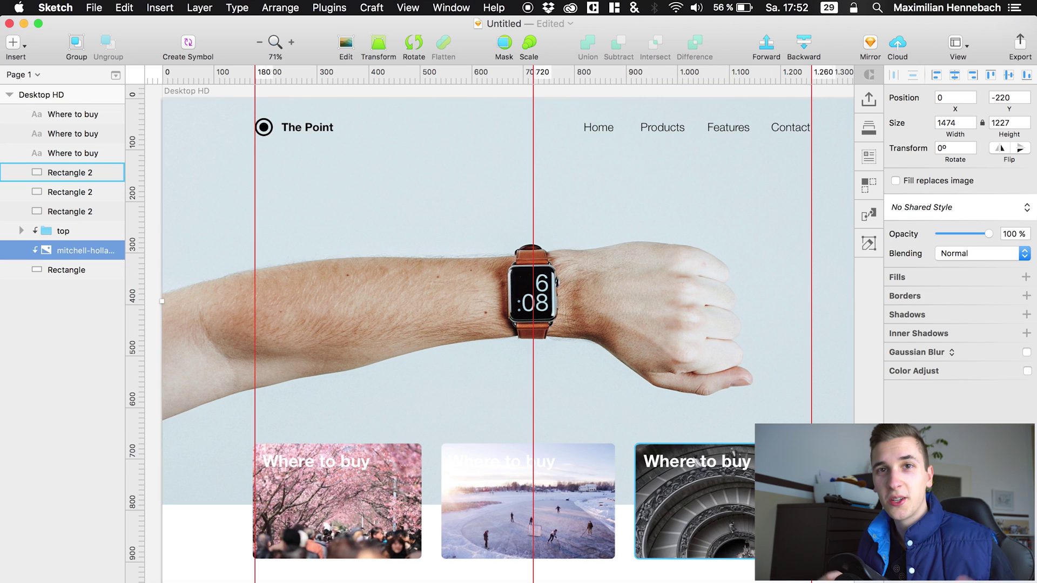